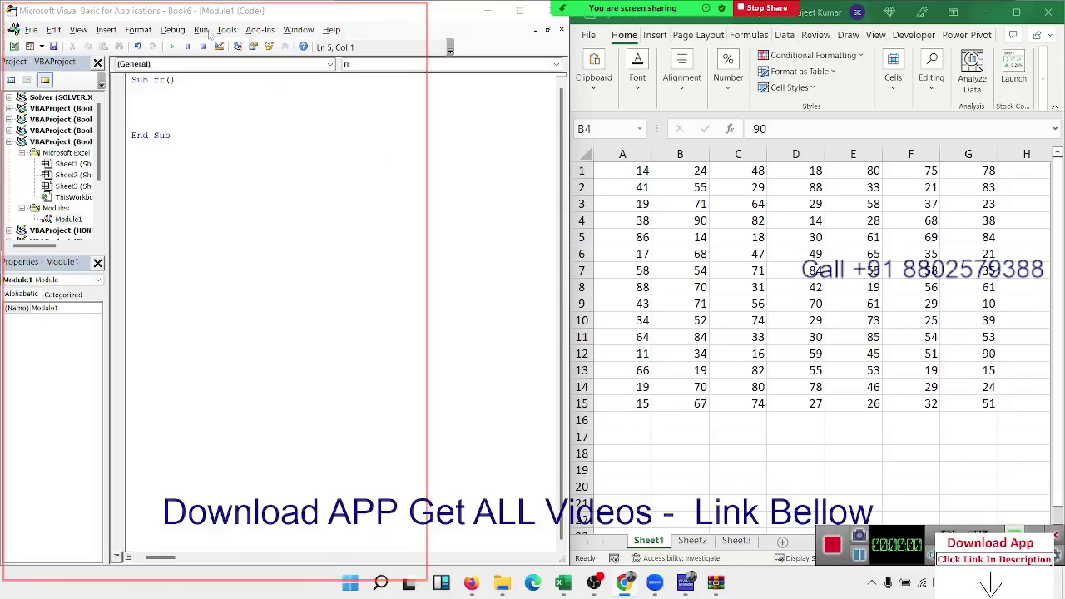
# - Add Range("A1:G15").Select inside the rr macro, picking Select from IntelliSense
pyautogui.click(181, 102)
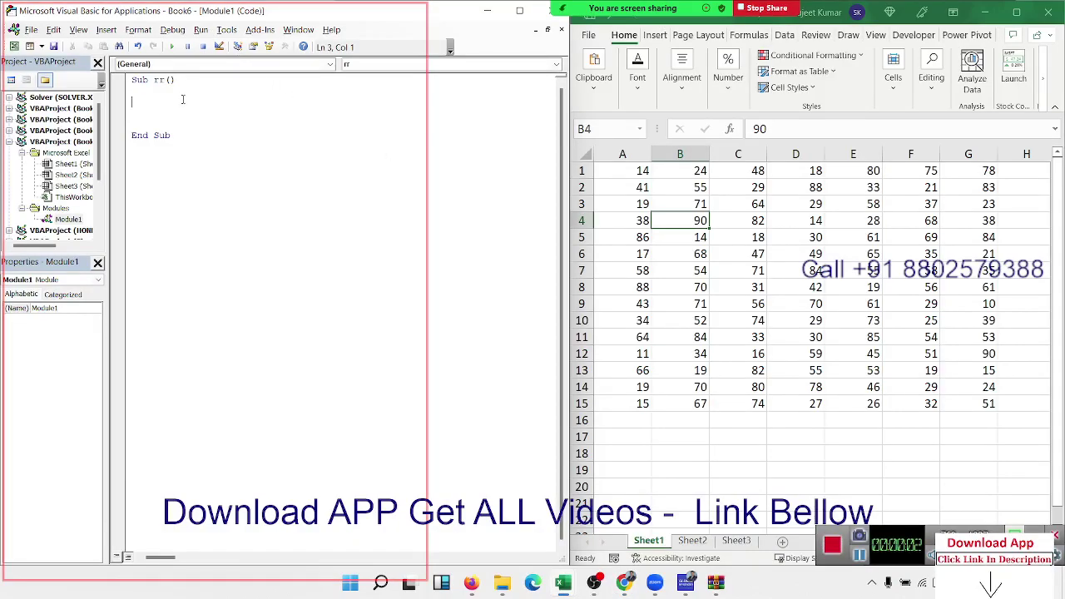
pyautogui.press('Return')
pyautogui.write('r')
pyautogui.write('ange(')
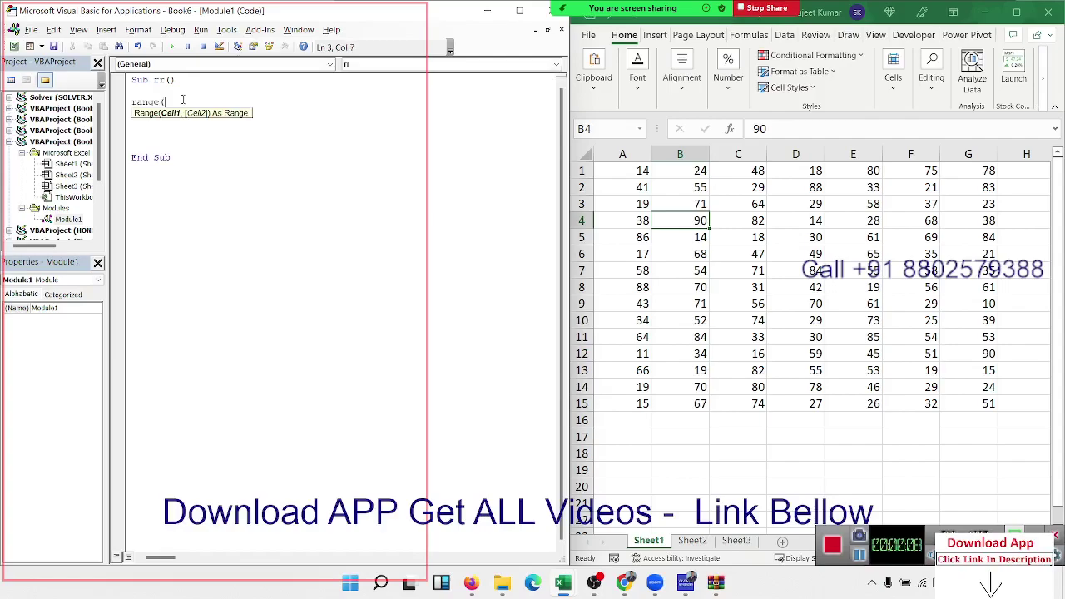
pyautogui.write('"A1')
pyautogui.write(':')
pyautogui.write('C')
pyautogui.press('BackSpace')
pyautogui.write('G15')
pyautogui.write('")')
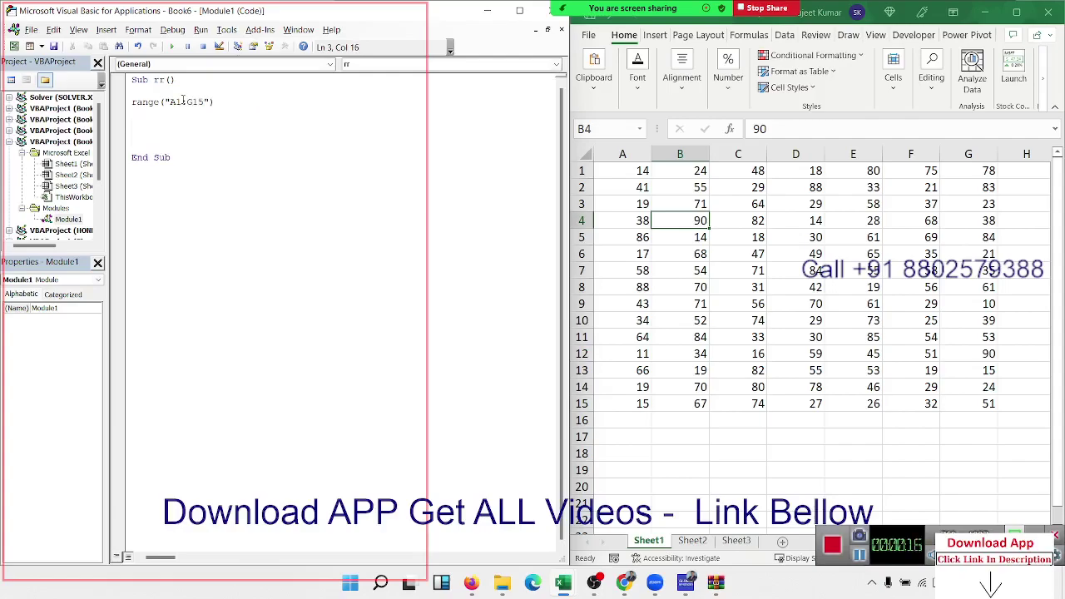
pyautogui.write('.v')
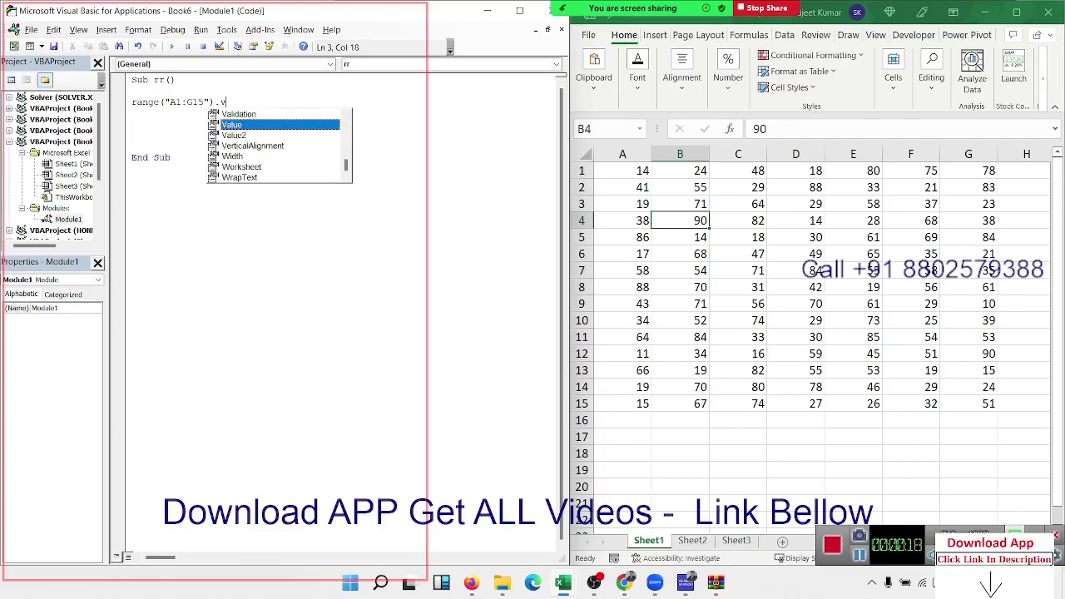
pyautogui.press('BackSpace')
pyautogui.write('s')
pyautogui.press('Tab')
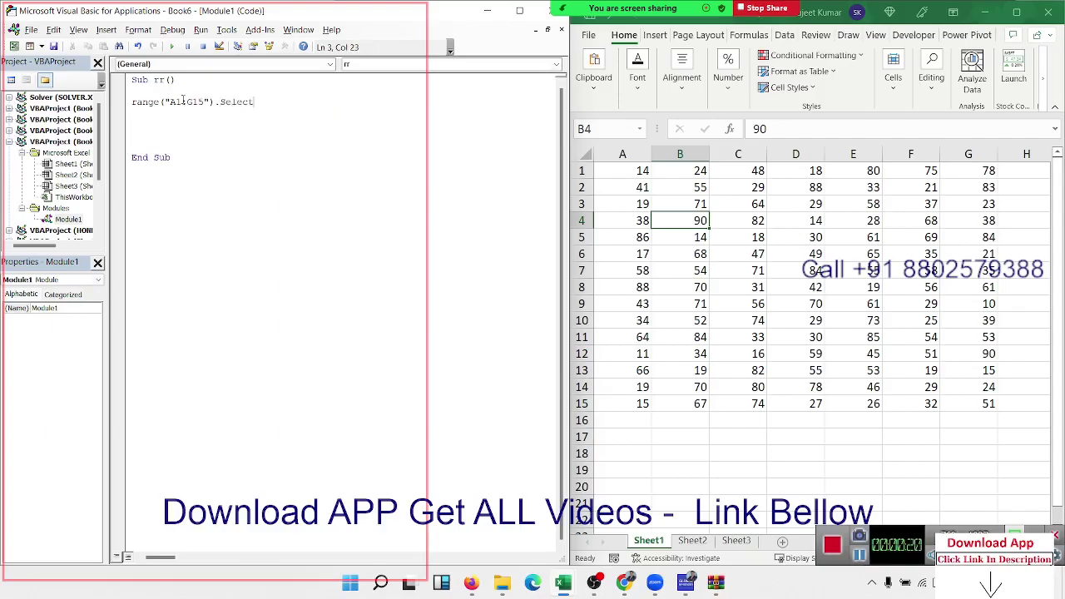
pyautogui.press('Return')
pyautogui.press('Return')
pyautogui.click(180, 101)
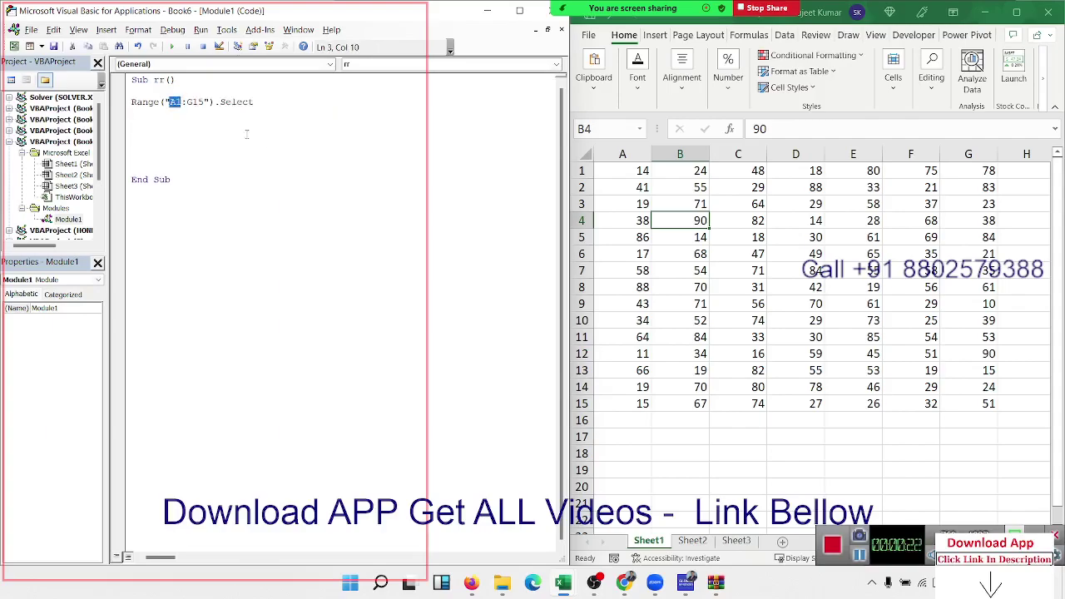
pyautogui.click(675, 426)
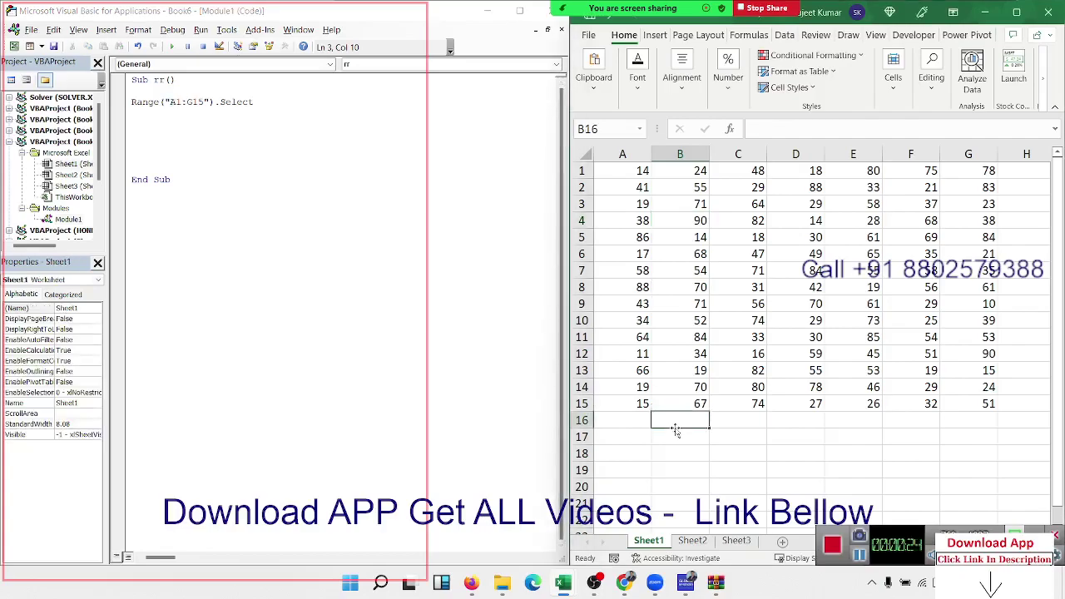
pyautogui.write('=sum')
pyautogui.press('Tab')
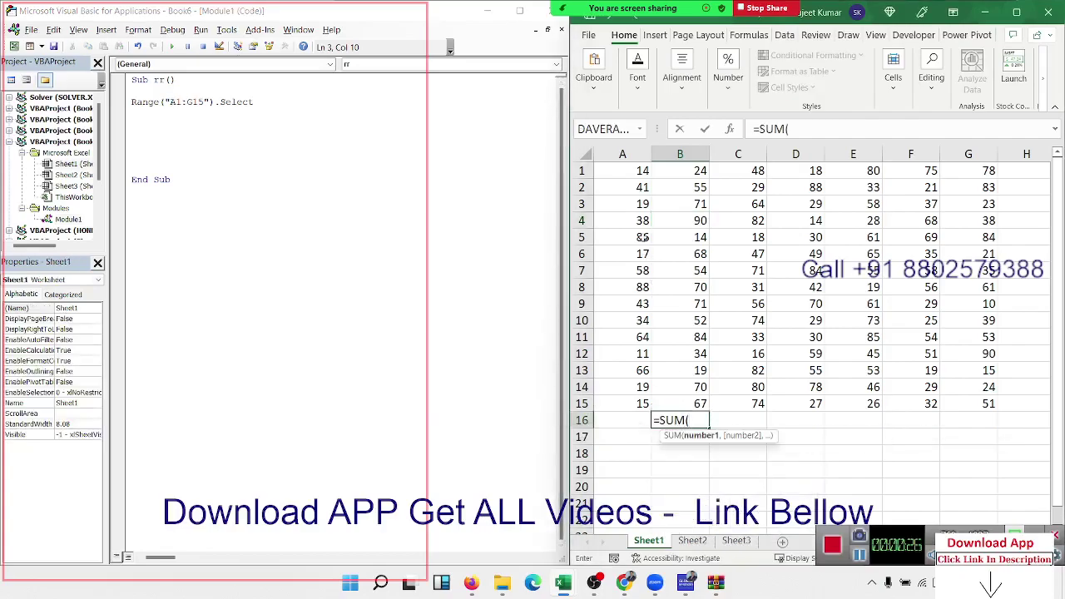
pyautogui.moveTo(643, 238); pyautogui.dragTo(837, 349)
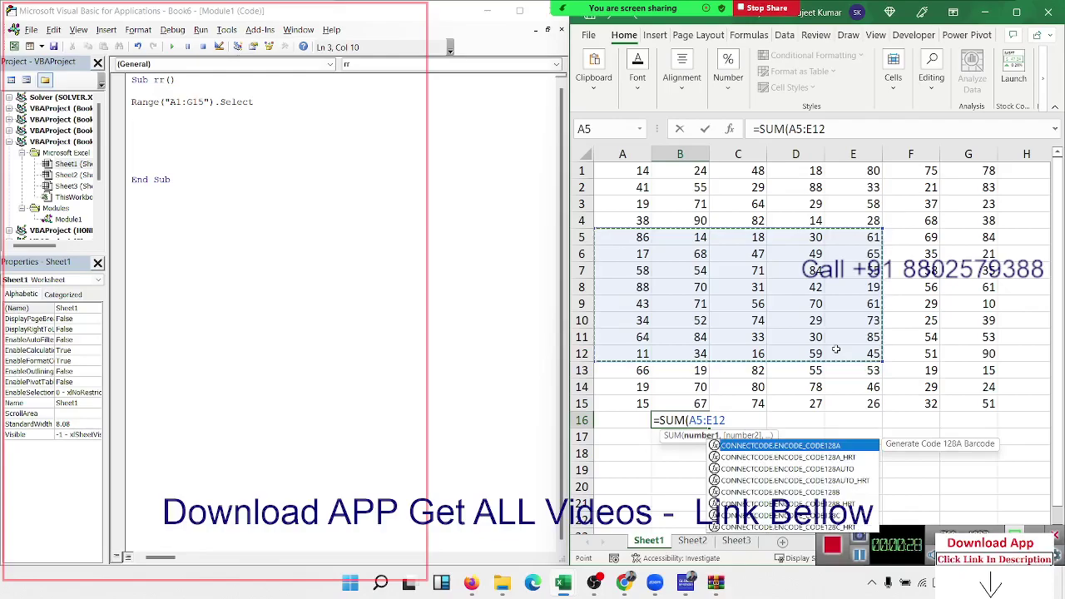
pyautogui.press('Escape')
pyautogui.press('Escape')
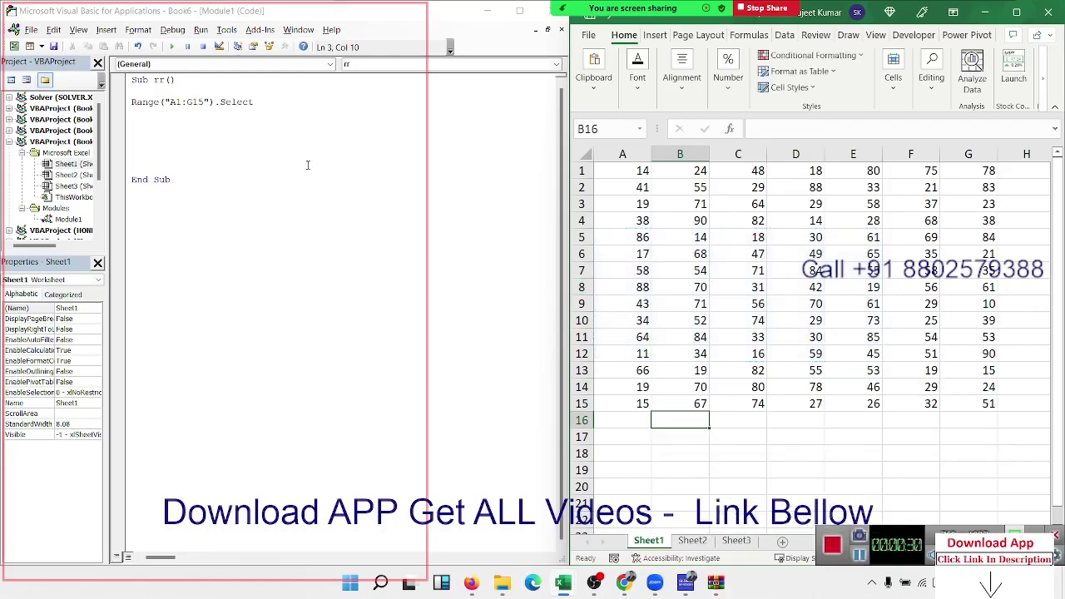
pyautogui.click(173, 135)
# - Add Range("A1", "G15").Select on a new line and highlight its A1 and G15 arguments
pyautogui.write('ran')
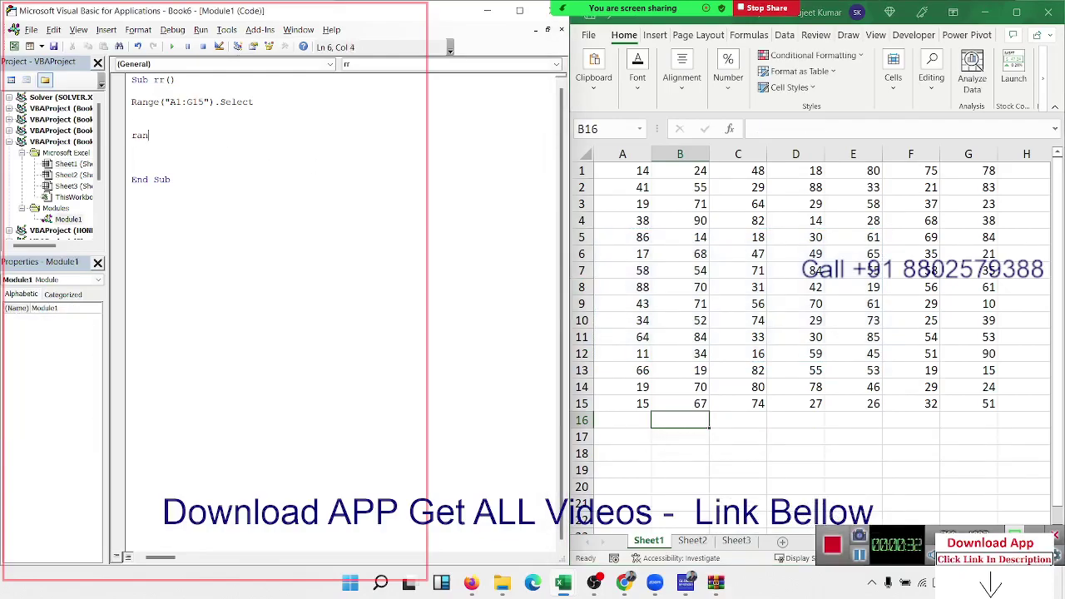
pyautogui.write('ge("')
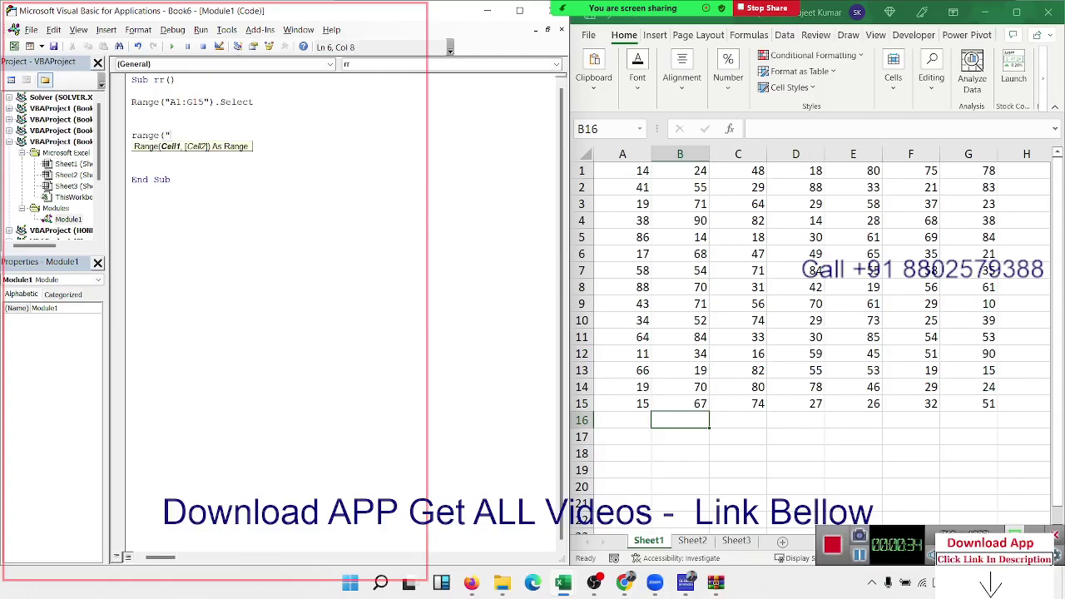
pyautogui.write('A1"')
pyautogui.write(' , ')
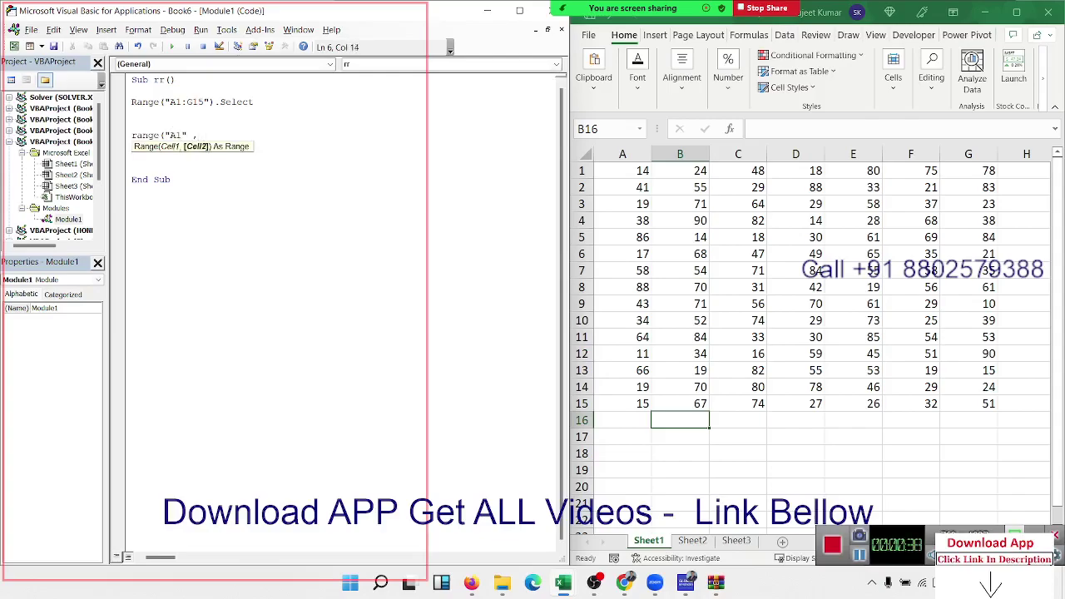
pyautogui.write('"')
pyautogui.write('G15')
pyautogui.write('").Select')
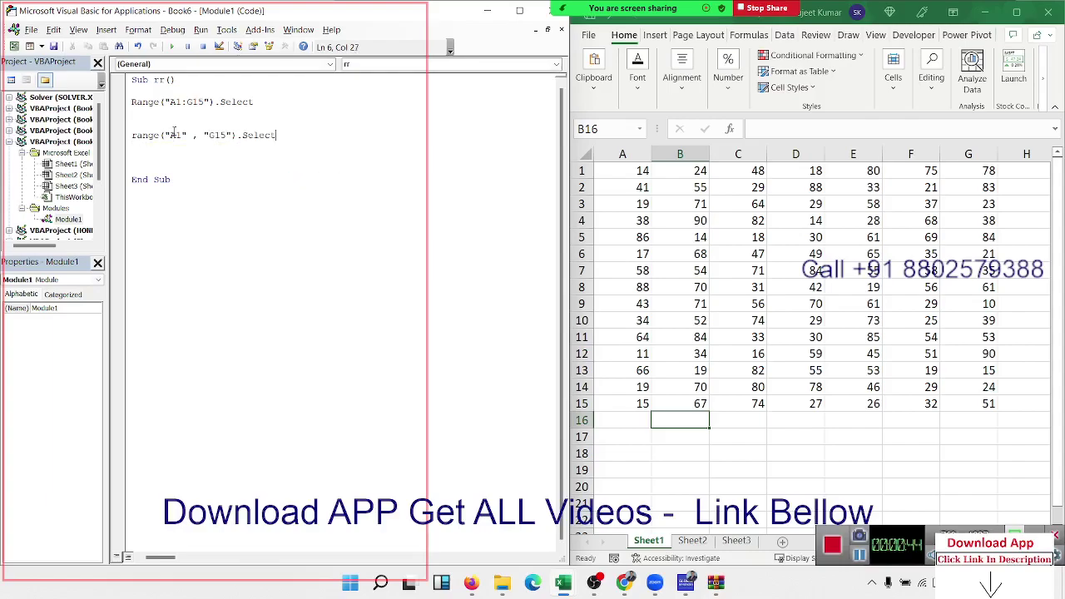
pyautogui.press('Return')
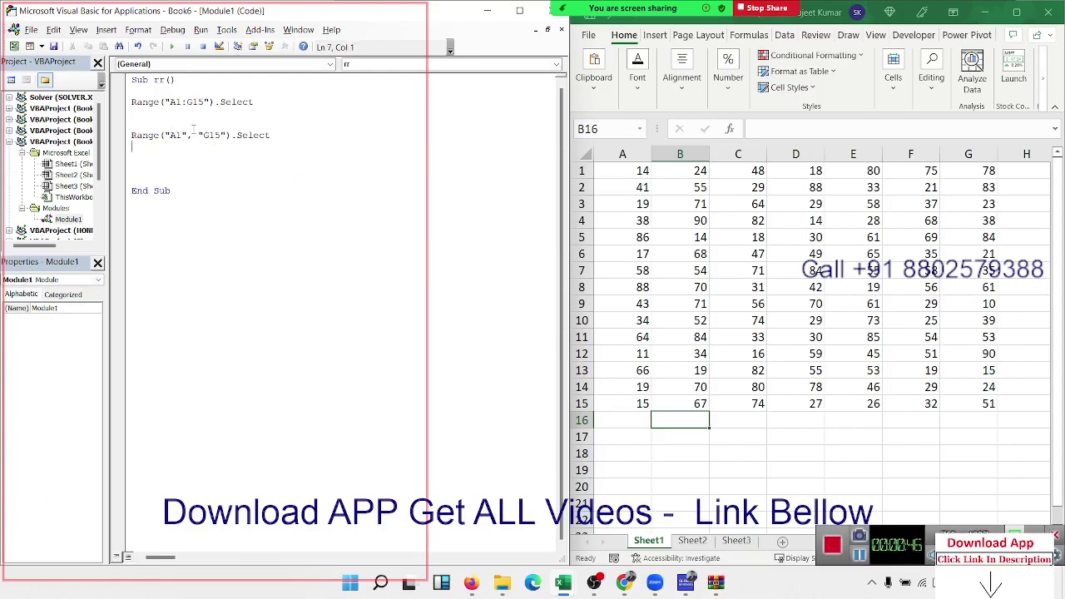
pyautogui.doubleClick(175, 135)
pyautogui.doubleClick(211, 134)
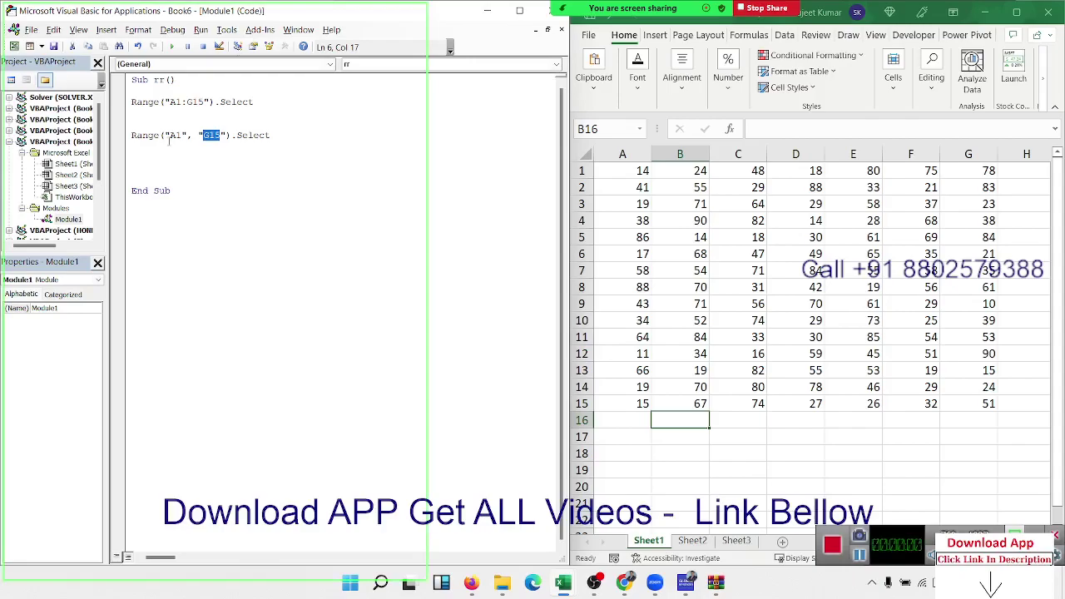
# - Delete the blank lines so the new statement sits directly under Range("A1:G15").Select
pyautogui.click(159, 119)
pyautogui.press('Delete')
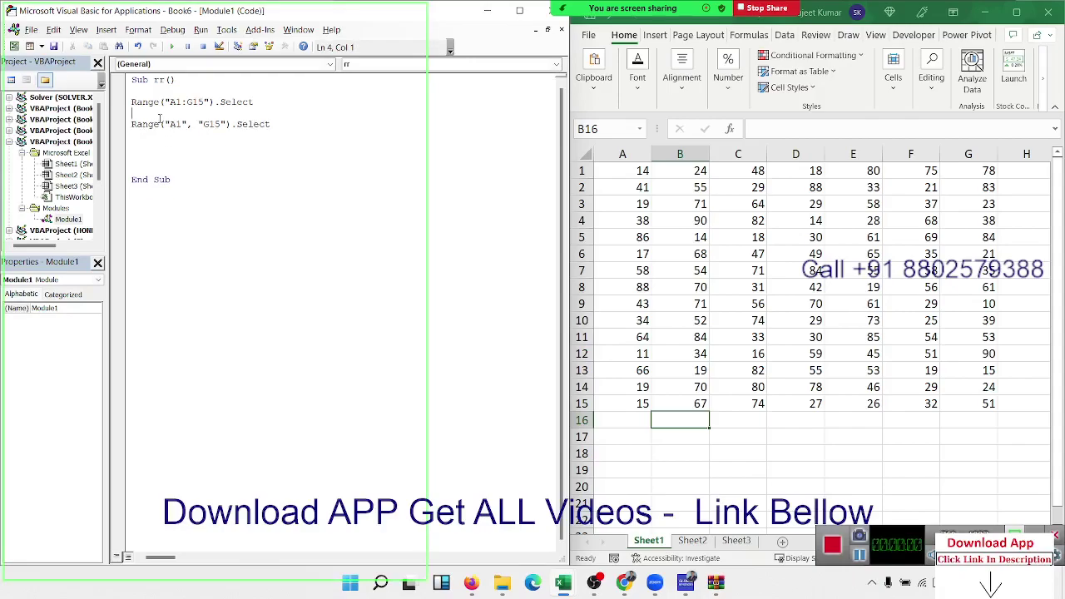
pyautogui.press('Delete')
pyautogui.press('Return')
pyautogui.press('Return')
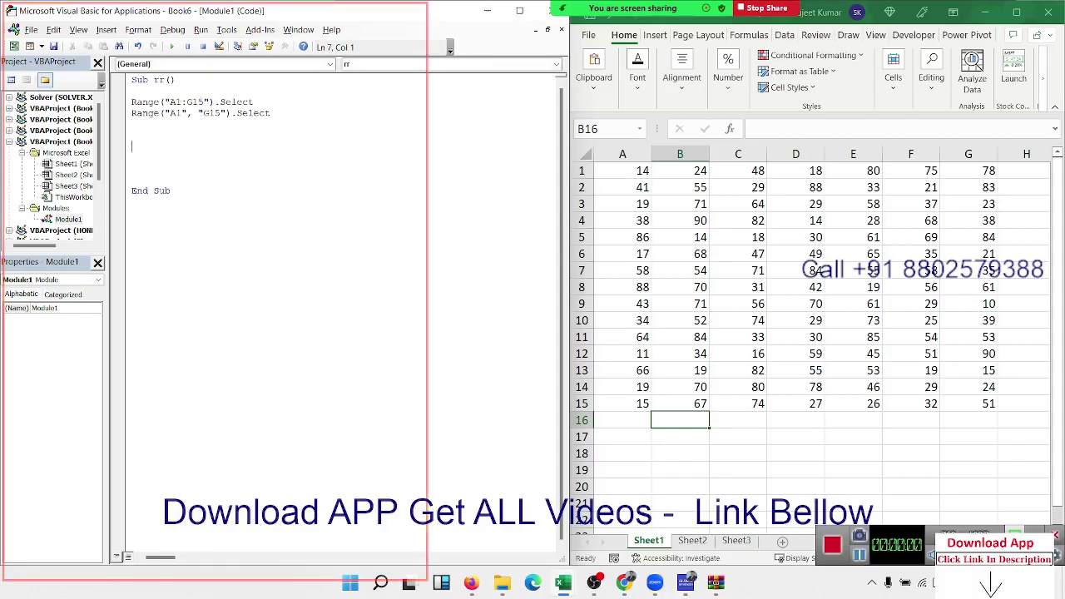
# - Select the A1:G15 data block from A1 with Ctrl+A, then begin a Range("A1").CurrentRegion line
pyautogui.click(132, 135)
pyautogui.click(706, 183)
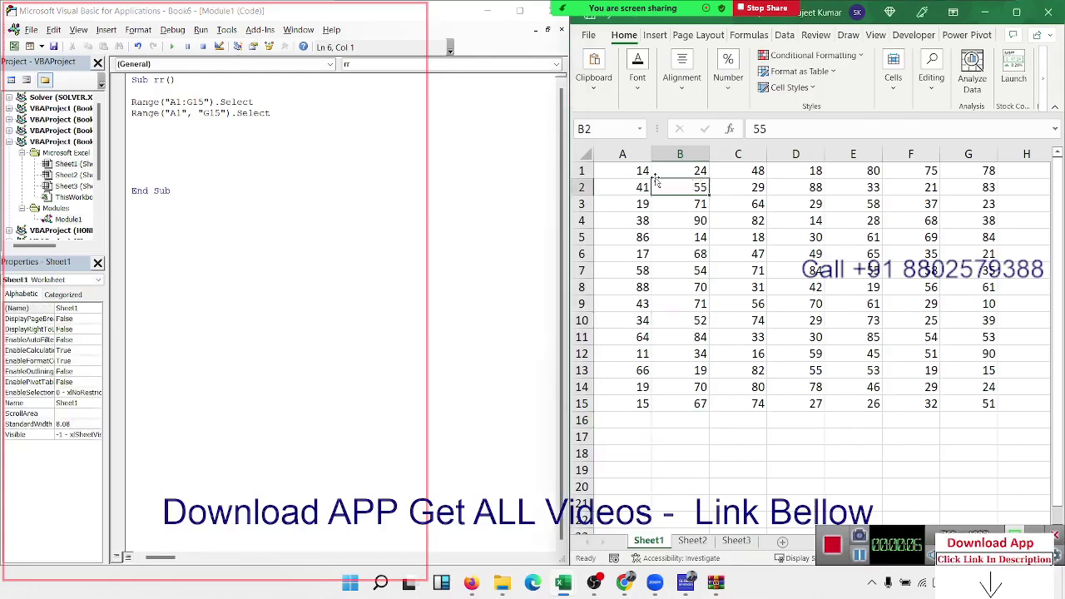
pyautogui.click(625, 170)
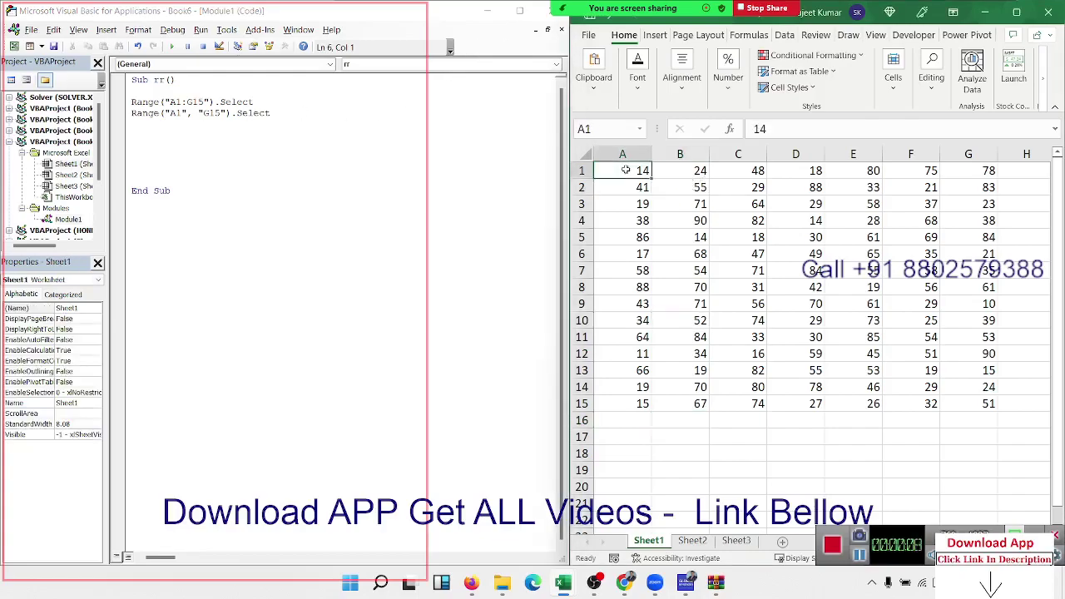
pyautogui.hotkey('ctrl', 'a')
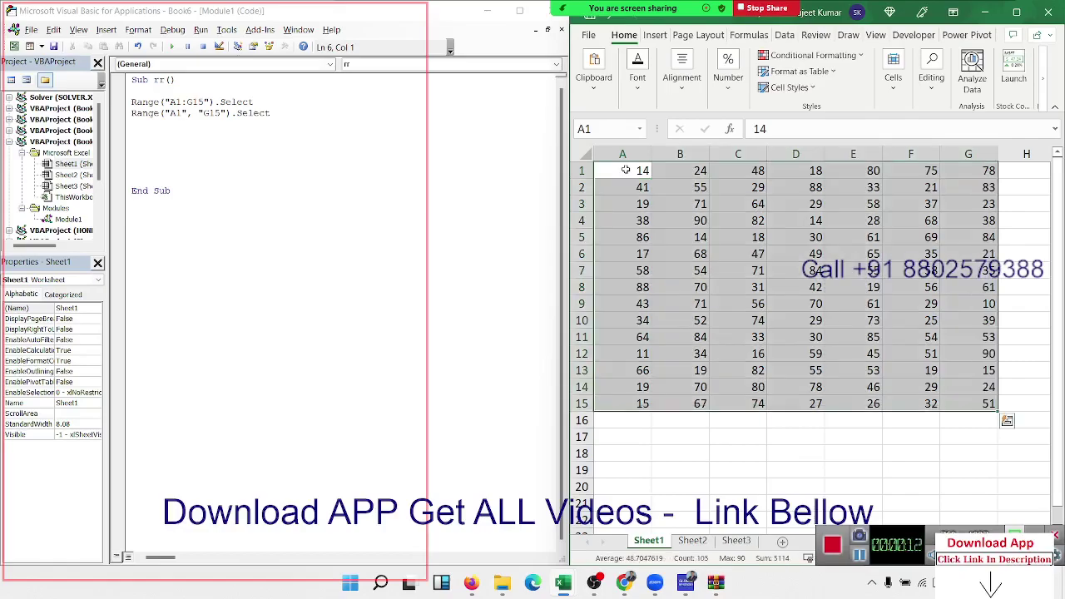
pyautogui.click(163, 141)
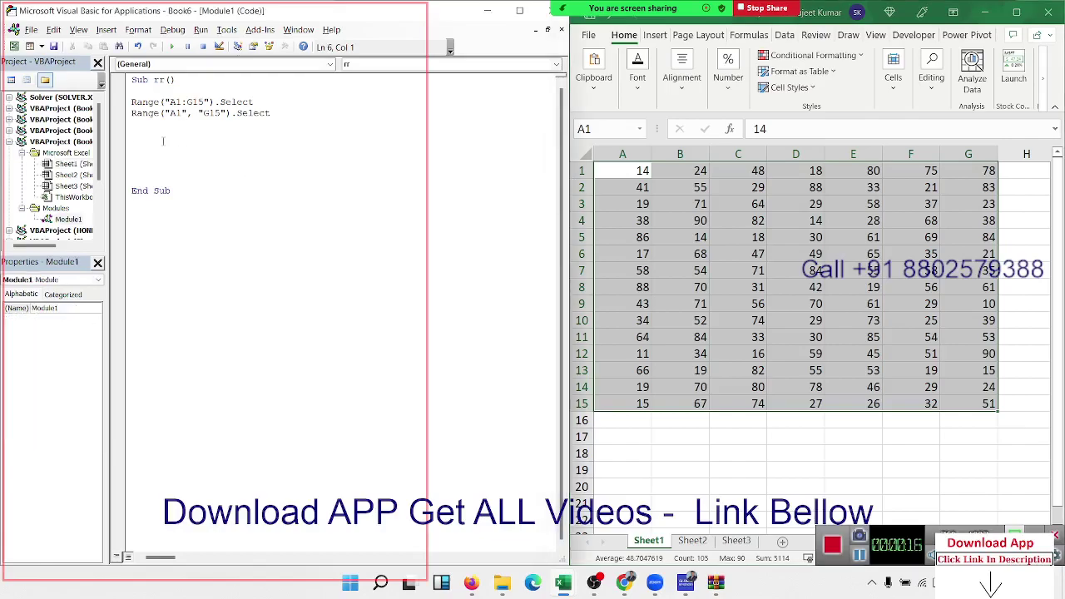
pyautogui.write('range')
pyautogui.write('("')
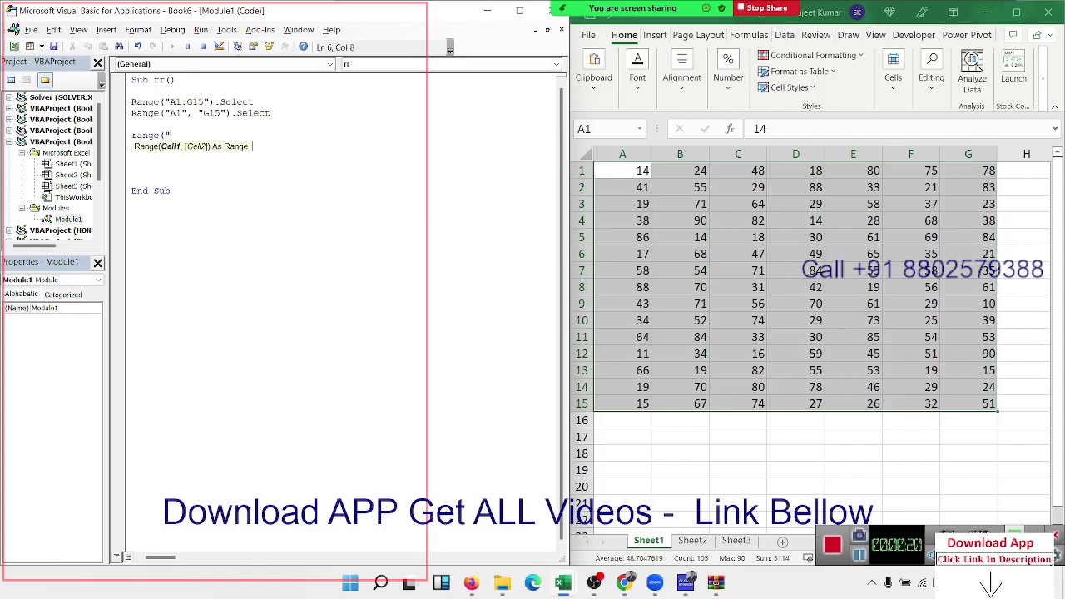
pyautogui.write('A1"')
pyautogui.write(').cu')
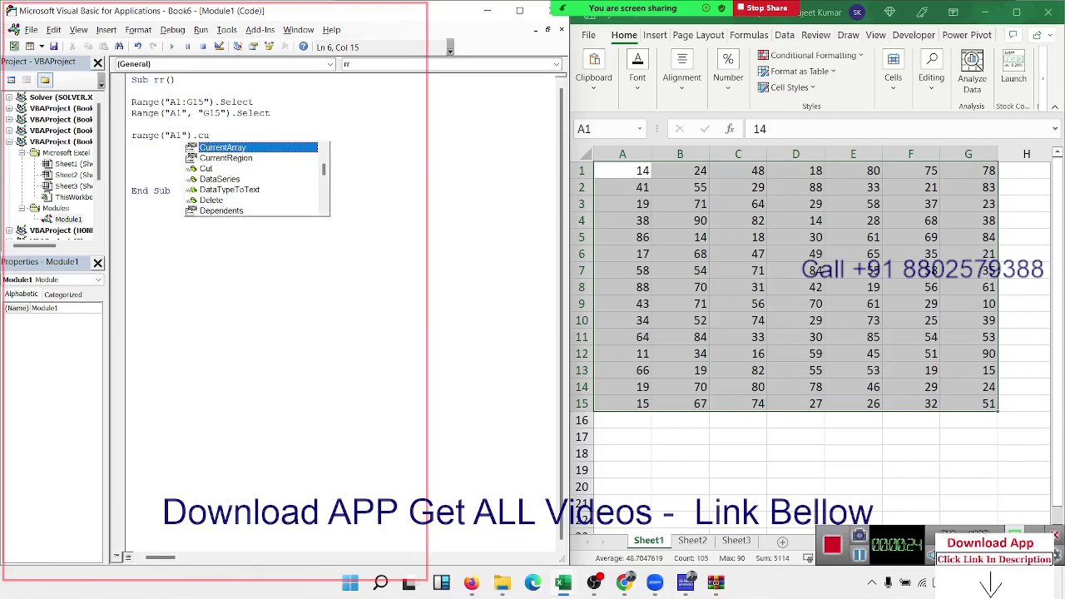
# - Complete Range("A1").CurrentRegion.Select, choosing CurrentRegion and Select from IntelliSense
pyautogui.press('Down')
pyautogui.press('Tab')
pyautogui.write('.')
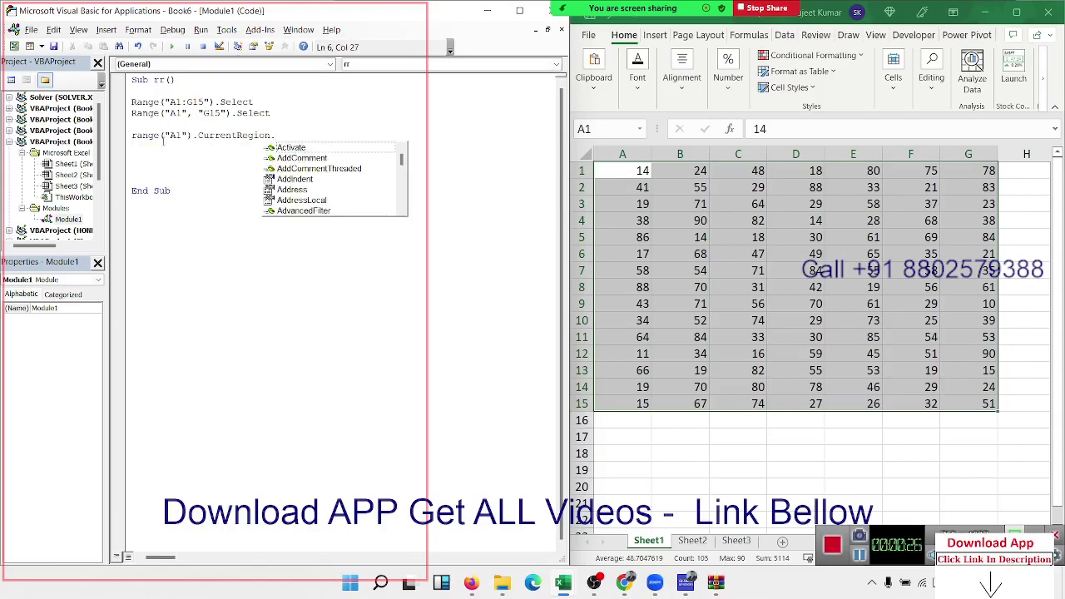
pyautogui.write('s')
pyautogui.press('Down')
pyautogui.press('Tab')
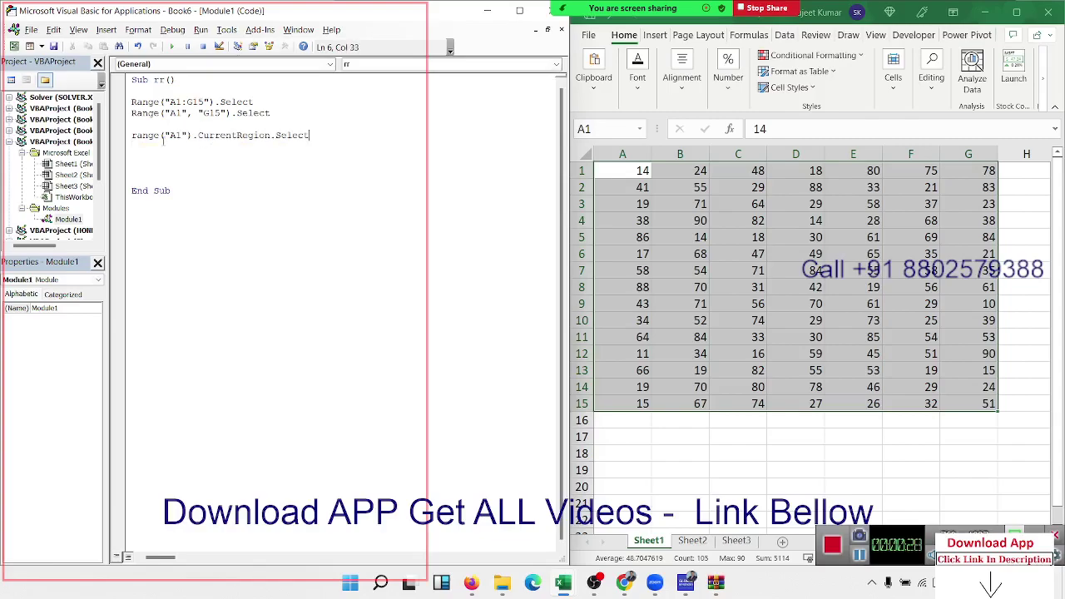
pyautogui.press('Return')
pyautogui.click(795, 171)
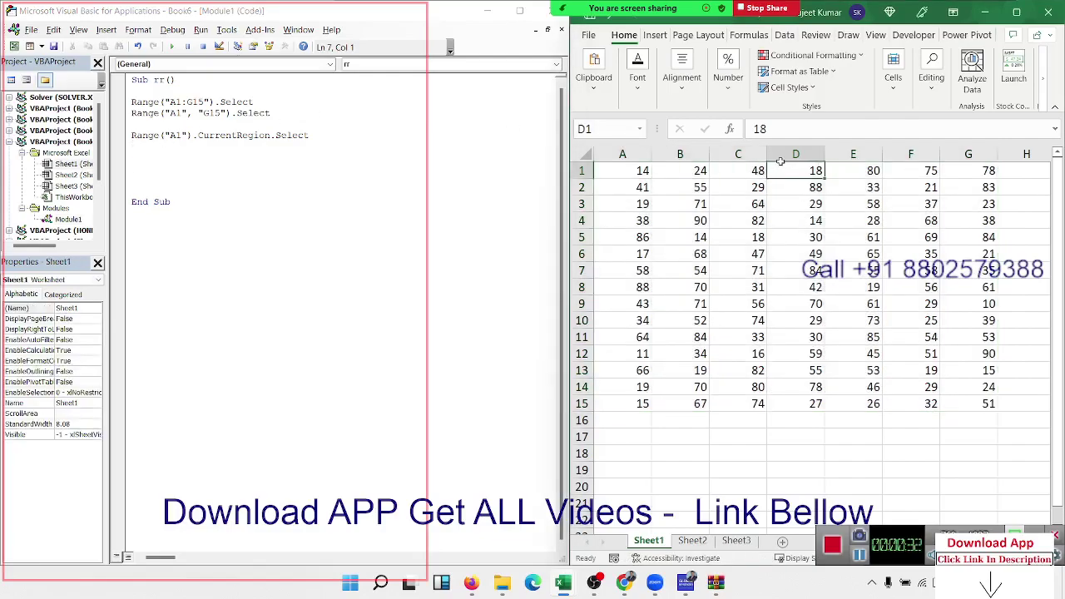
pyautogui.click(784, 153)
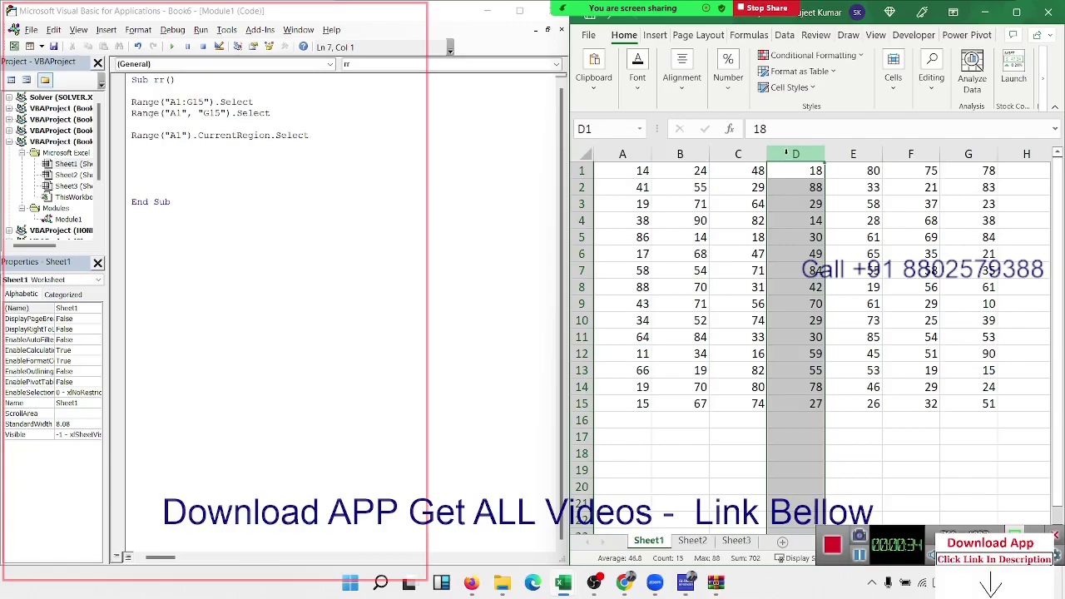
pyautogui.hotkey('ctrl', '+')
pyautogui.click(744, 172)
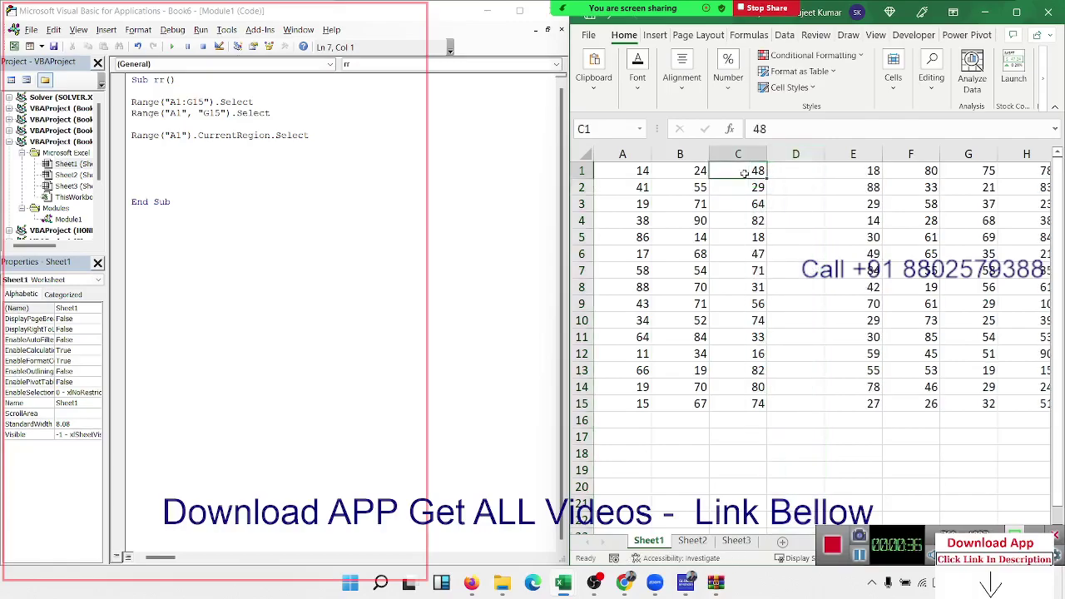
pyautogui.hotkey('ctrl', 'a')
pyautogui.click(816, 154)
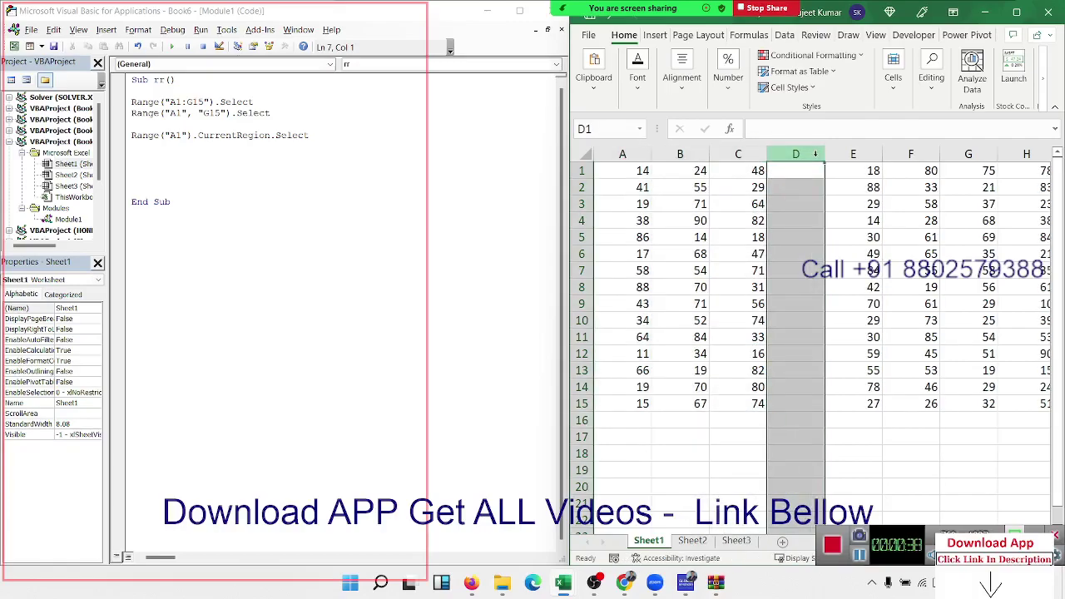
pyautogui.hotkey('ctrl', '-')
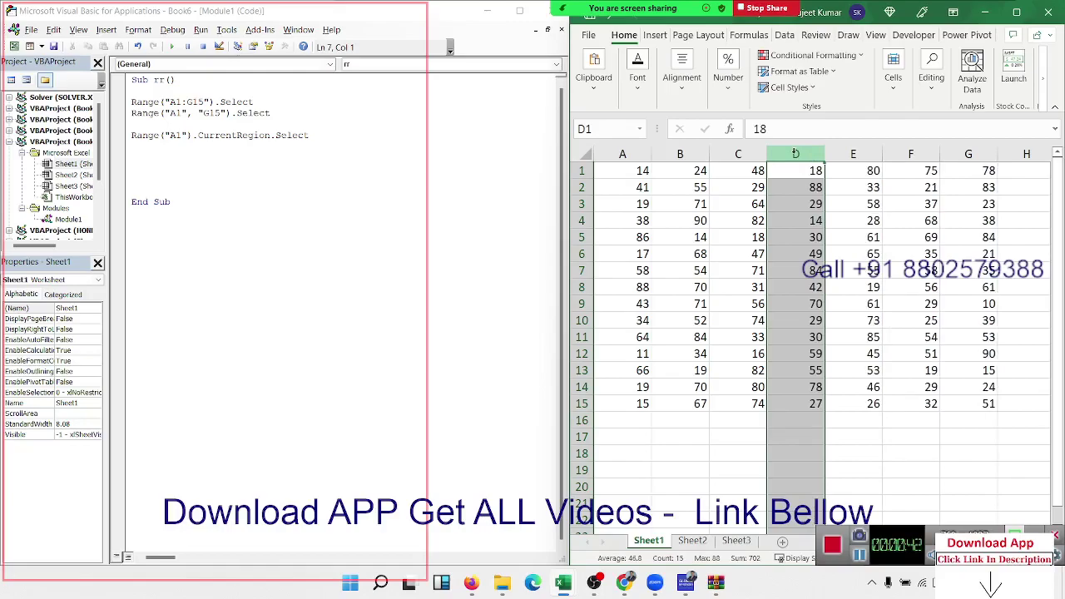
pyautogui.click(743, 200)
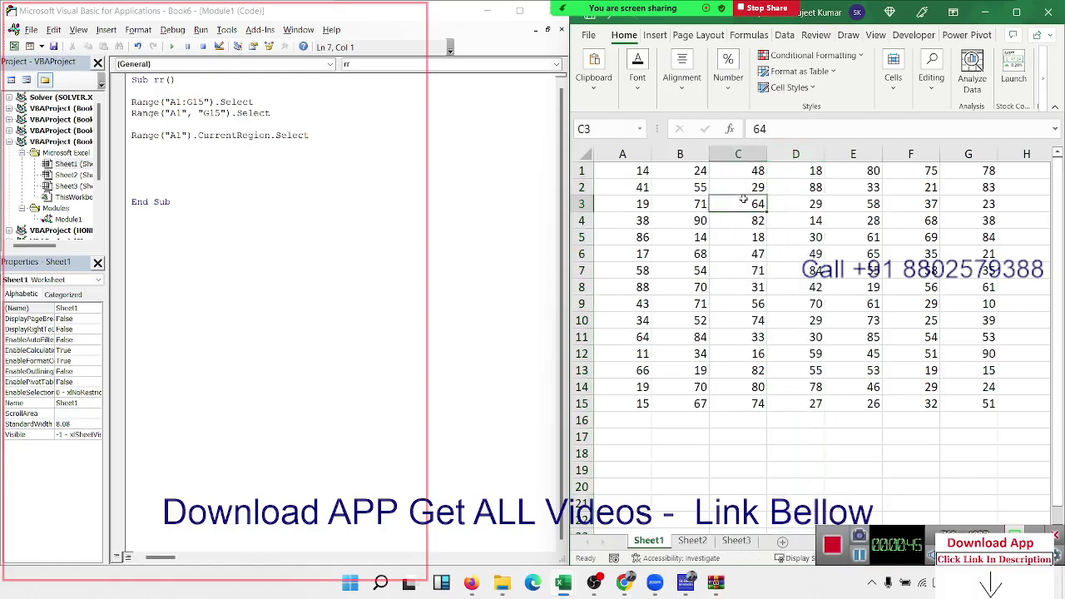
pyautogui.click(185, 158)
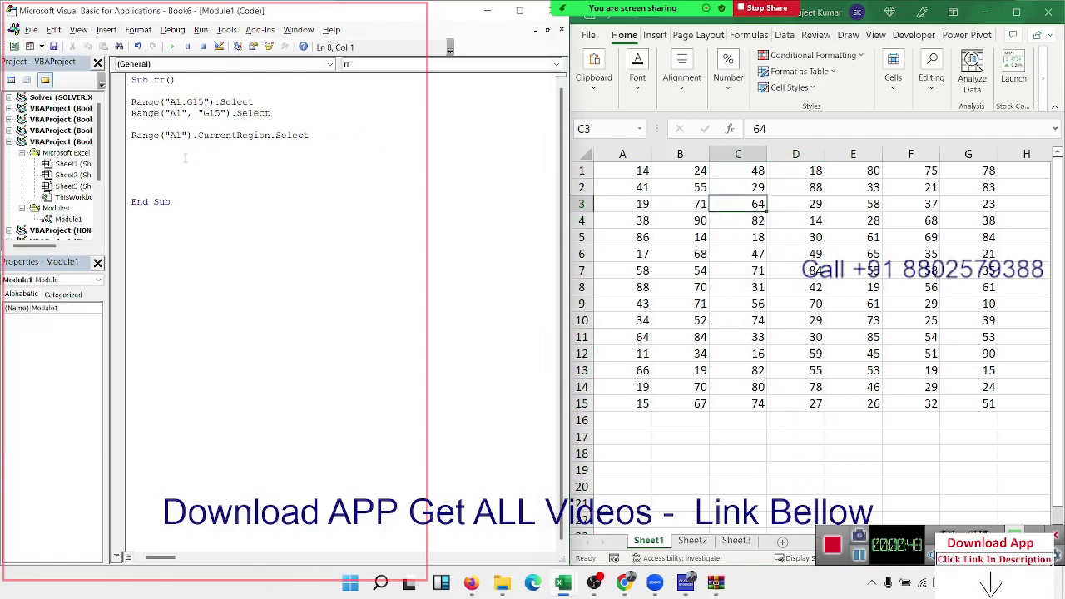
pyautogui.click(155, 148)
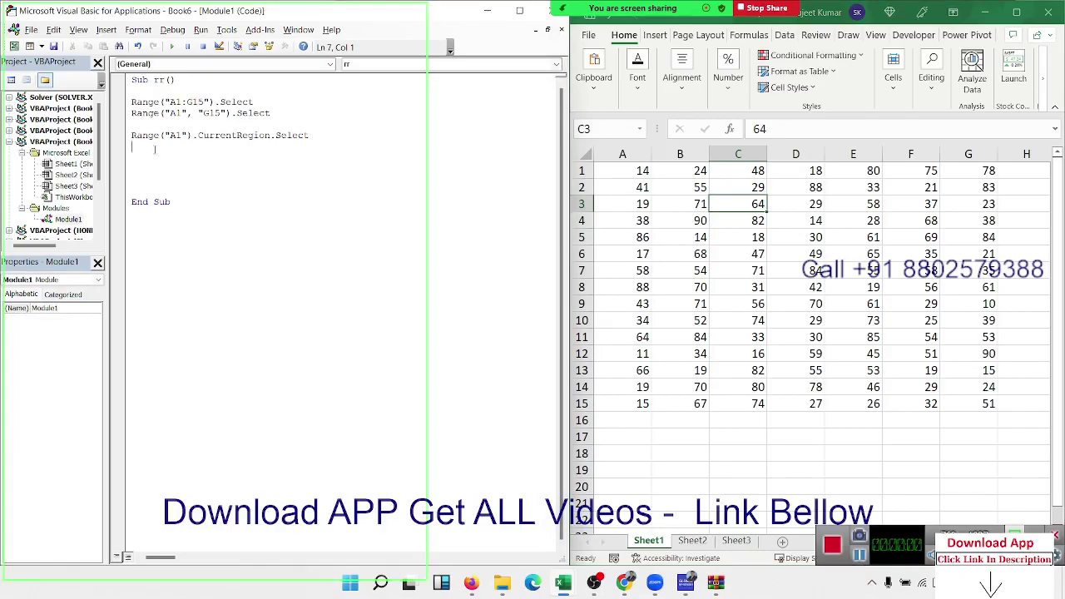
pyautogui.press('Return')
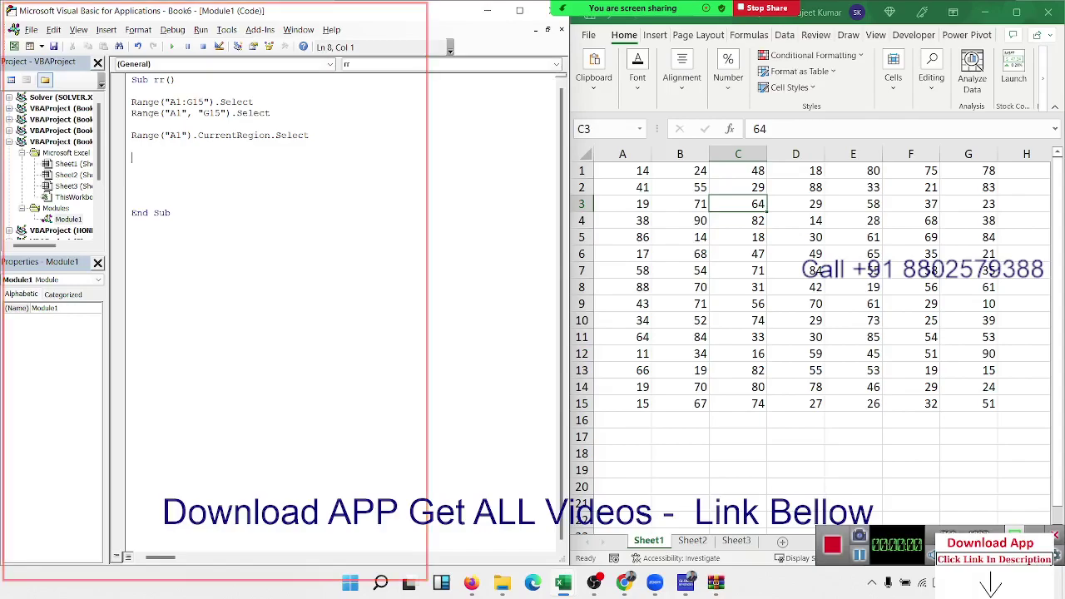
pyautogui.click(619, 169)
pyautogui.click(147, 163)
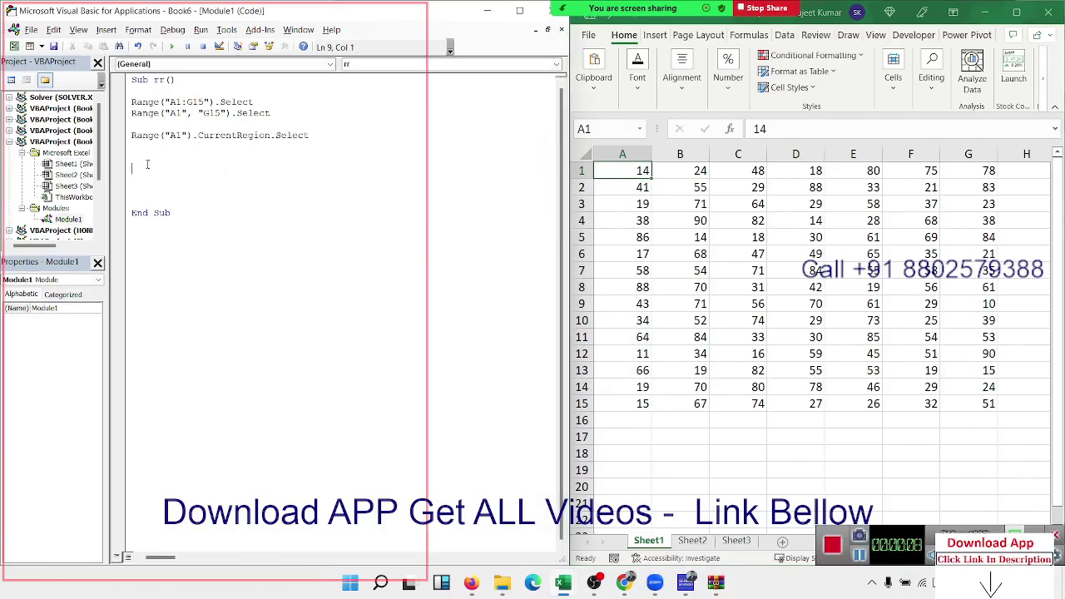
pyautogui.press('Down')
pyautogui.press('Down')
pyautogui.press('Down')
pyautogui.click(630, 173)
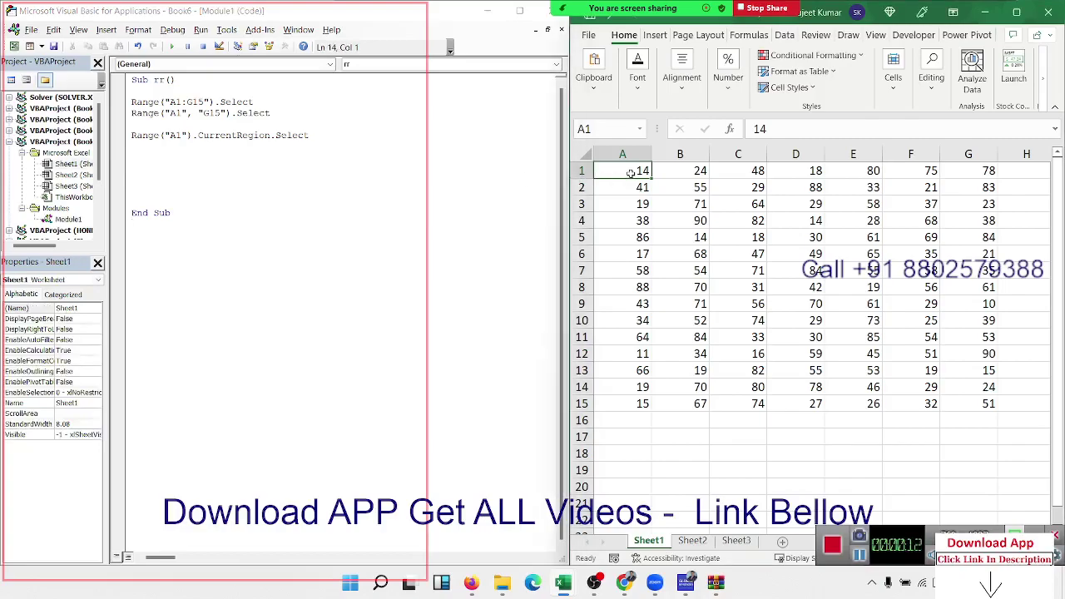
pyautogui.hotkey('ctrl', 'Down')
pyautogui.click(631, 173)
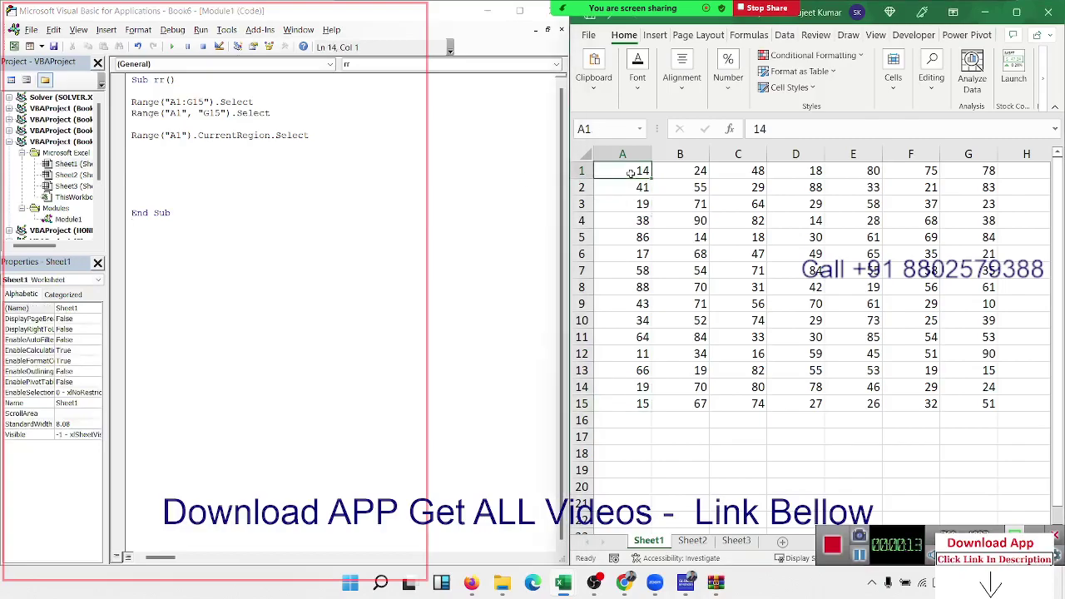
pyautogui.click(177, 152)
# - Add the line Range("A1").End(xlDown).Select to the macro
pyautogui.press('Return')
pyautogui.write('range')
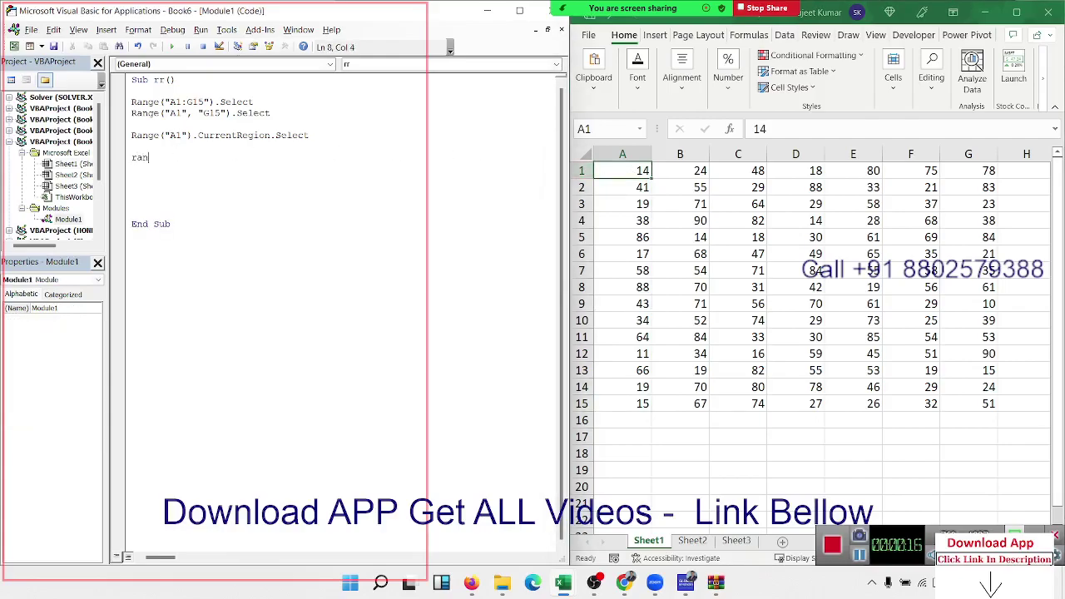
pyautogui.write('("')
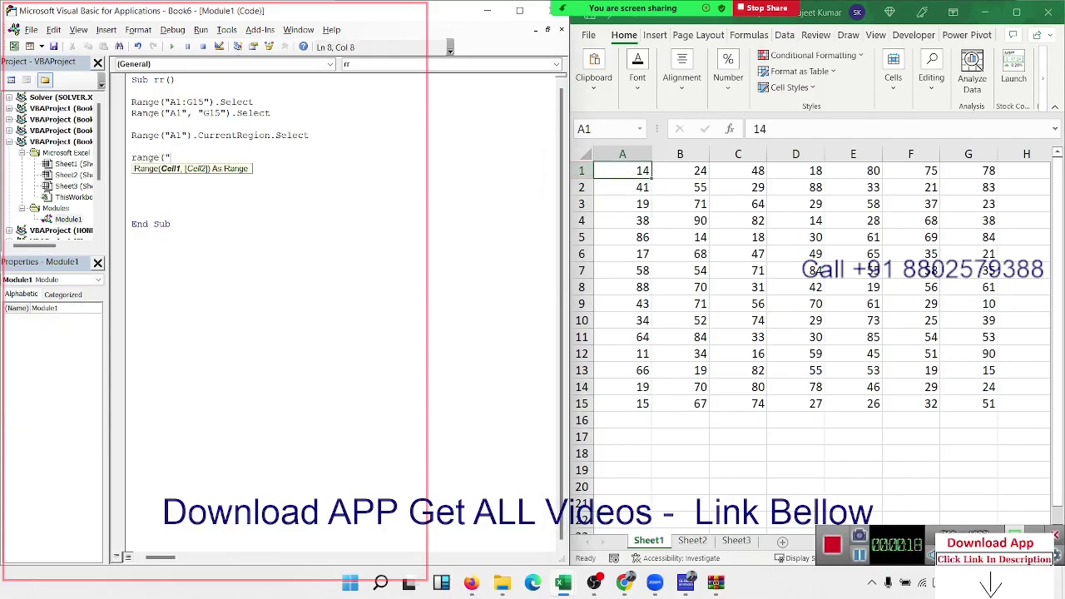
pyautogui.write('A1")')
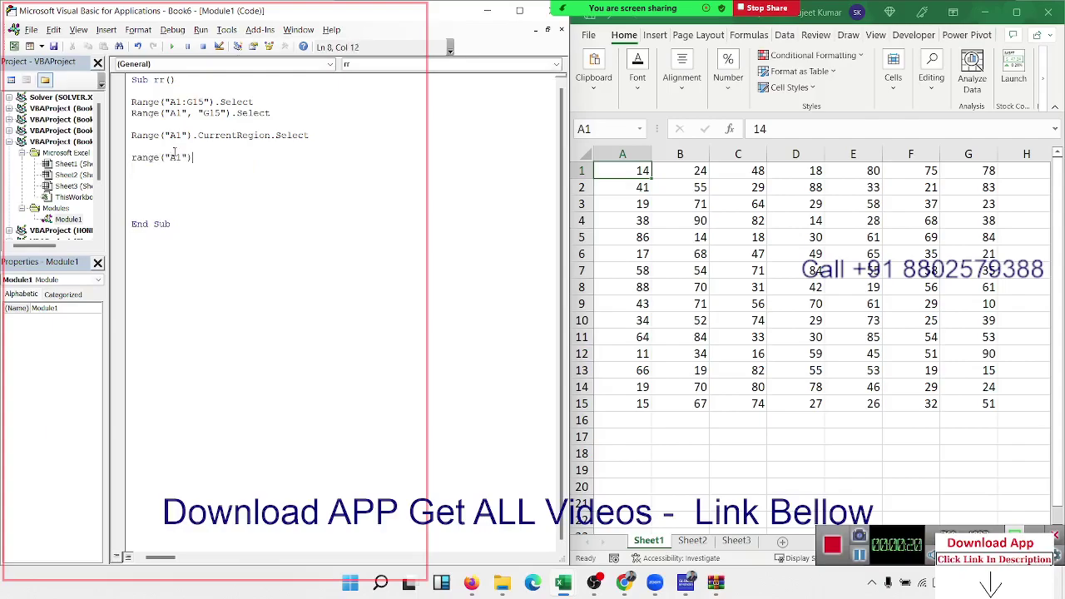
pyautogui.write('.e')
pyautogui.write('nd')
pyautogui.press('Tab')
pyautogui.write('(')
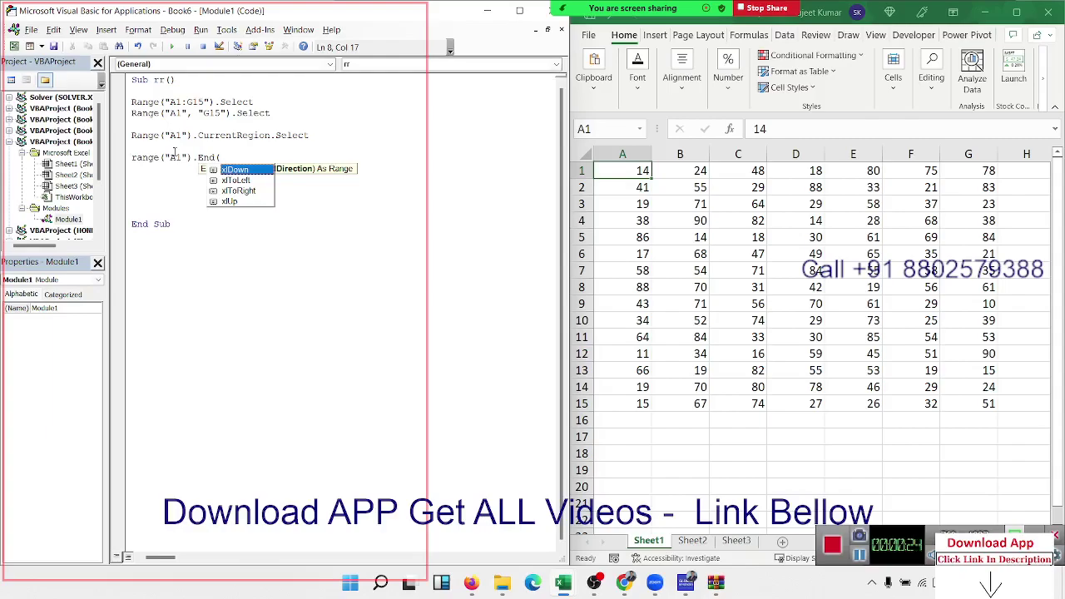
pyautogui.press('Tab')
pyautogui.write(').')
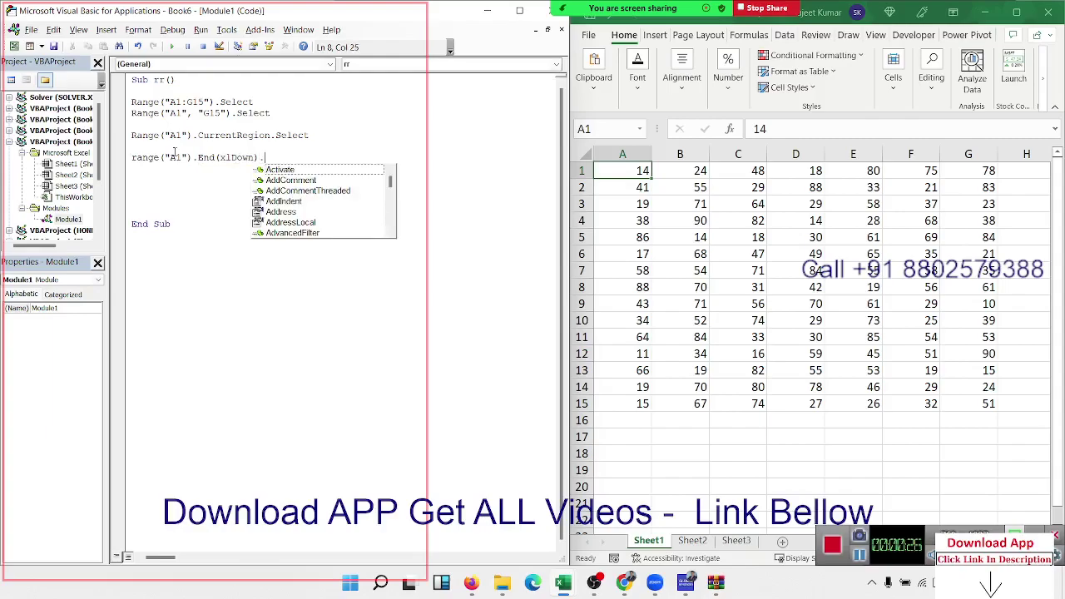
pyautogui.write('Sel')
pyautogui.press('Tab')
pyautogui.press('Return')
# - Add the line Range("A1").End(xlToLeft).Select below it
pyautogui.write('\\')
pyautogui.press('BackSpace')
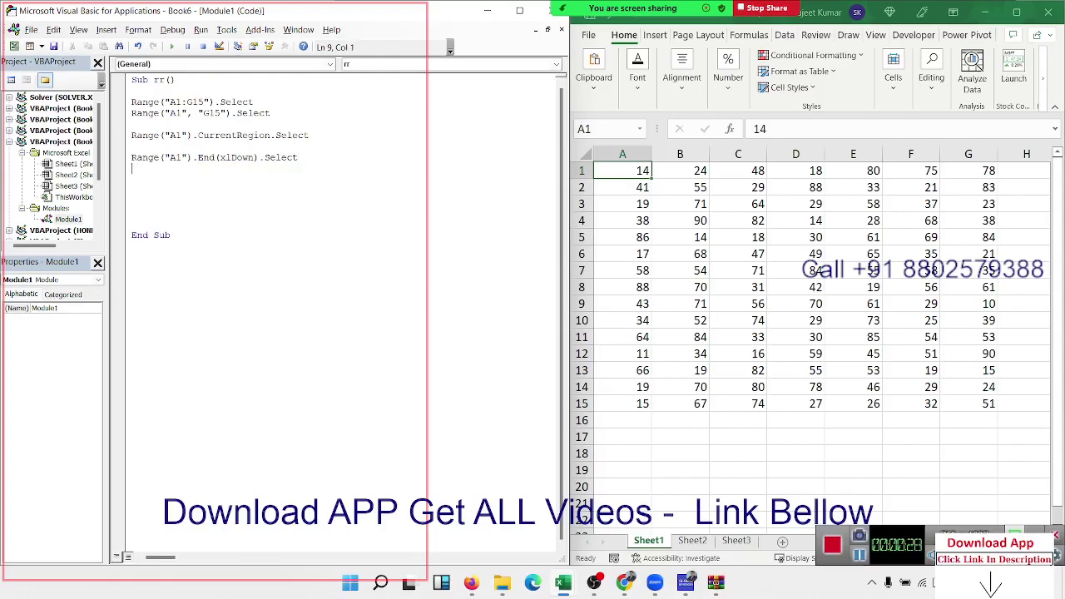
pyautogui.write('range')
pyautogui.write('("A')
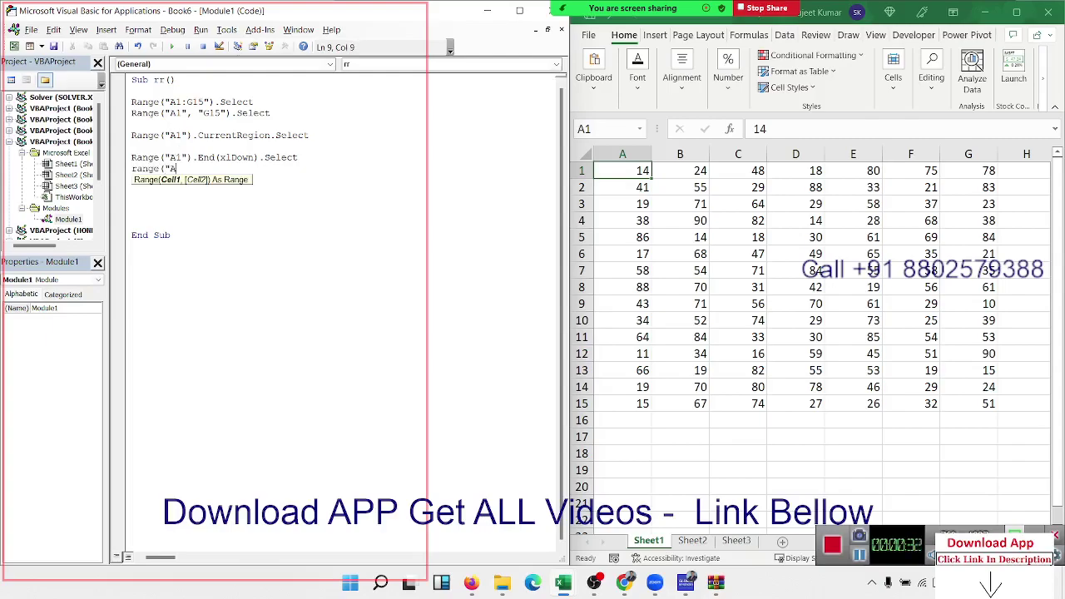
pyautogui.write('1")')
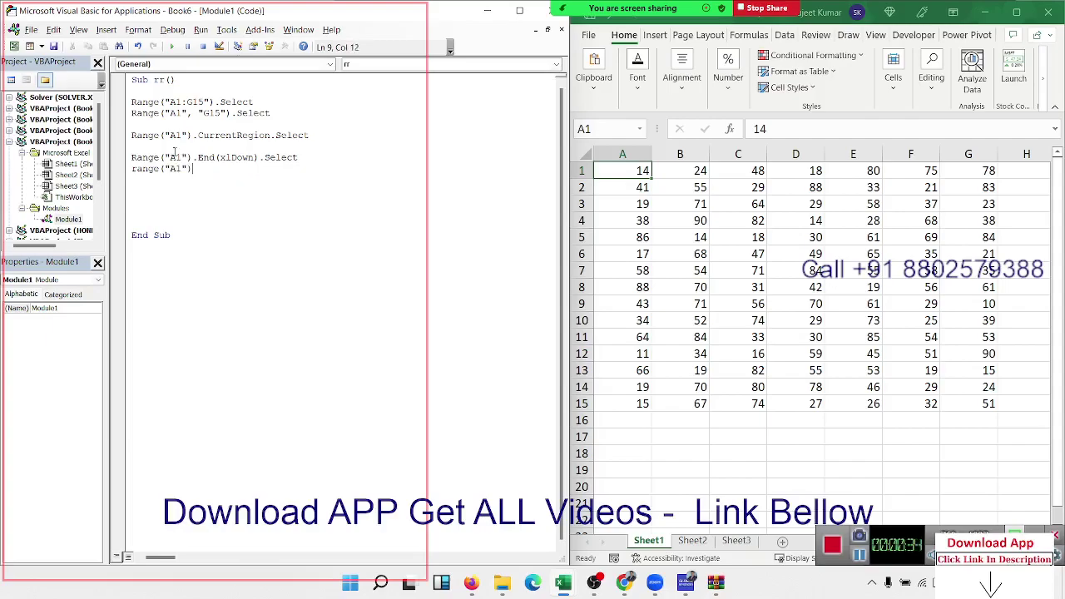
pyautogui.write('.')
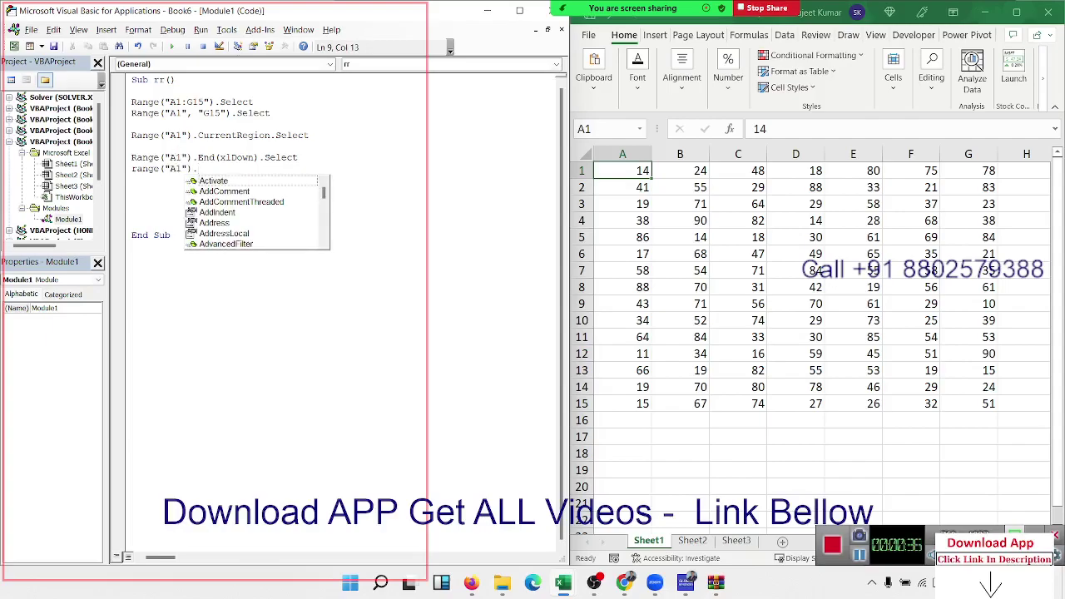
pyautogui.write('End(')
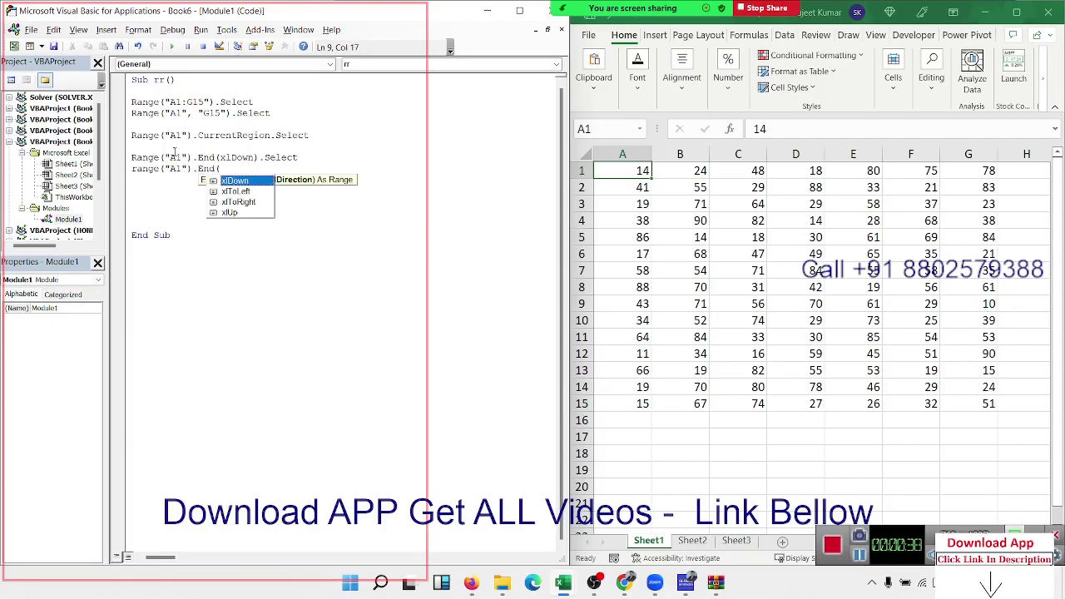
pyautogui.press('Down')
pyautogui.press('Tab')
pyautogui.write(').')
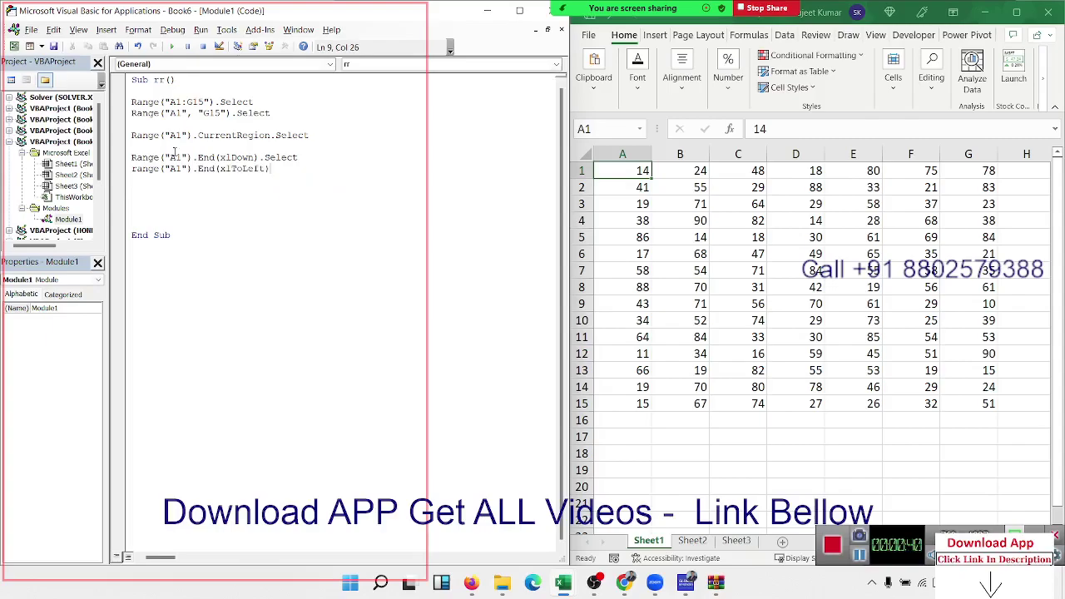
pyautogui.write('se')
pyautogui.press('Tab')
pyautogui.press('Return')
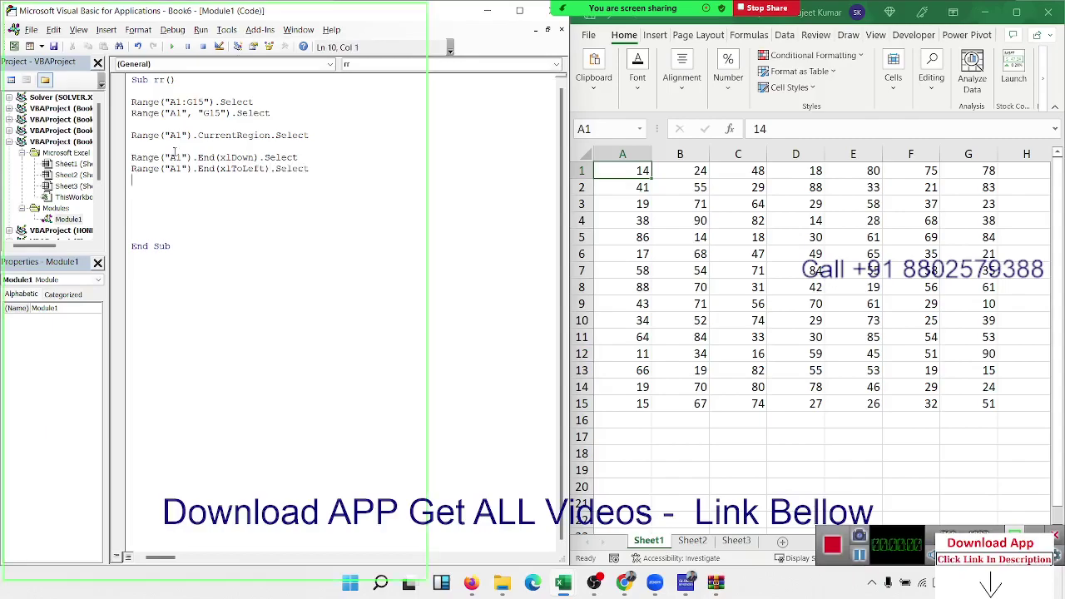
# - Clear the 88 from A8, then show Ctrl+Down from A1 stopping at A7 alongside the End(xlDown) line
pyautogui.click(633, 290)
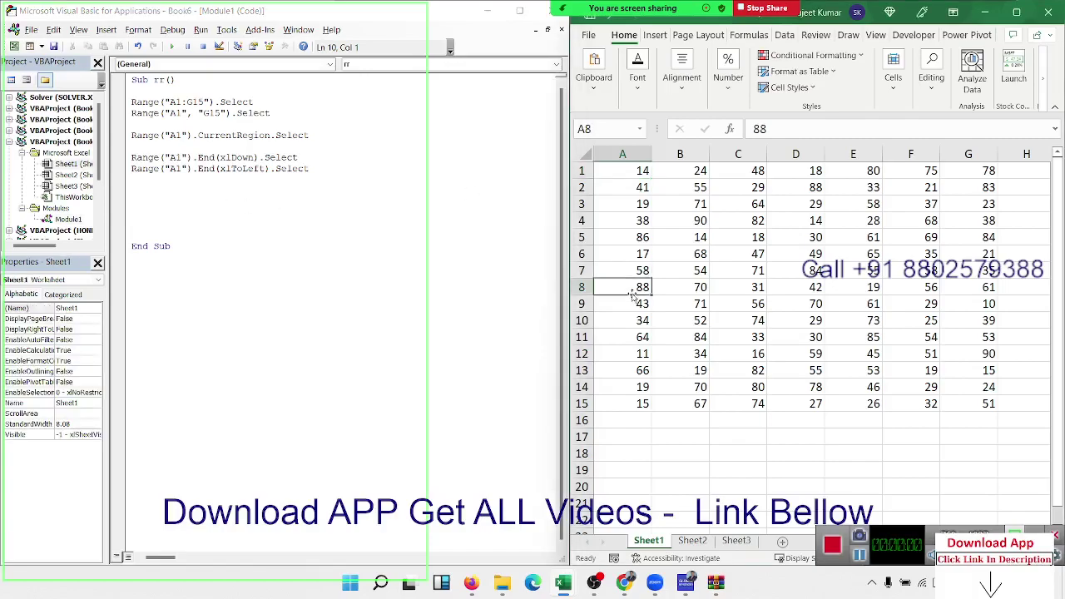
pyautogui.press('Delete')
pyautogui.click(643, 171)
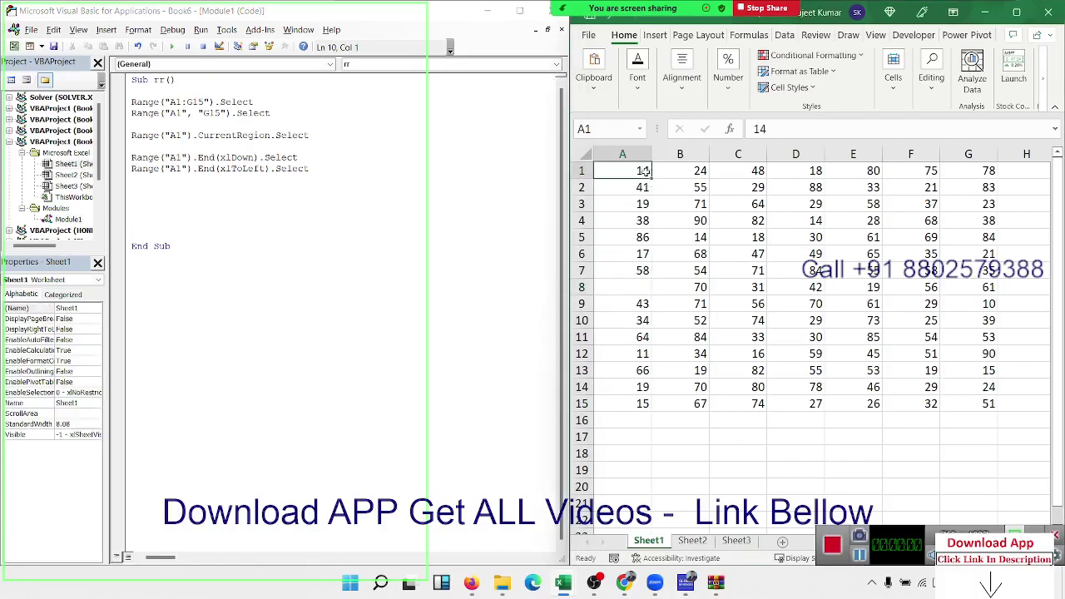
pyautogui.hotkey('ctrl', 'Down')
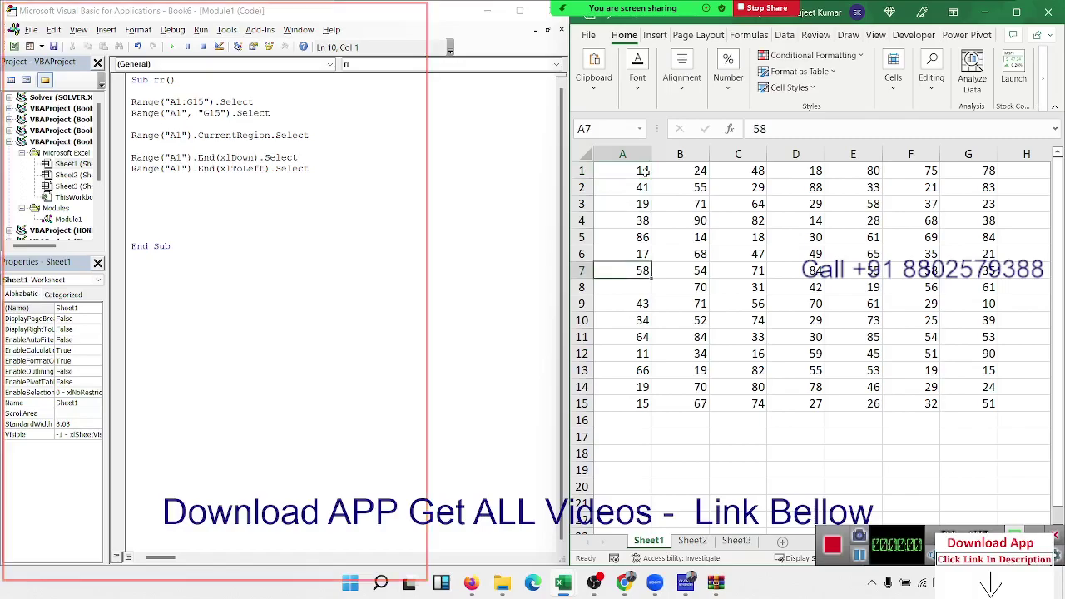
pyautogui.press('Up')
pyautogui.press('Up')
pyautogui.press('Up')
pyautogui.press('Up')
pyautogui.press('Up')
pyautogui.press('Up')
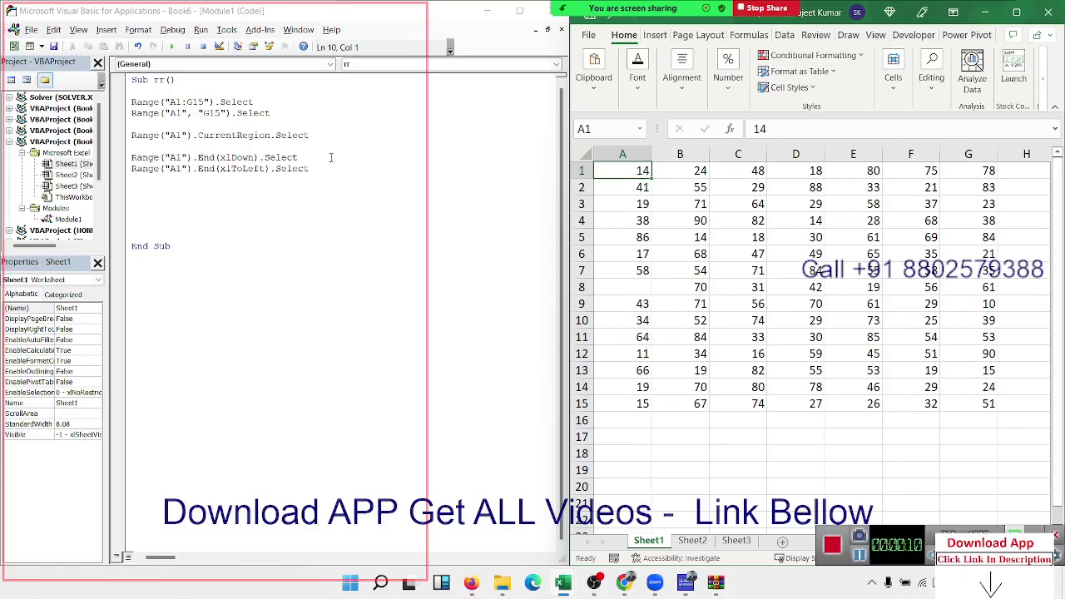
pyautogui.moveTo(297, 158); pyautogui.dragTo(130, 157)
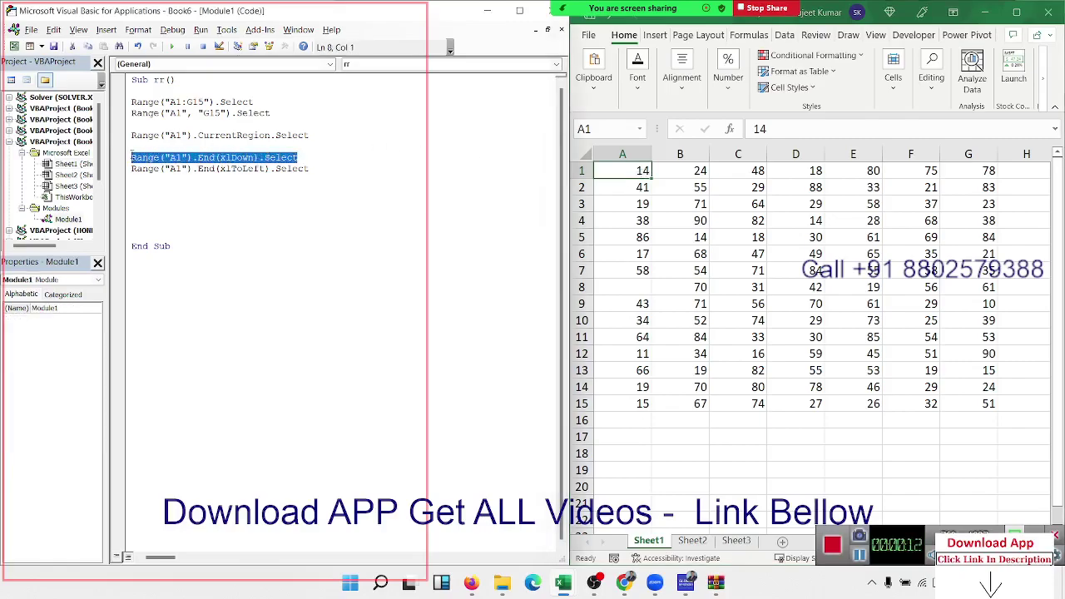
pyautogui.click(646, 318)
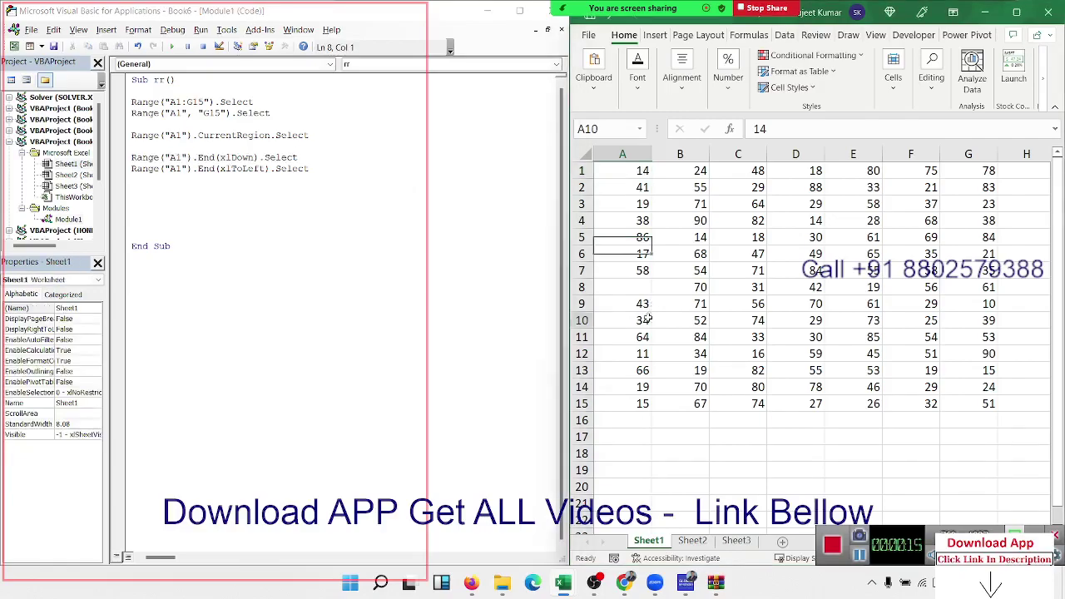
# - Add Range("A65000").End(xlUp).Select on line 12 of the macro
pyautogui.click(176, 200)
pyautogui.write('rang')
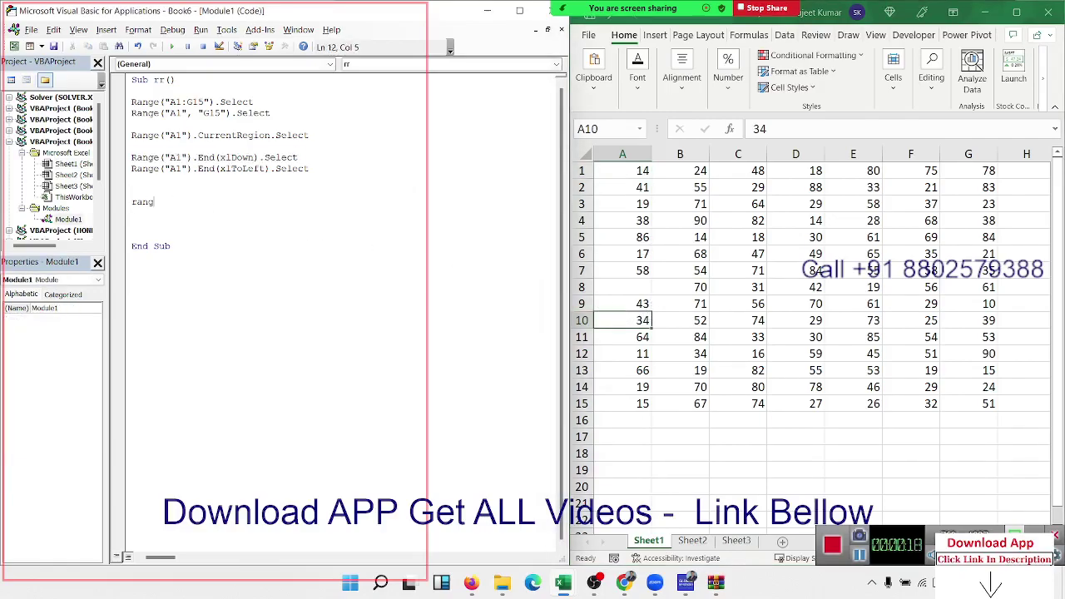
pyautogui.write('e("')
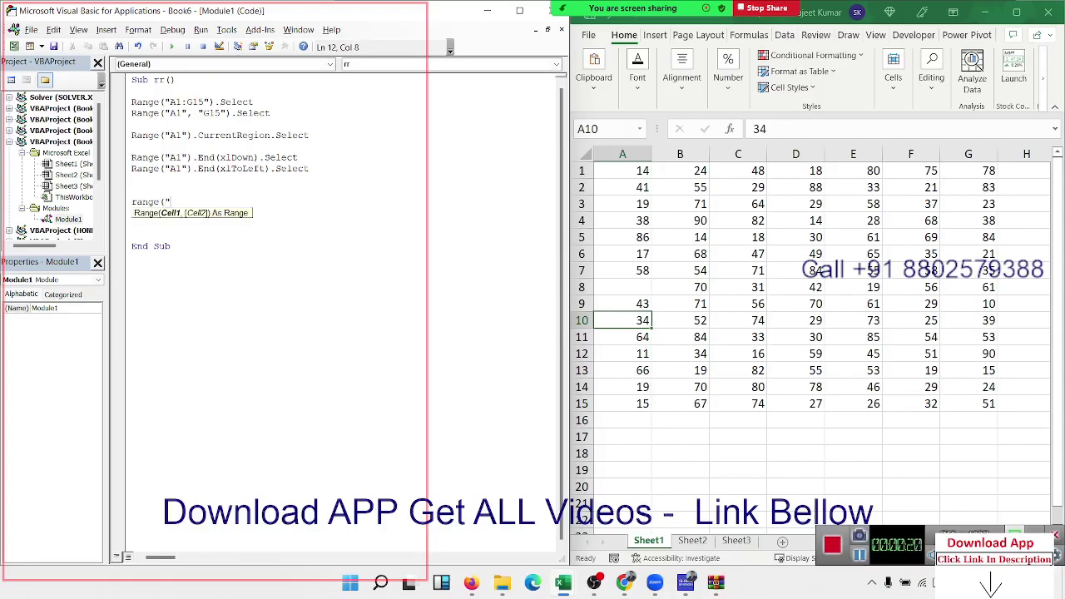
pyautogui.write('A65000')
pyautogui.write('")')
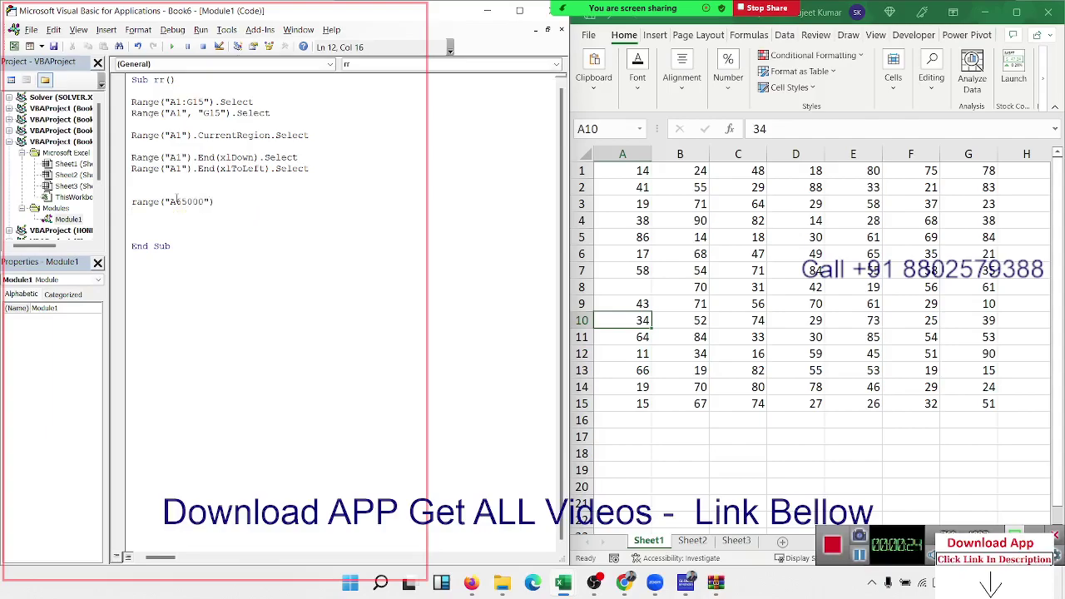
pyautogui.write('.')
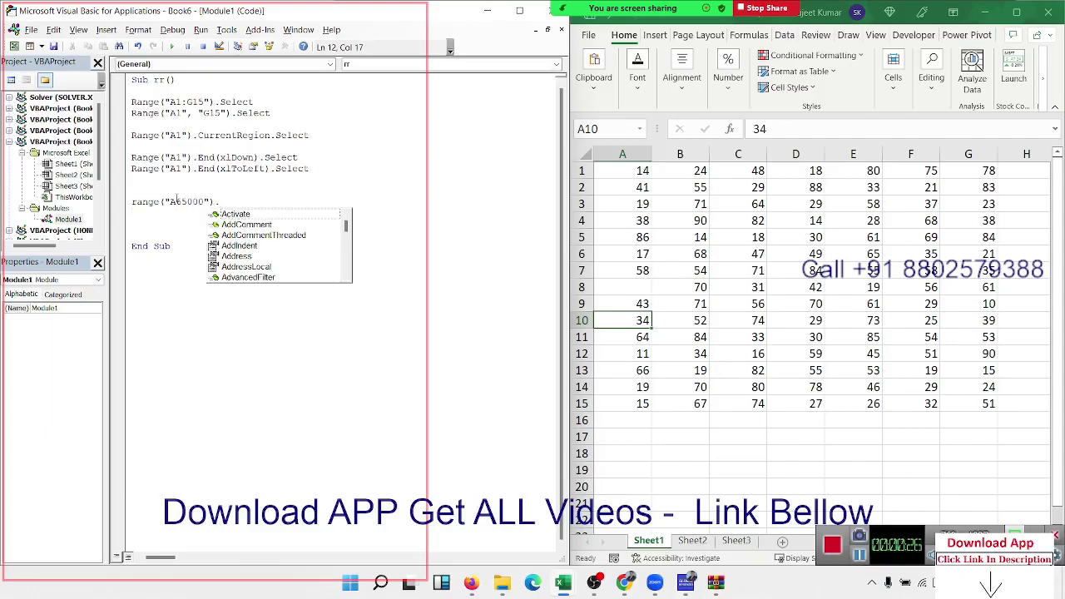
pyautogui.write('En')
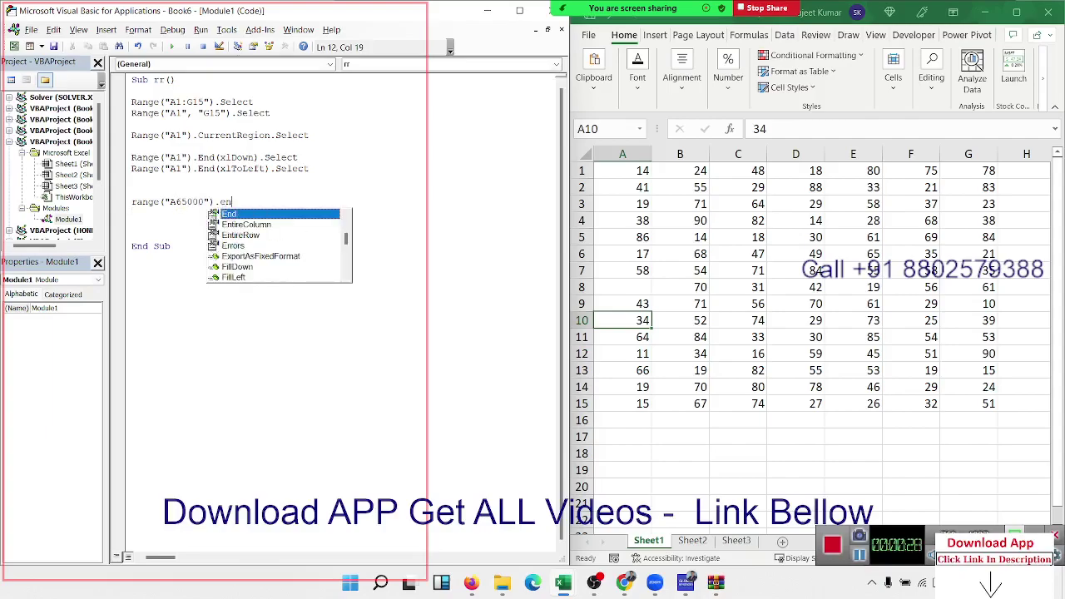
pyautogui.write('d(xl')
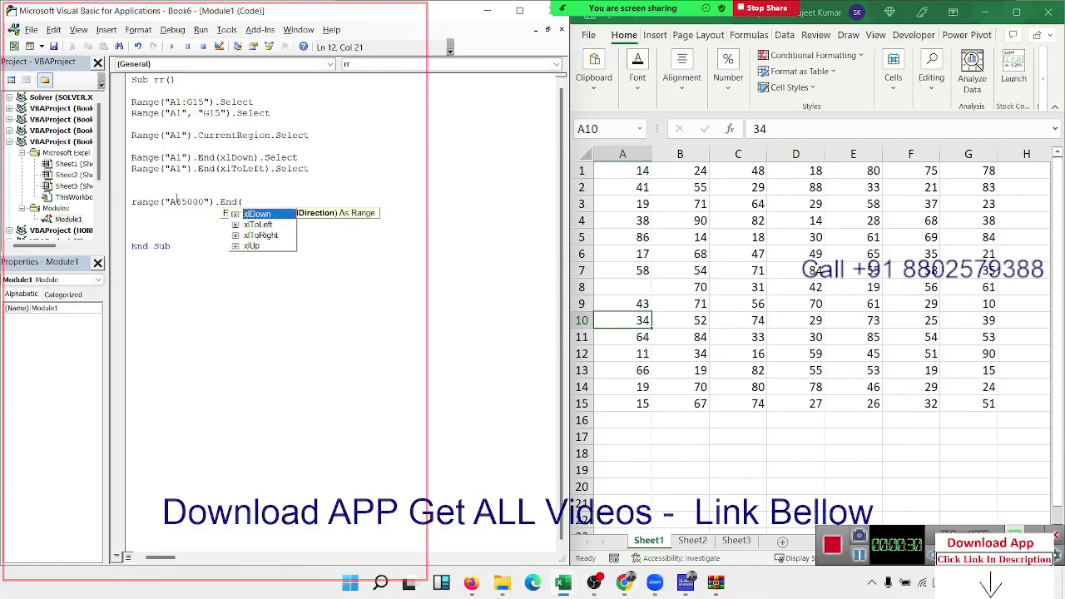
pyautogui.write('Up).')
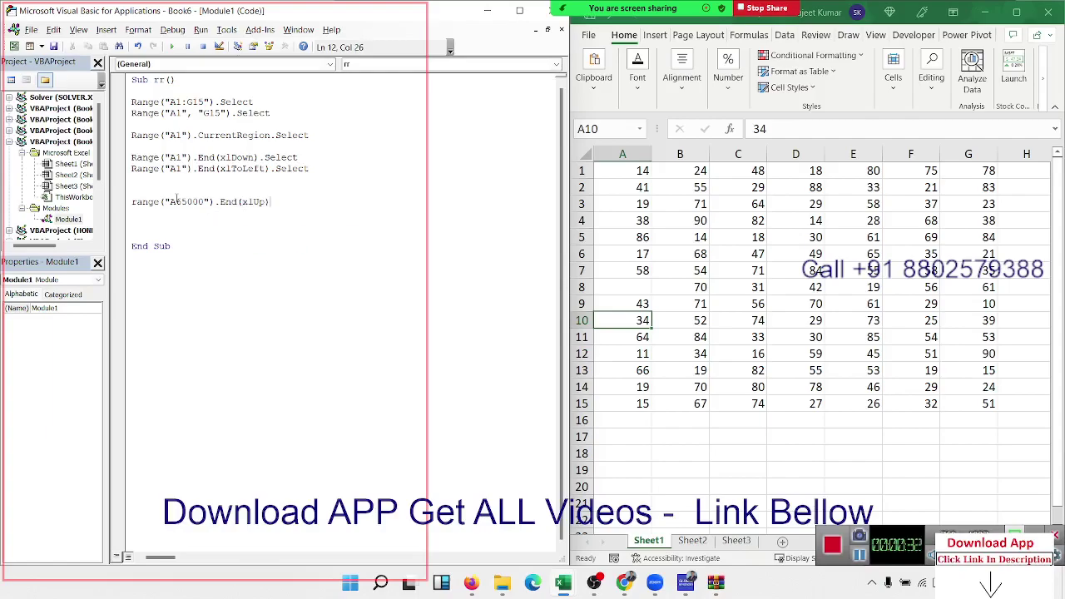
pyautogui.write('se')
pyautogui.press('Tab')
pyautogui.press('Return')
pyautogui.press('Return')
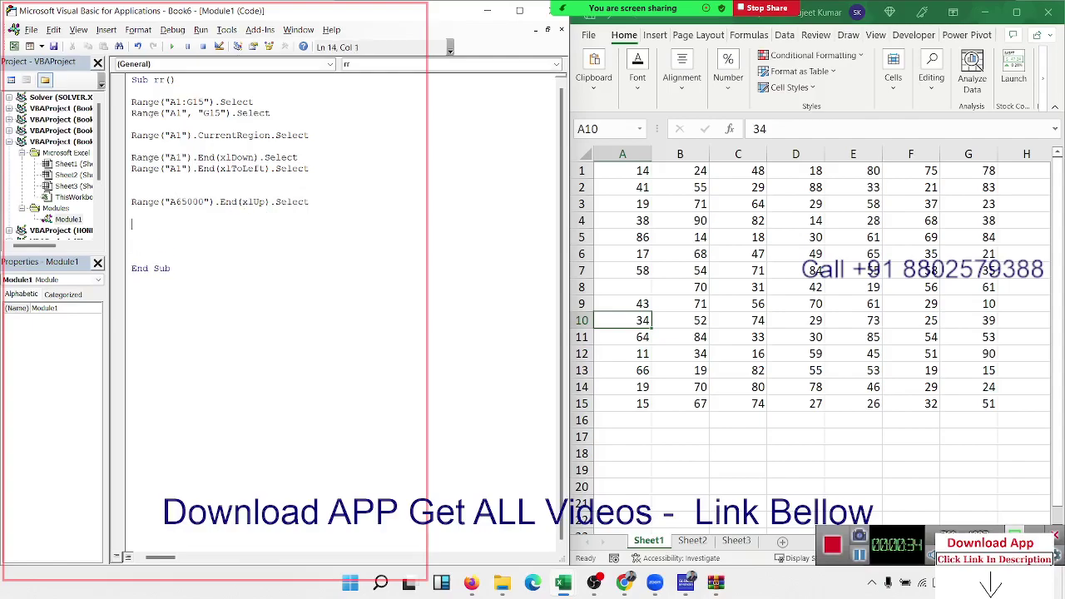
# - Jump to cell A65000 via the Name Box, then Ctrl+Up to column A's last filled cell
pyautogui.click(612, 129)
pyautogui.write('ange("A6500')
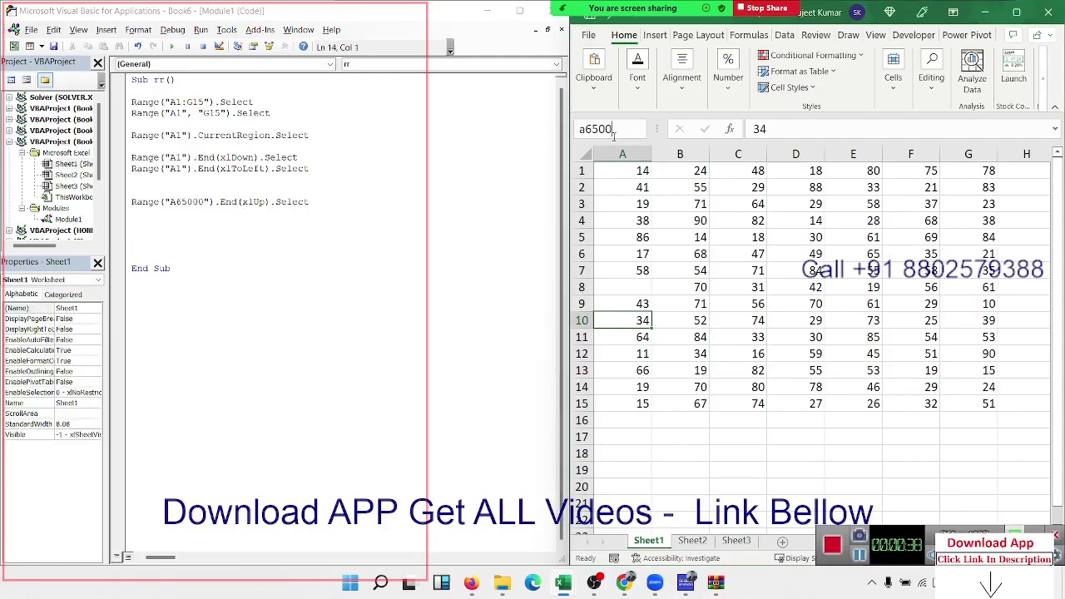
pyautogui.write('0')
pyautogui.press('Escape')
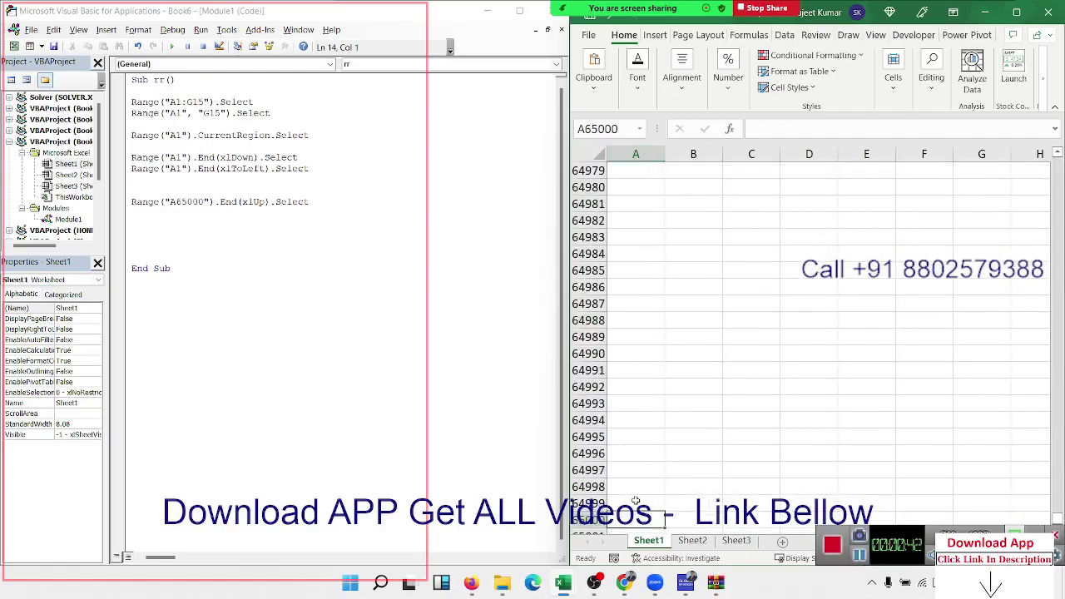
pyautogui.hotkey('ctrl', 'Up')
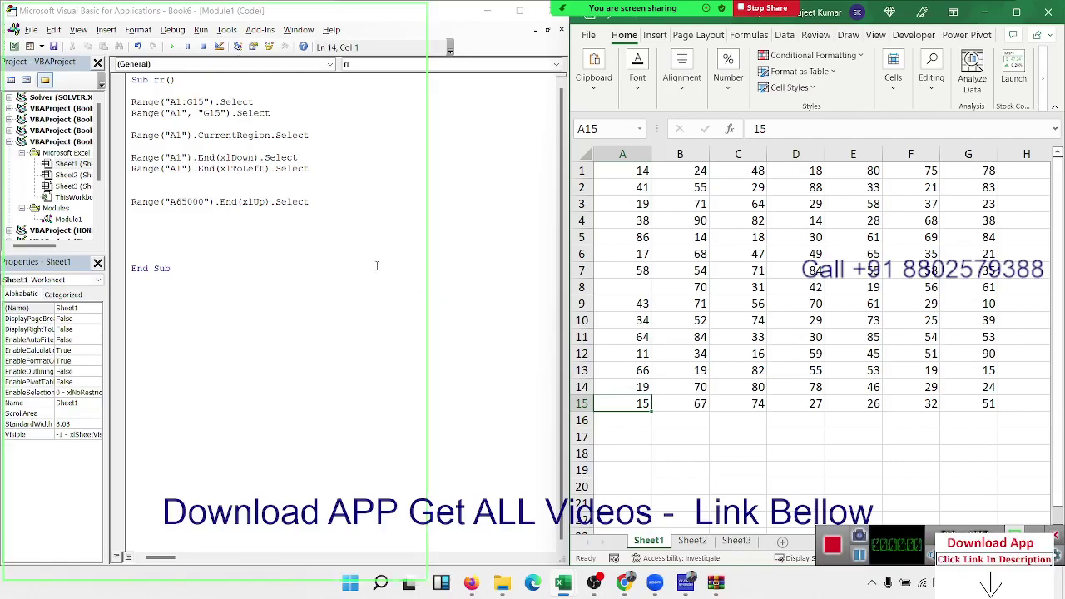
# - Enter 65 into the empty cell A8
pyautogui.click(311, 223)
pyautogui.click(290, 208)
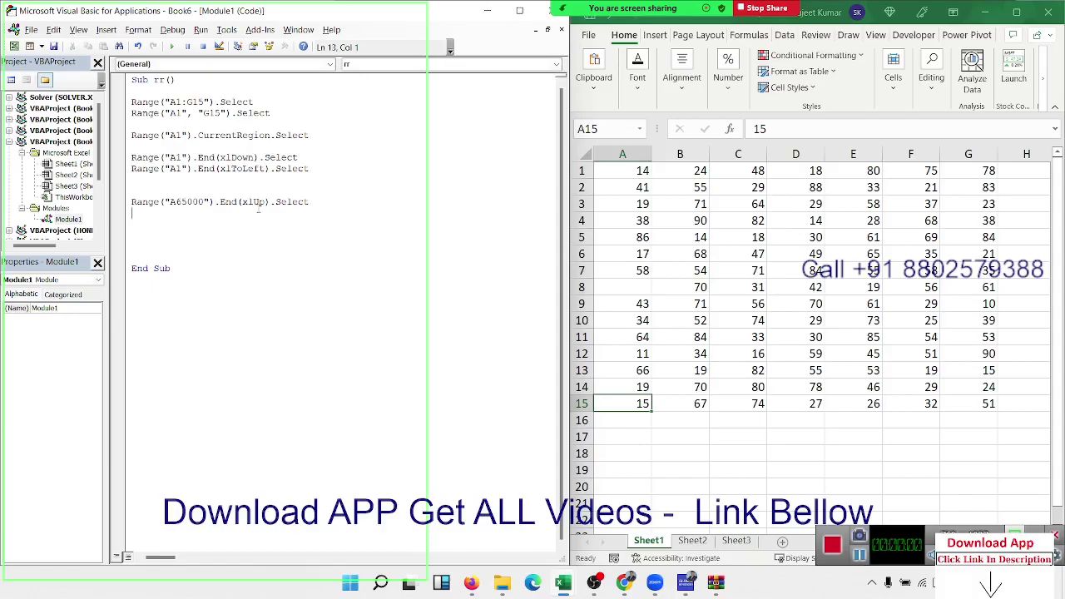
pyautogui.click(629, 287)
pyautogui.write('65')
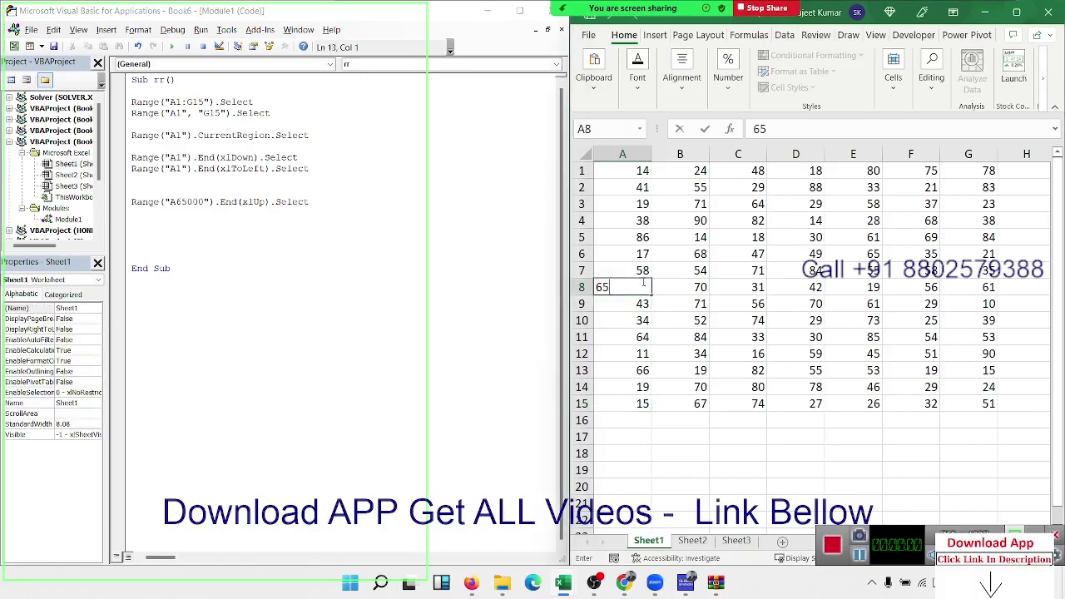
pyautogui.click(676, 339)
pyautogui.click(163, 231)
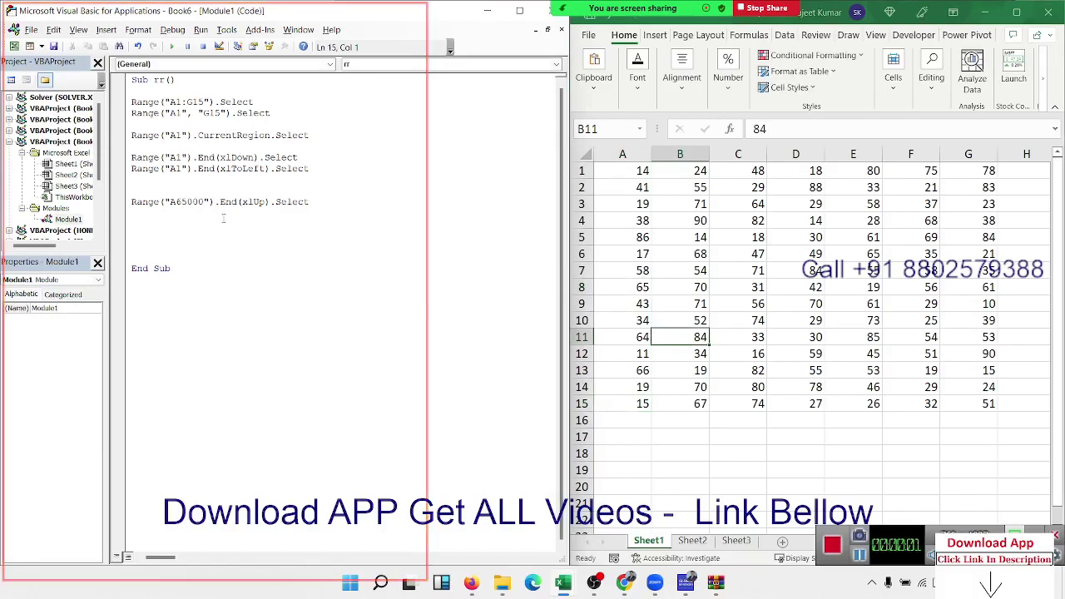
# - Select A1:G15 from A1 using Ctrl+Shift+Right and Ctrl+Shift+Down
pyautogui.click(640, 175)
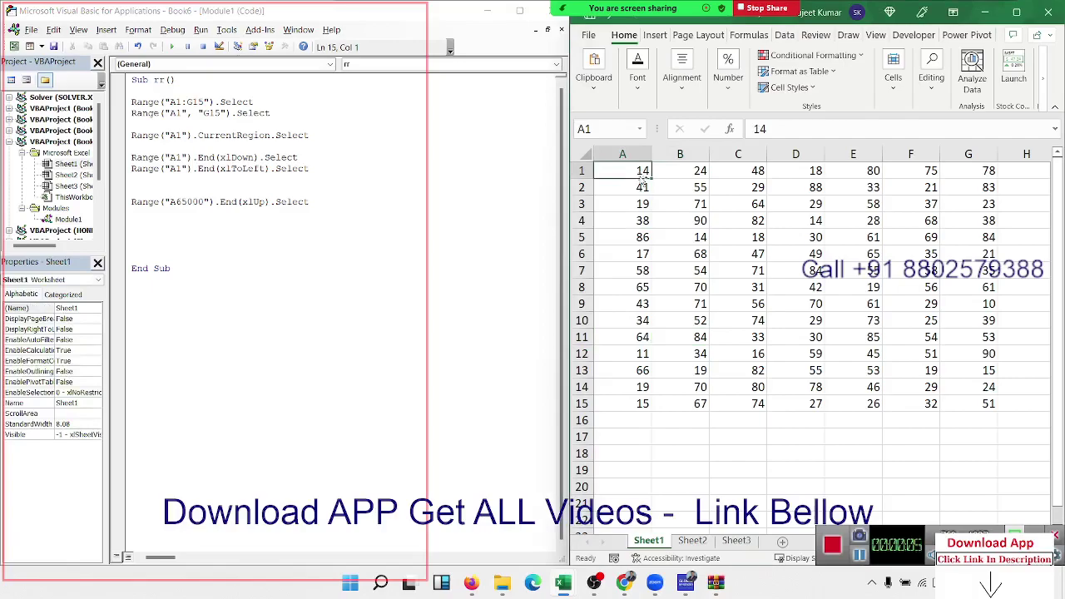
pyautogui.hotkey('ctrl', 'shift', 'Right')
pyautogui.hotkey('ctrl', 'shift', 'Down')
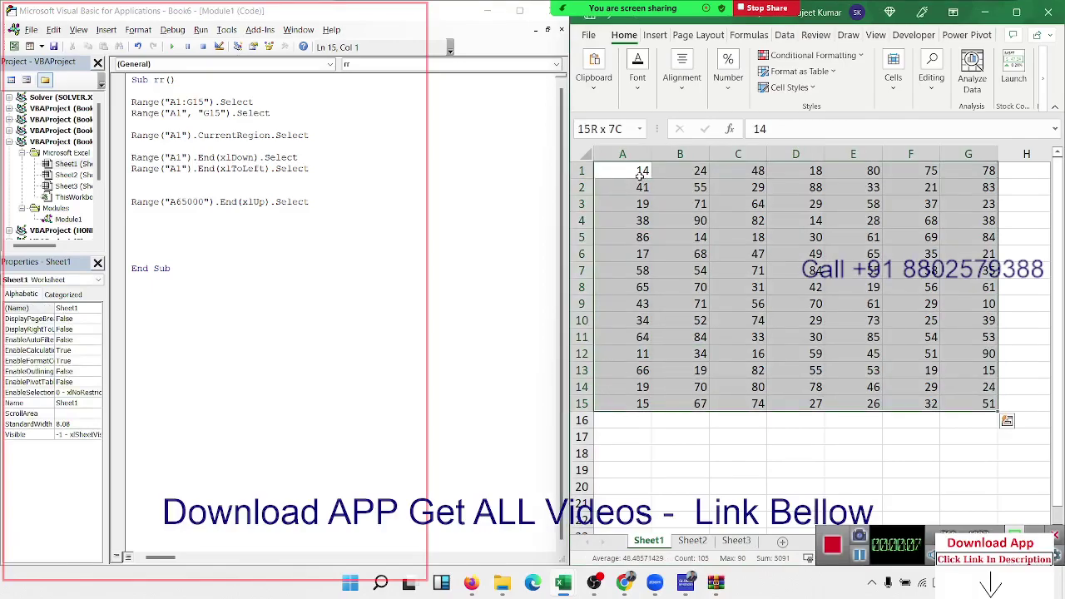
pyautogui.click(157, 225)
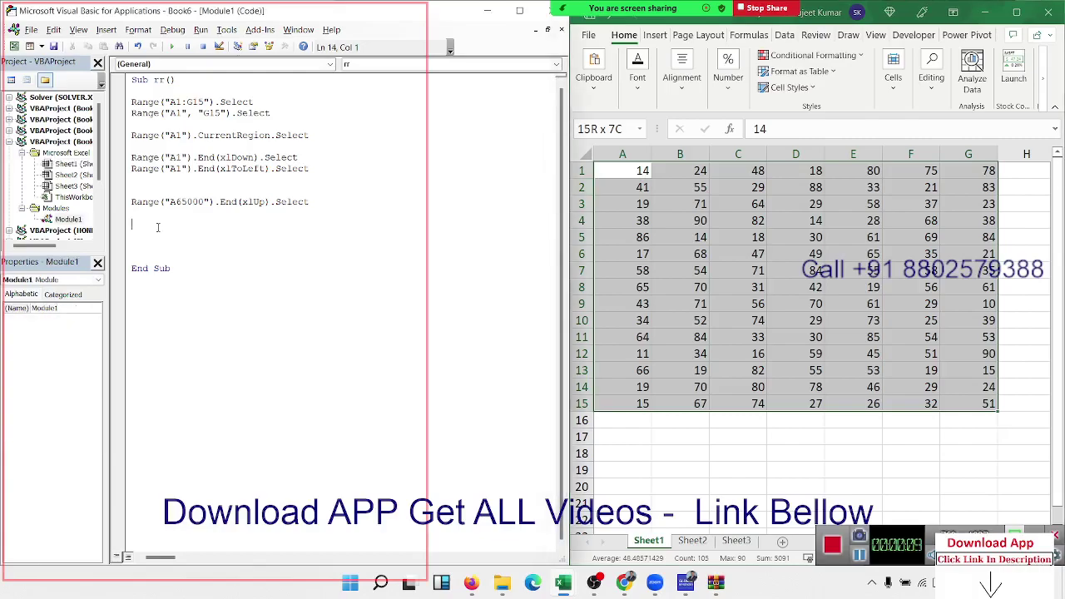
# - Add Range("A1", Range("A1").End(xlToLeft)).Select, picking xlToLeft and Select from IntelliSense
pyautogui.write('range')
pyautogui.write('("A1')
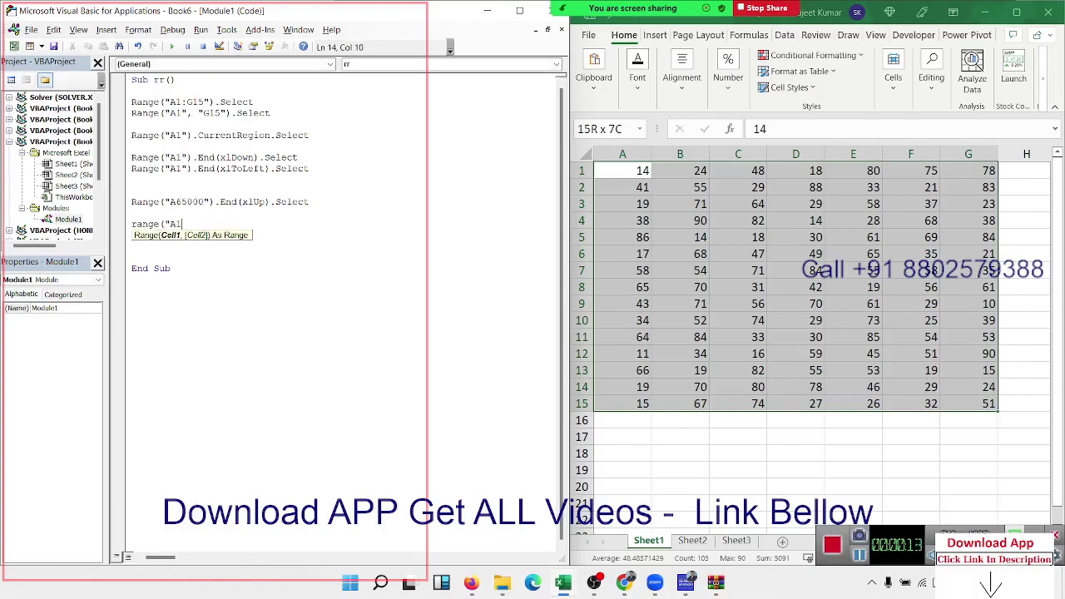
pyautogui.write('",r')
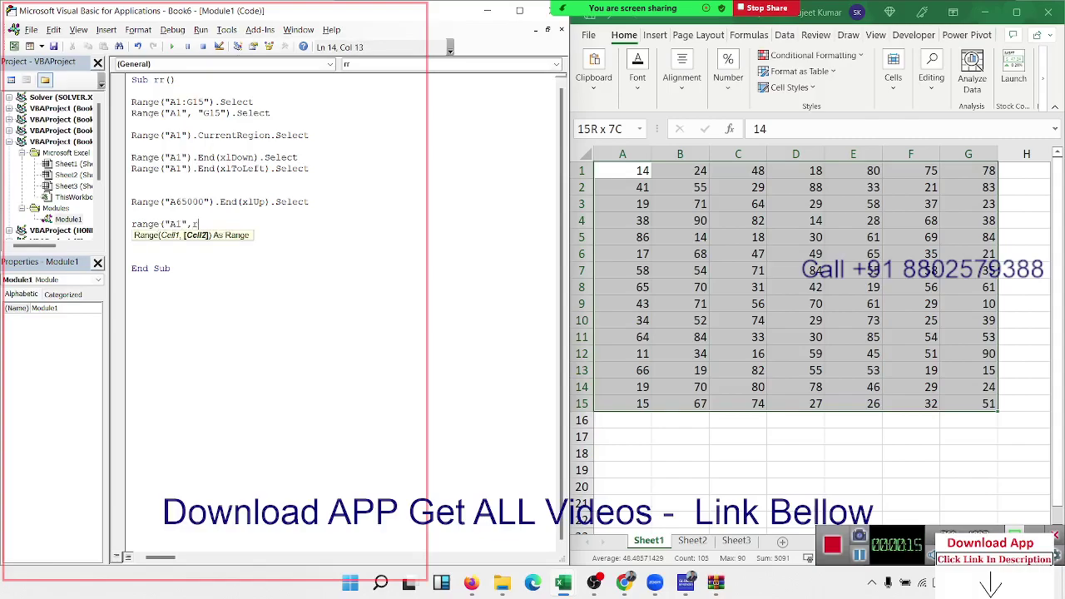
pyautogui.write('ange(')
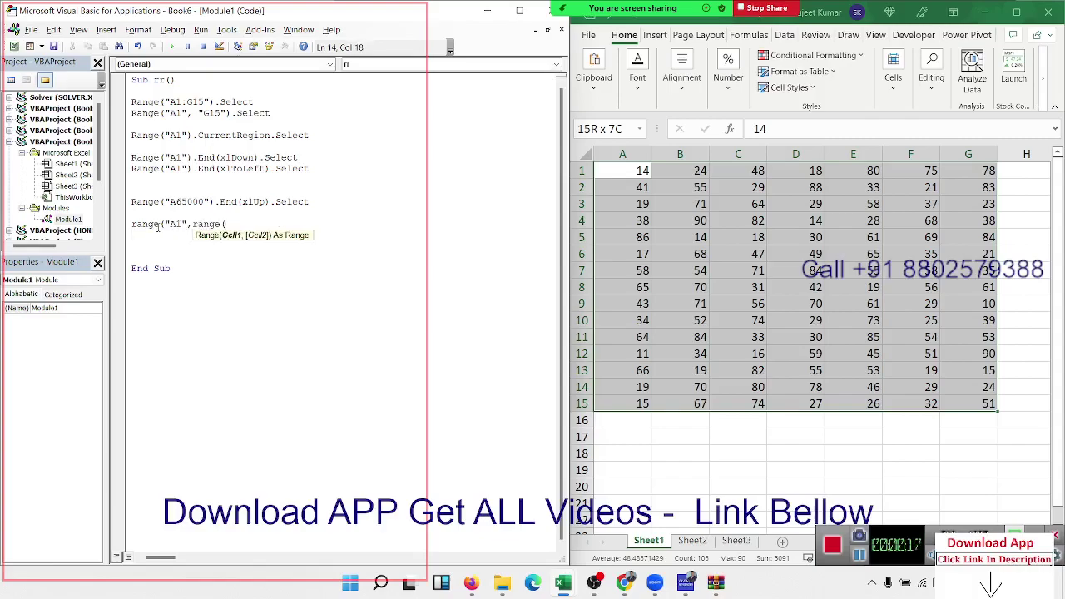
pyautogui.write('"A1"')
pyautogui.write(').End')
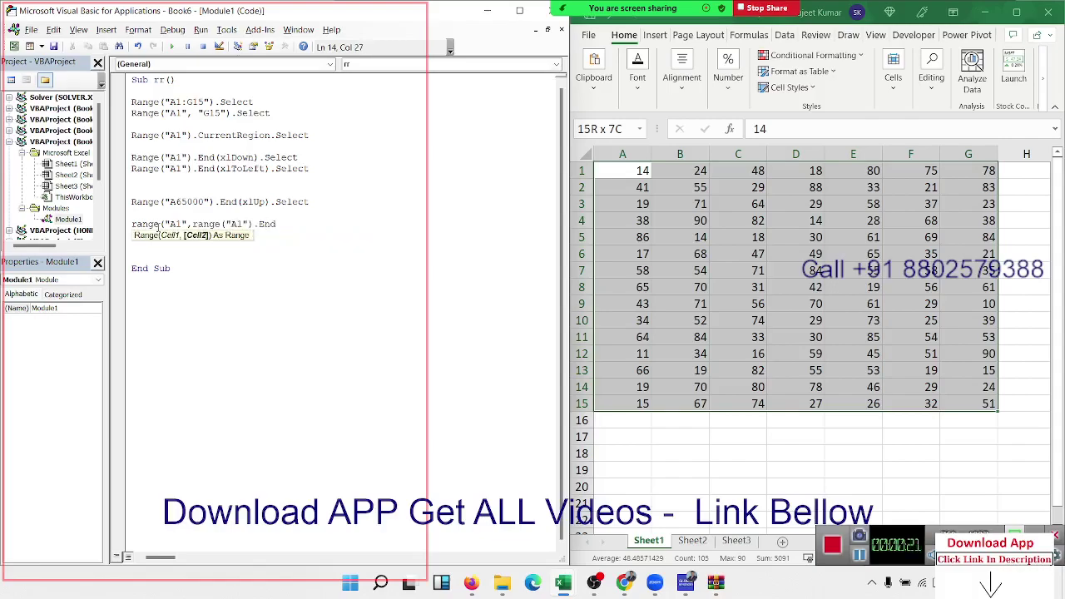
pyautogui.write('(')
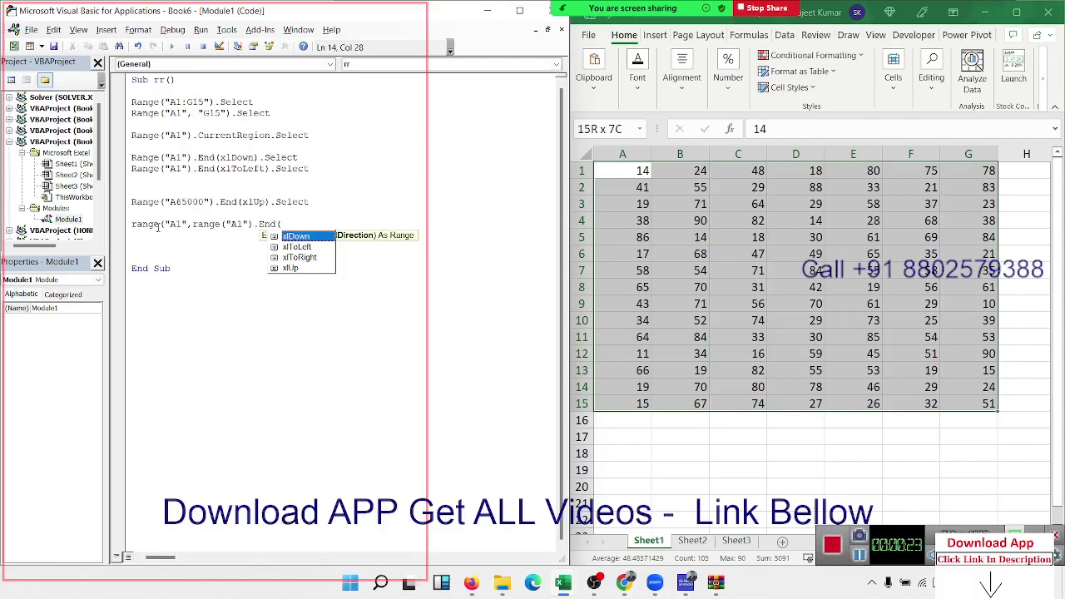
pyautogui.press('Down')
pyautogui.press('Tab')
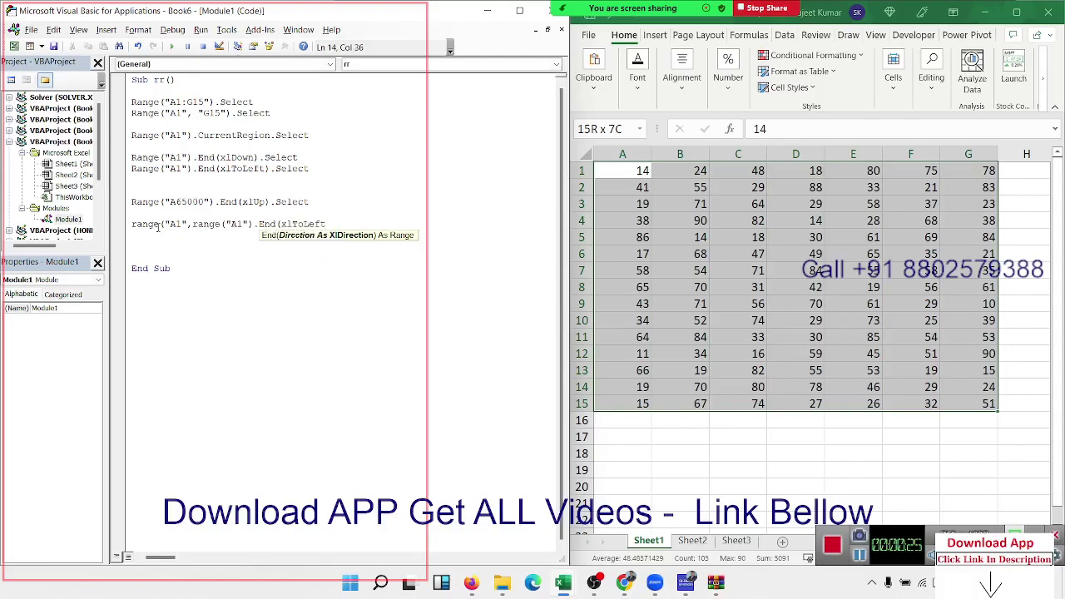
pyautogui.write(')')
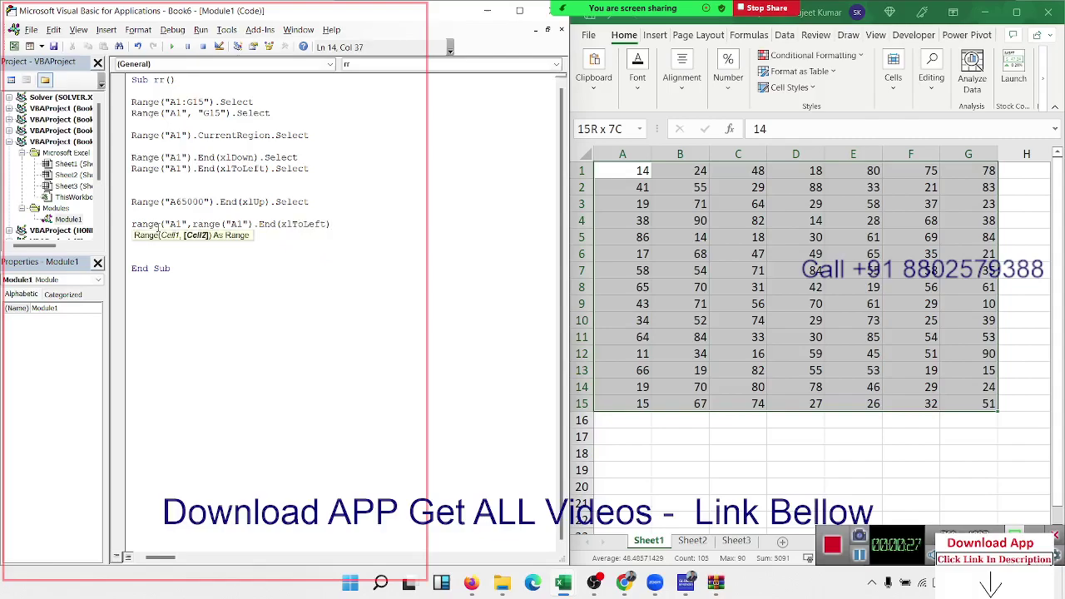
pyautogui.write(').')
pyautogui.write('Sel')
pyautogui.press('Tab')
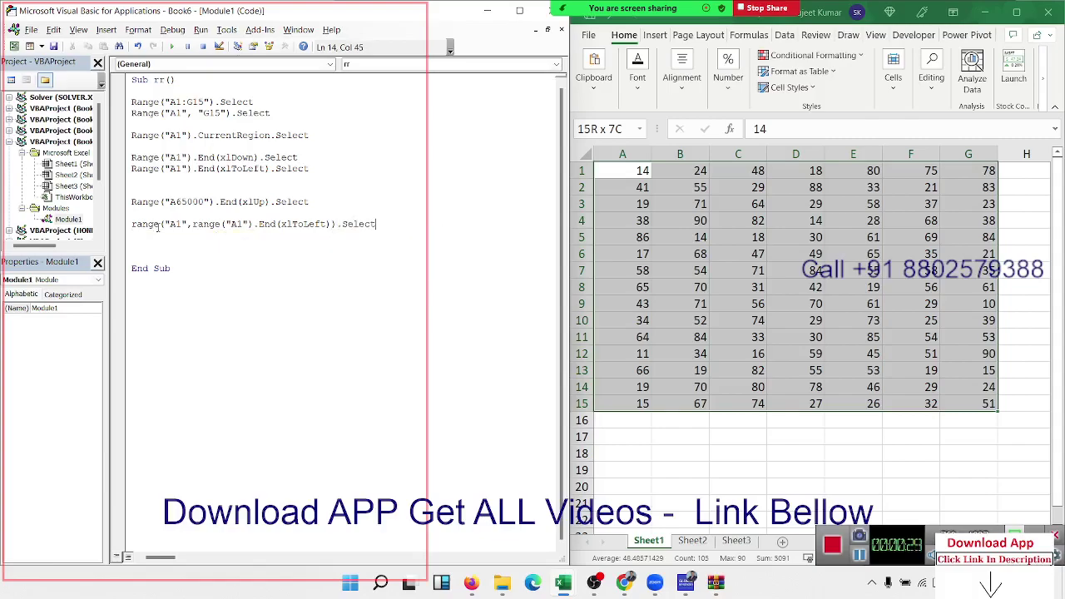
pyautogui.press('Return')
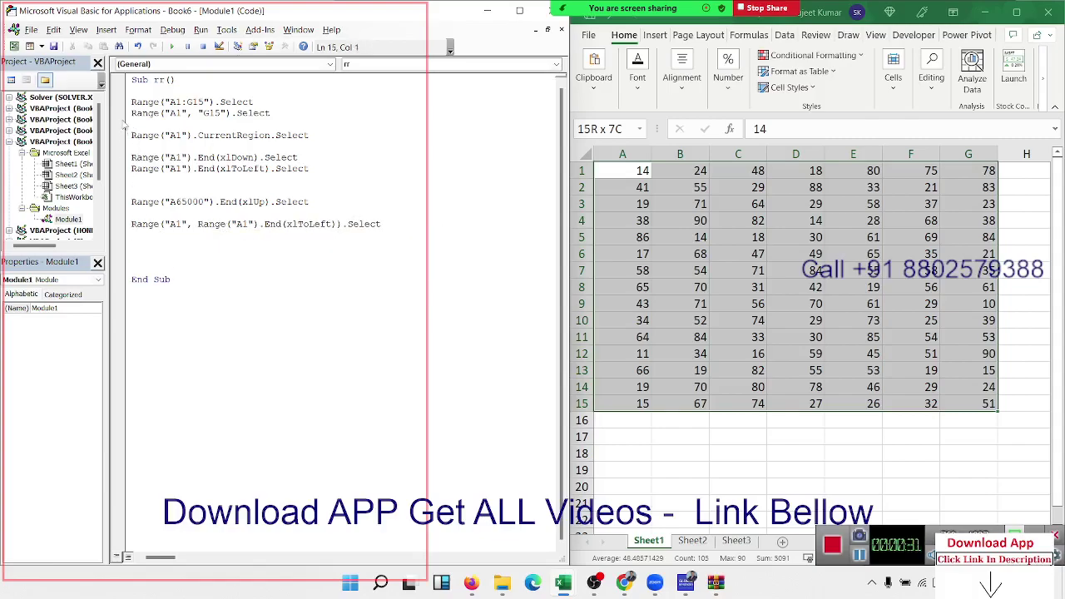
# - Set a breakpoint on Range("A1", "G15").Select and highlight its A1 and G15 arguments
pyautogui.click(122, 116)
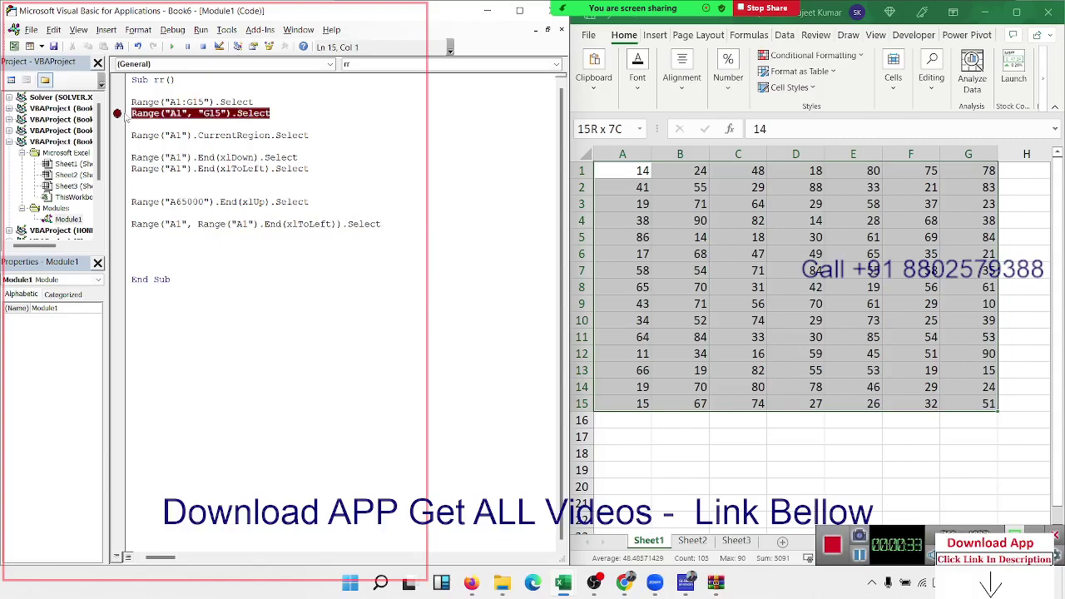
pyautogui.doubleClick(175, 113)
pyautogui.doubleClick(211, 113)
pyautogui.click(198, 224)
# - Highlight the End(xlToLeft) code and the nested Range("A1").End(xlToLeft) argument, then return to the worksheet
pyautogui.moveTo(153, 157)
pyautogui.mouseDown()
pyautogui.moveTo(264, 158)
pyautogui.moveTo(241, 168)
pyautogui.mouseUp()
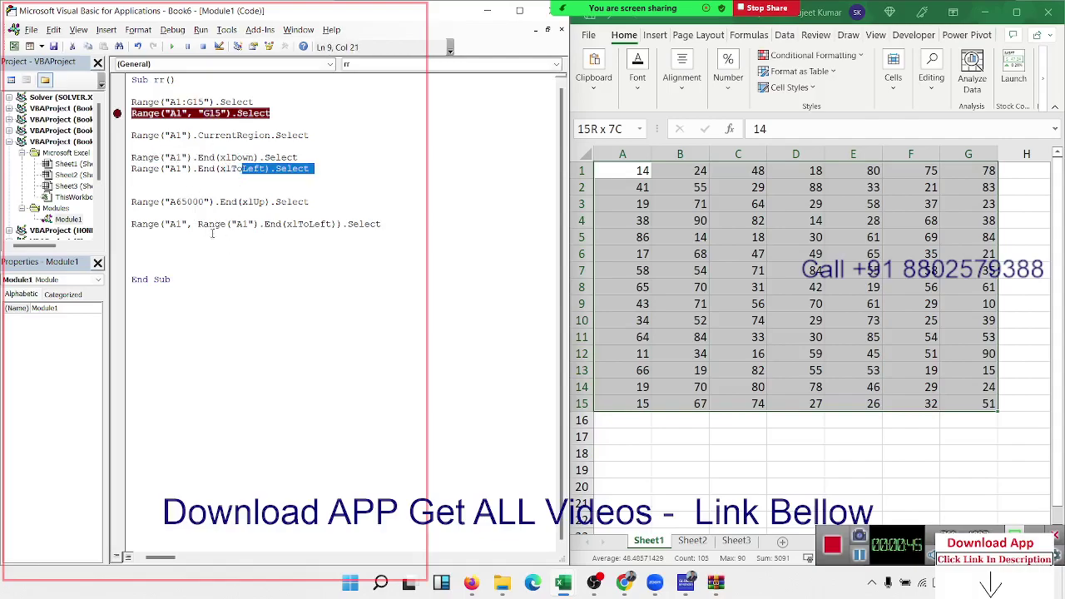
pyautogui.moveTo(198, 224); pyautogui.dragTo(337, 224)
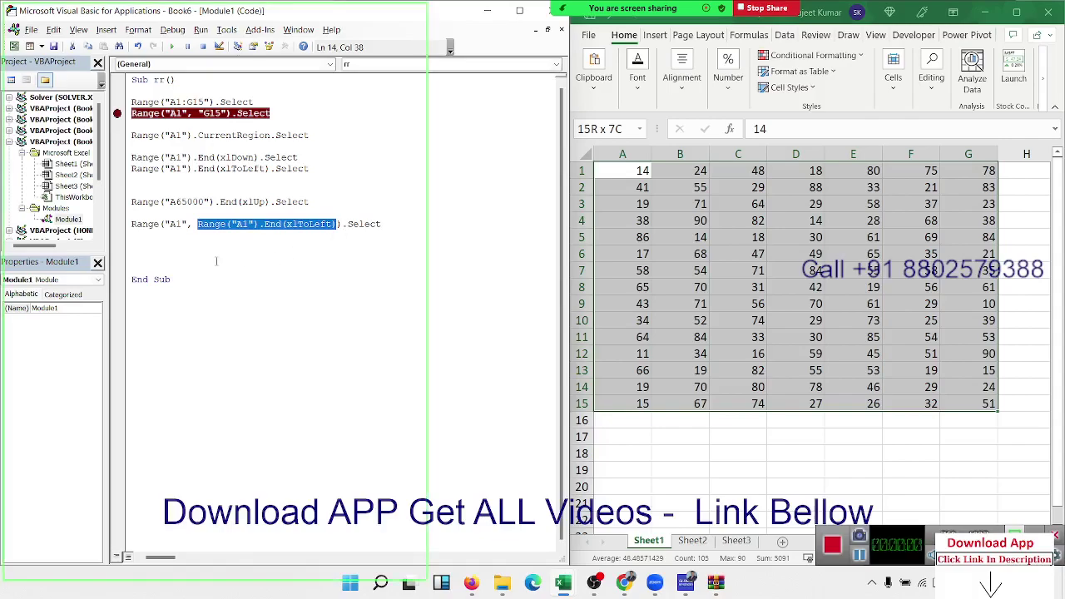
pyautogui.click(178, 244)
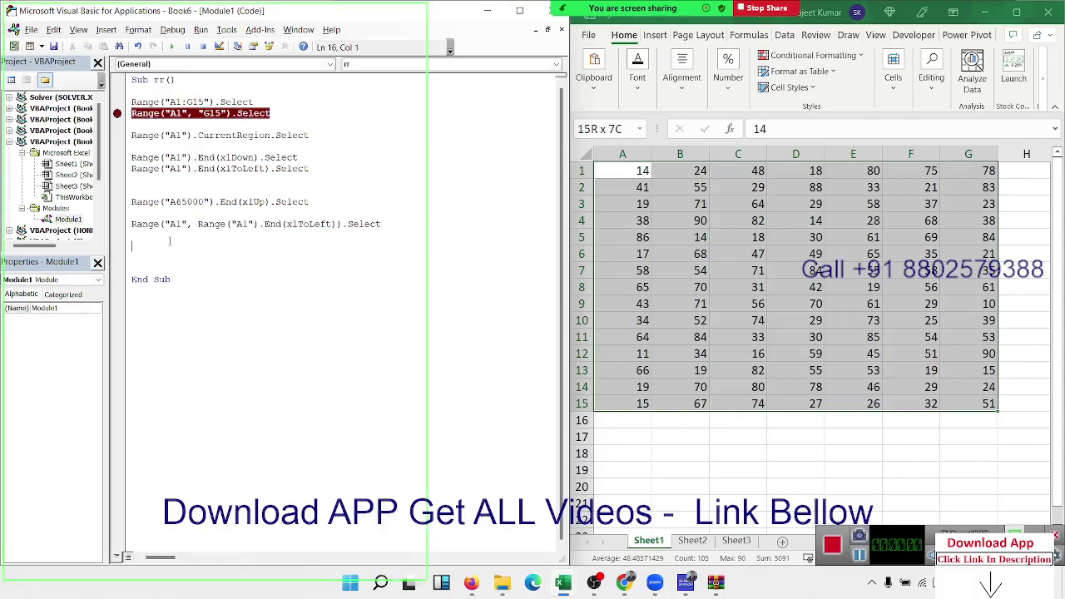
pyautogui.click(162, 237)
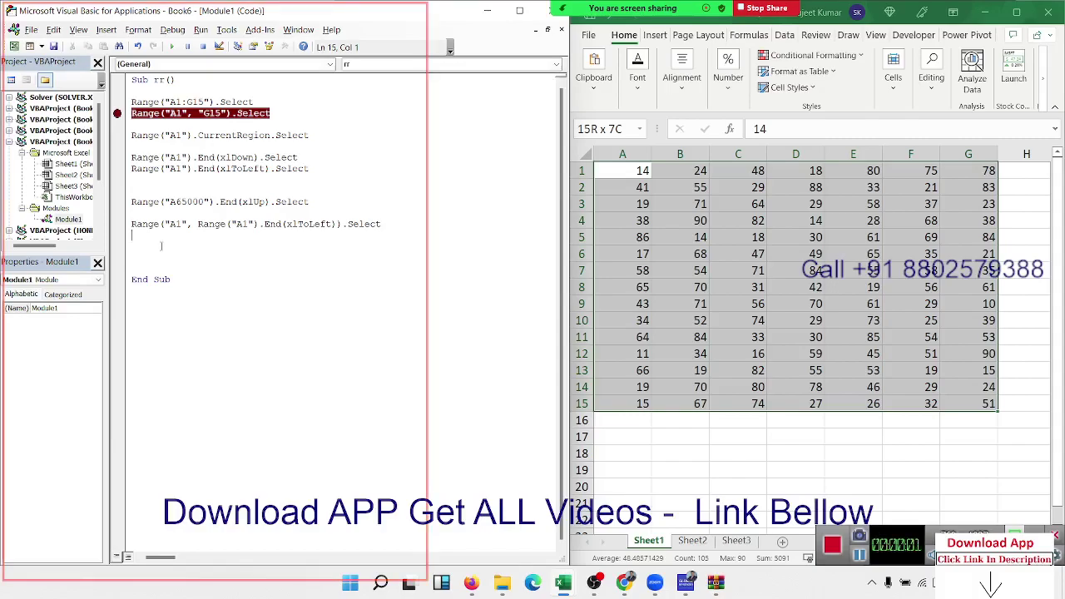
pyautogui.click(215, 224)
pyautogui.click(641, 170)
# - Add the statement Range(Selection, Selection.End(xlDown)).Select on a new line of the macro
pyautogui.hotkey('ctrl', 'shift', 'Right')
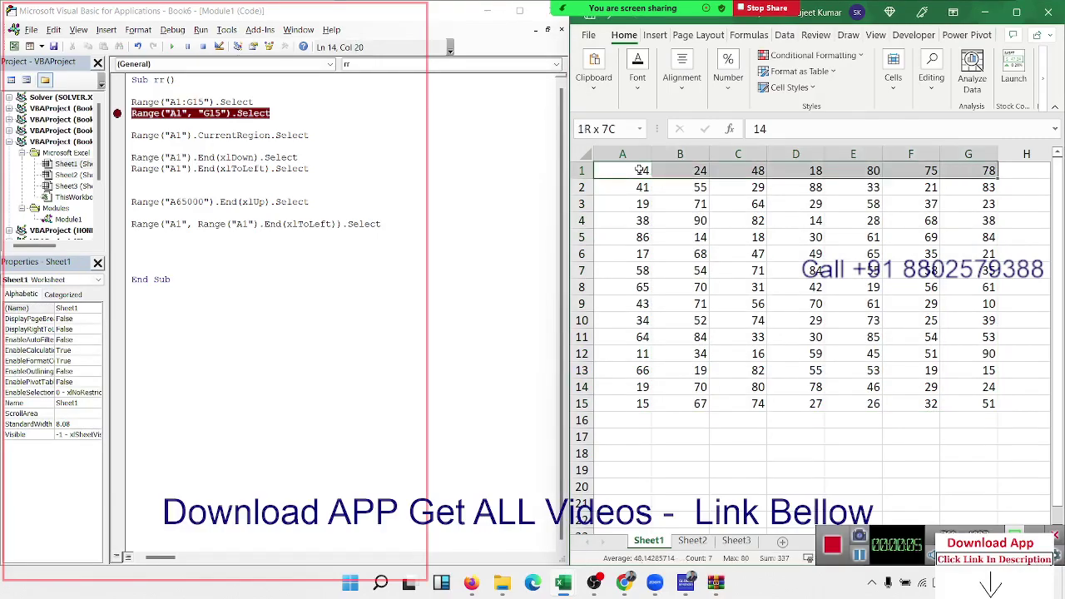
pyautogui.click(143, 238)
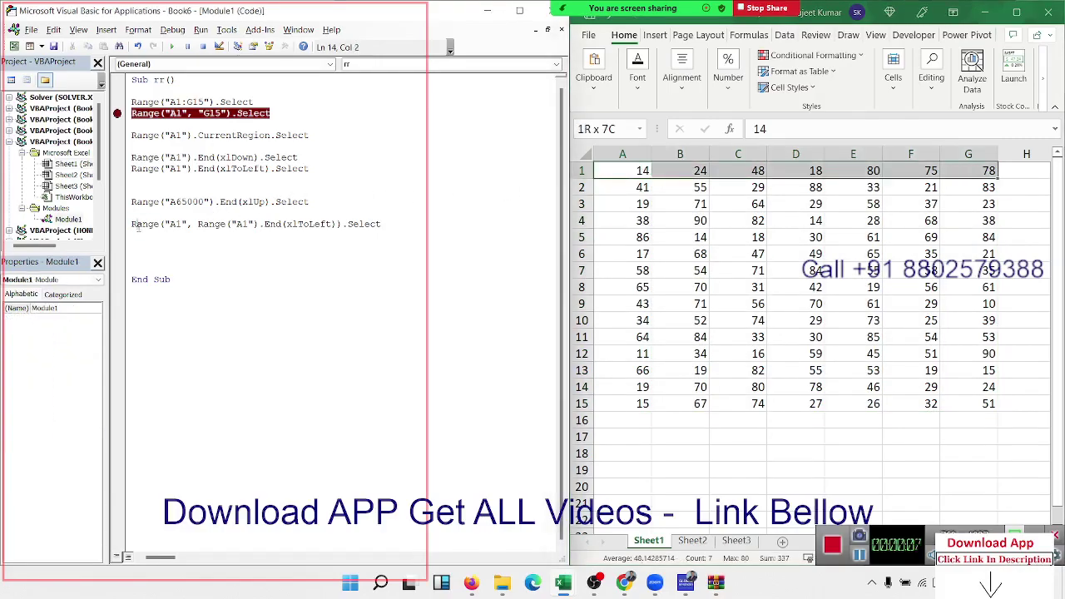
pyautogui.write('range')
pyautogui.write('(se')
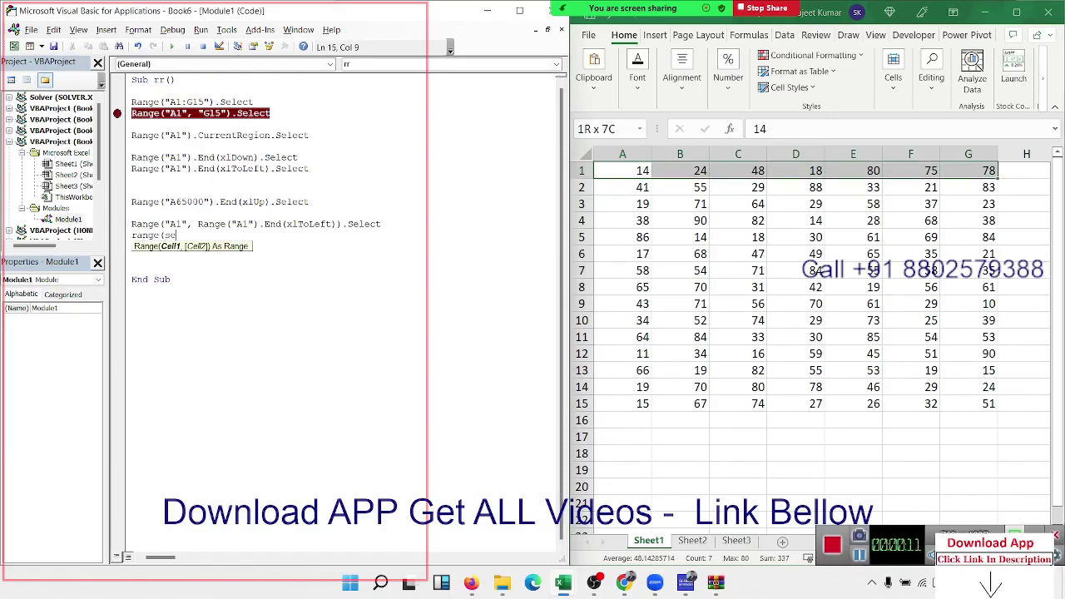
pyautogui.write('lection')
pyautogui.write(',')
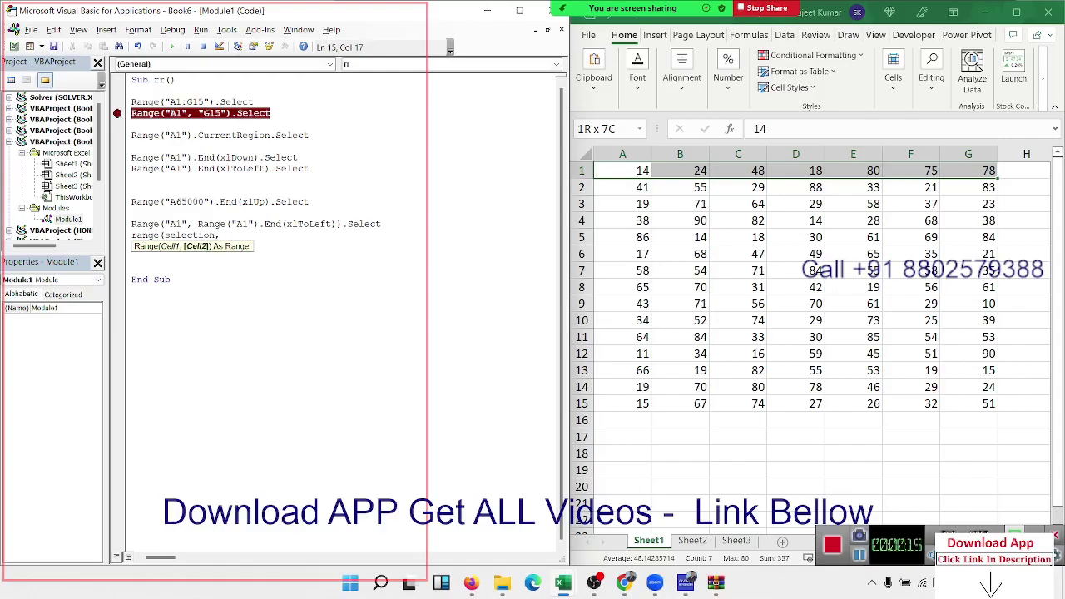
pyautogui.write('selectio')
pyautogui.write('n.end')
pyautogui.write('(xldow')
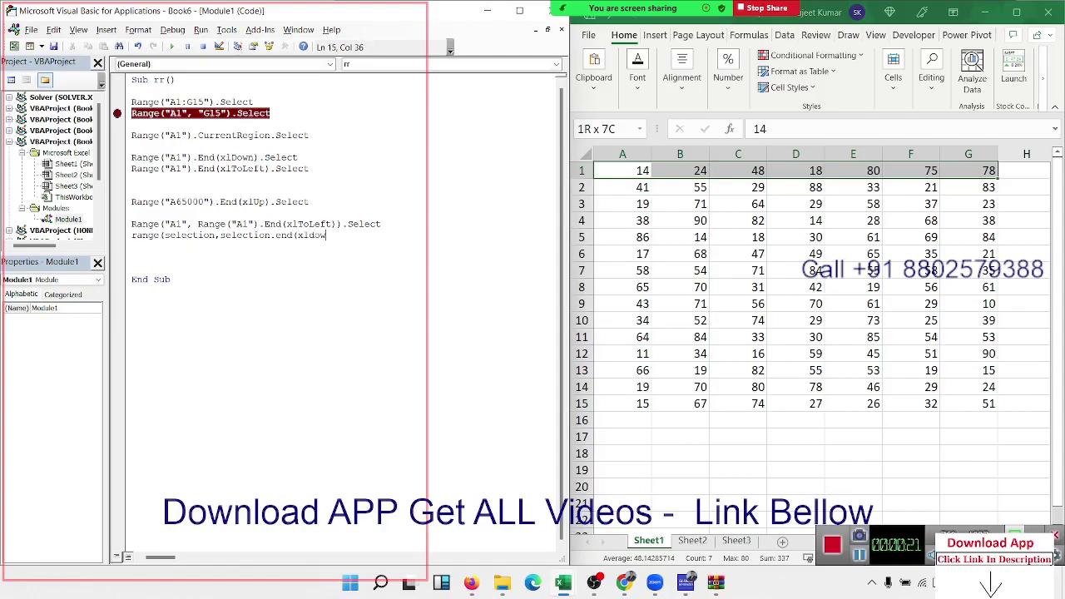
pyautogui.write('n)')
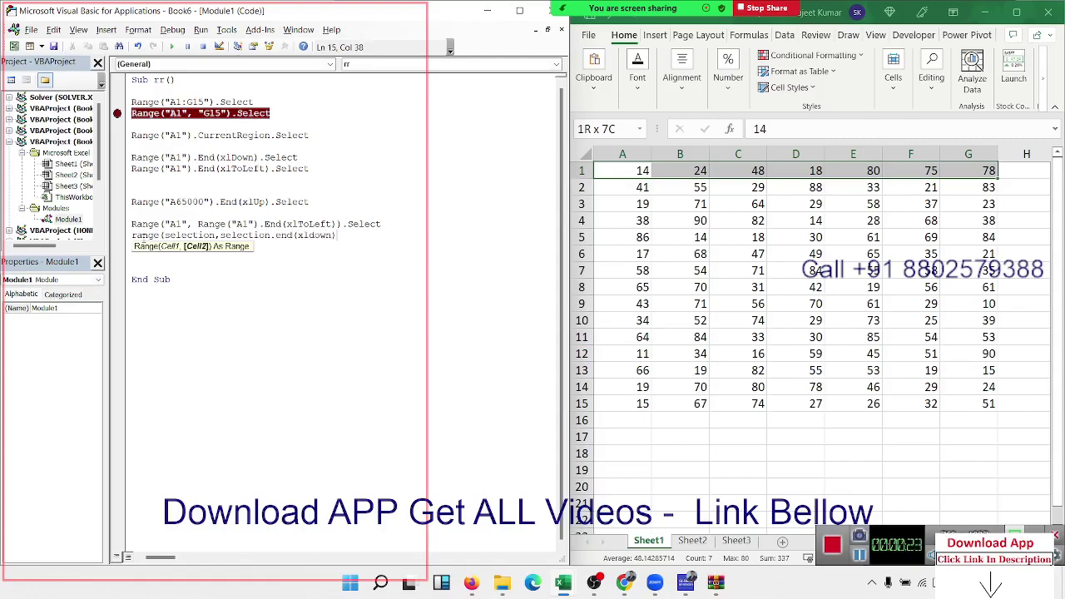
pyautogui.write(').se')
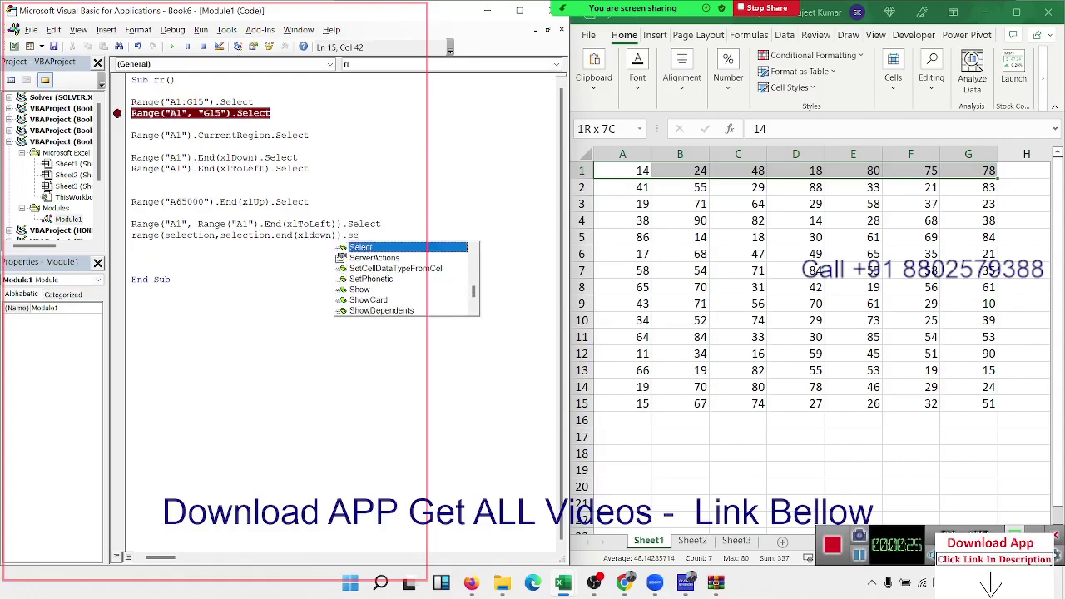
pyautogui.press('Escape')
pyautogui.write('lect')
pyautogui.press('Return')
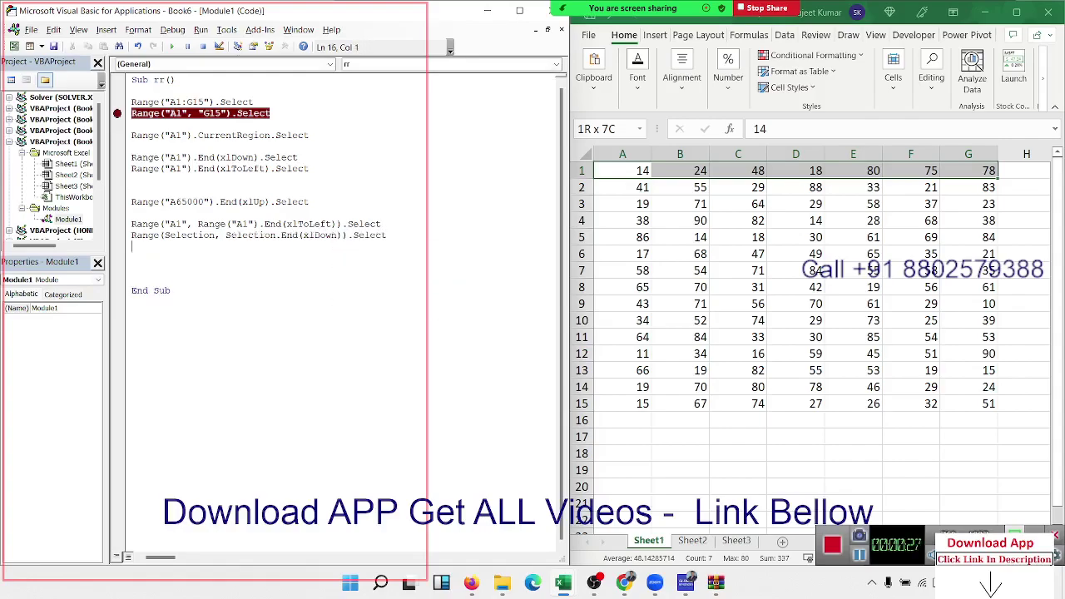
pyautogui.press('Return')
# - In the worksheet, select A1 and extend the selection to A1:G15 with Ctrl+Shift+Right and Ctrl+Shift+Down
pyautogui.moveTo(123, 224); pyautogui.dragTo(122, 236)
pyautogui.click(640, 202)
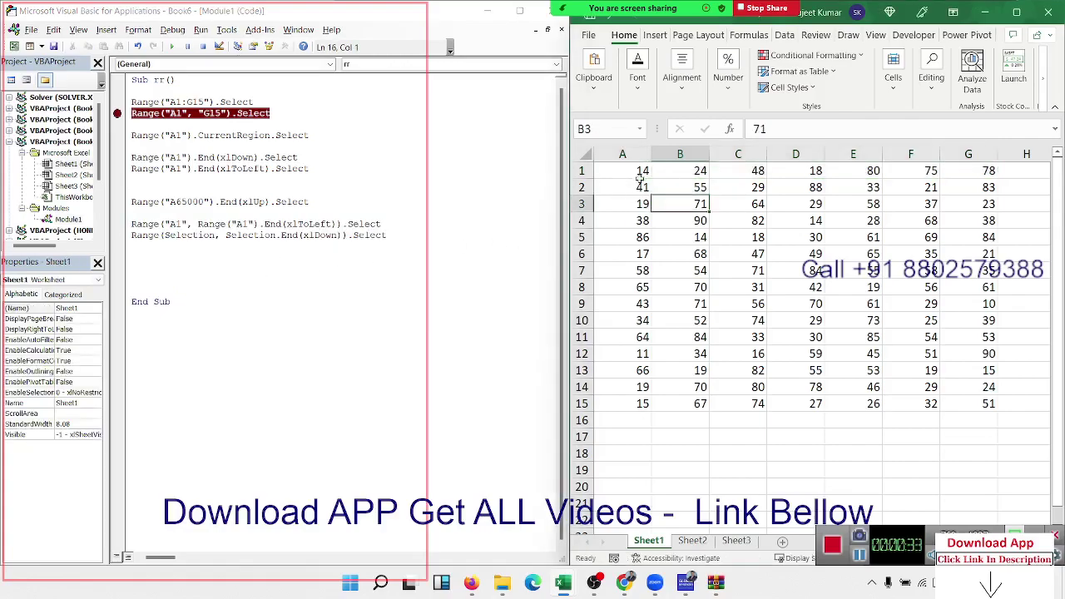
pyautogui.click(632, 171)
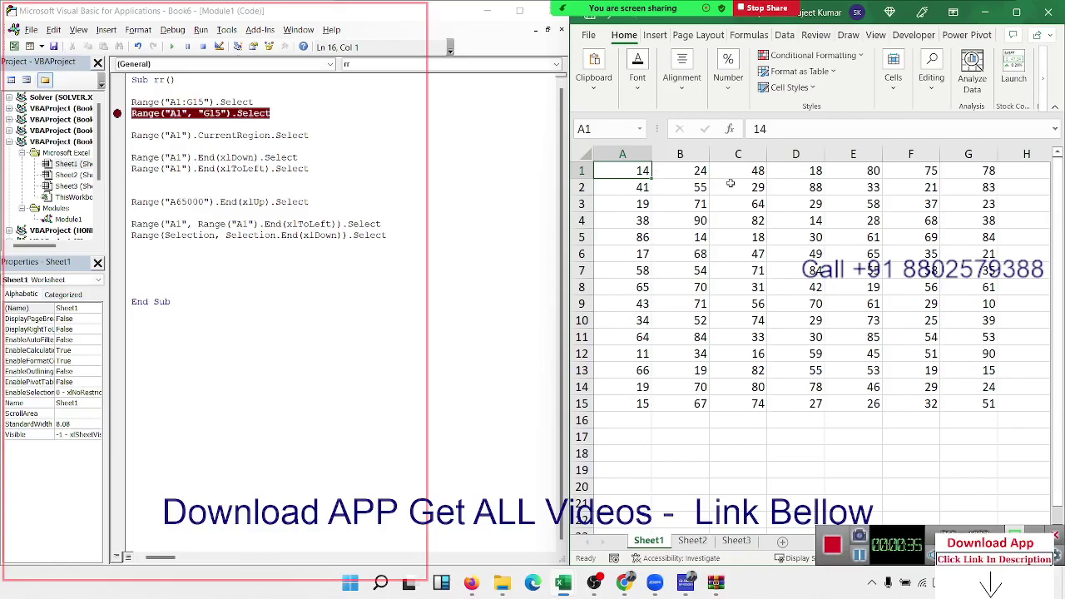
pyautogui.hotkey('ctrl', 'shift', 'Right')
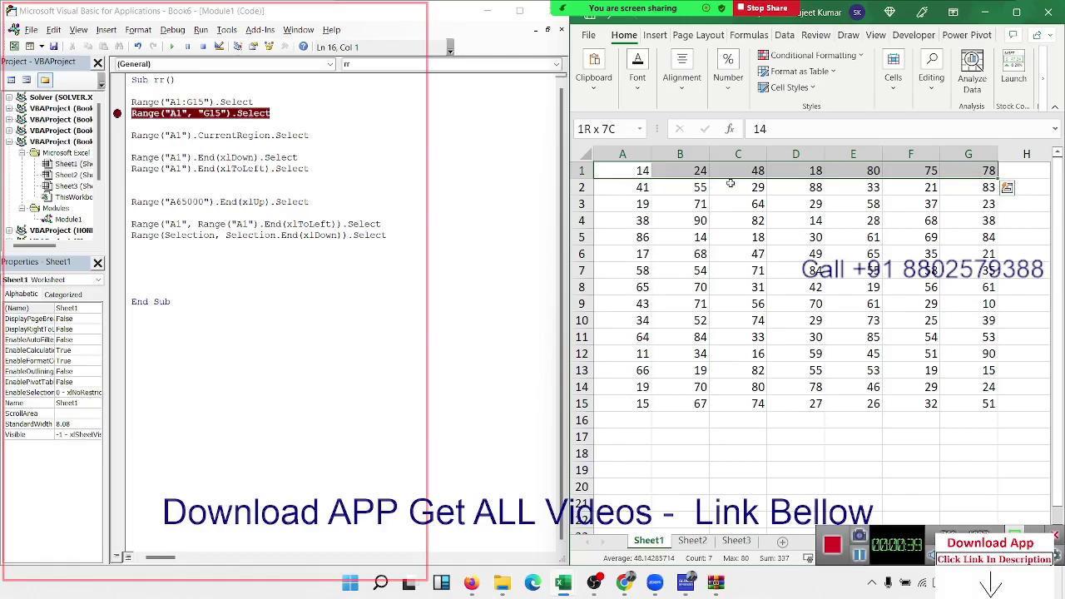
pyautogui.hotkey('ctrl', 'shift', 'Down')
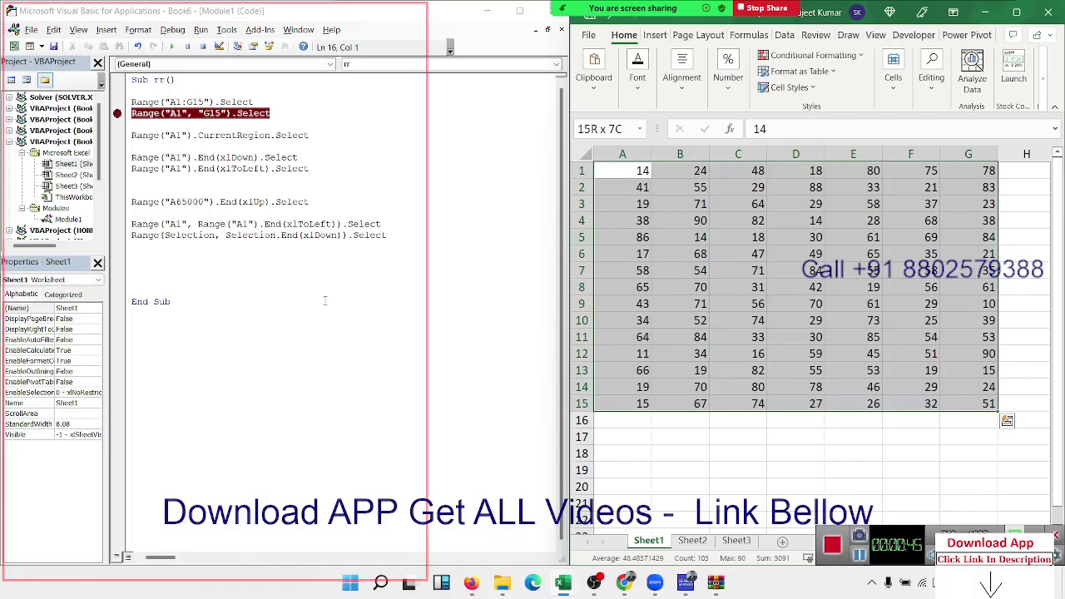
pyautogui.click(221, 277)
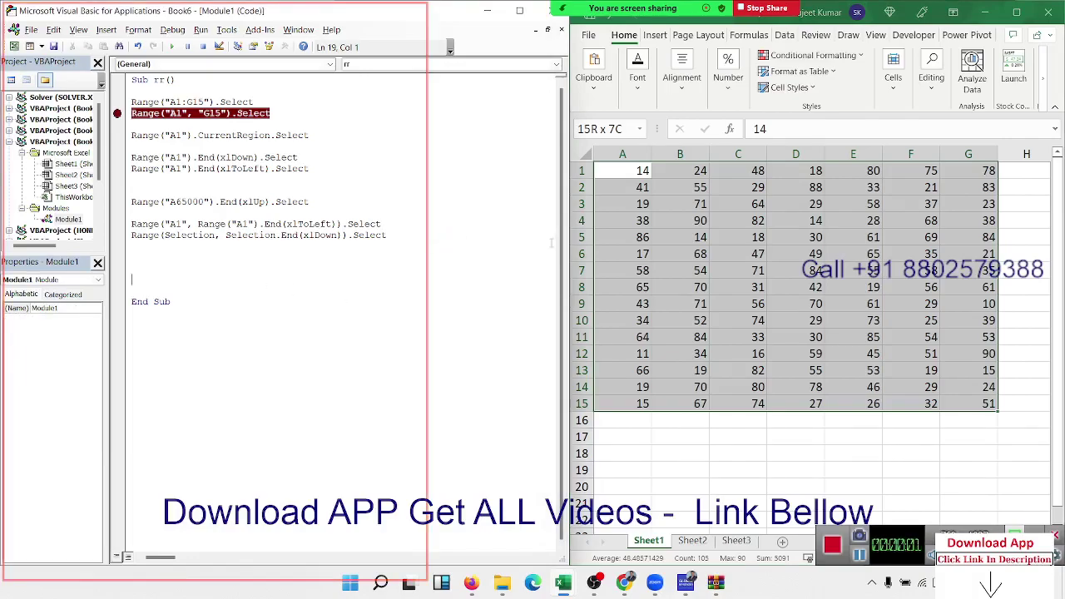
# - Add r = Range("A65000").End(xlUp).Row to capture the last used row
pyautogui.click(643, 235)
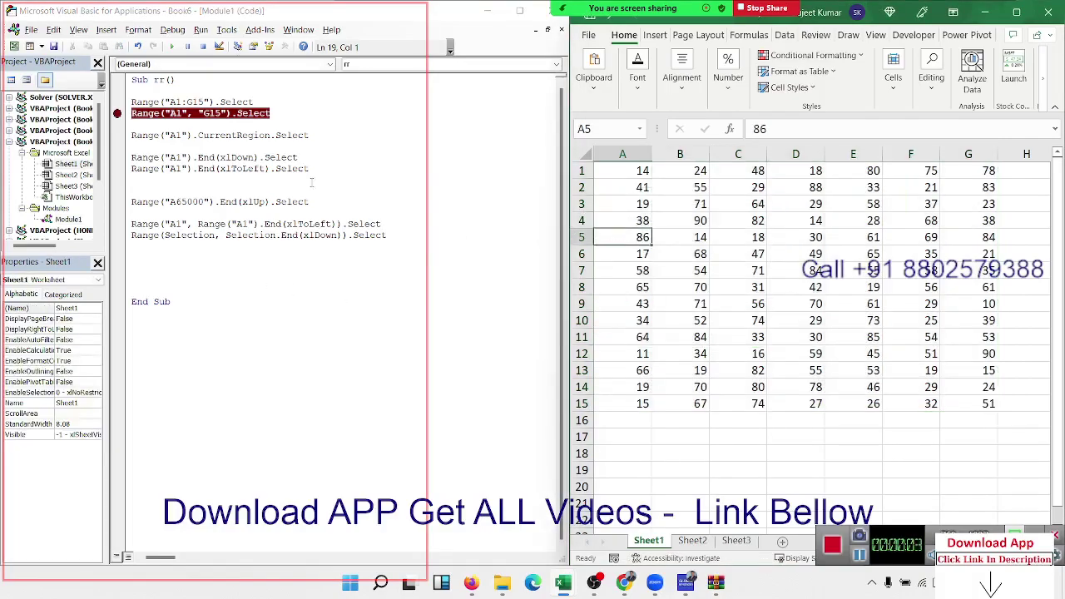
pyautogui.doubleClick(236, 137)
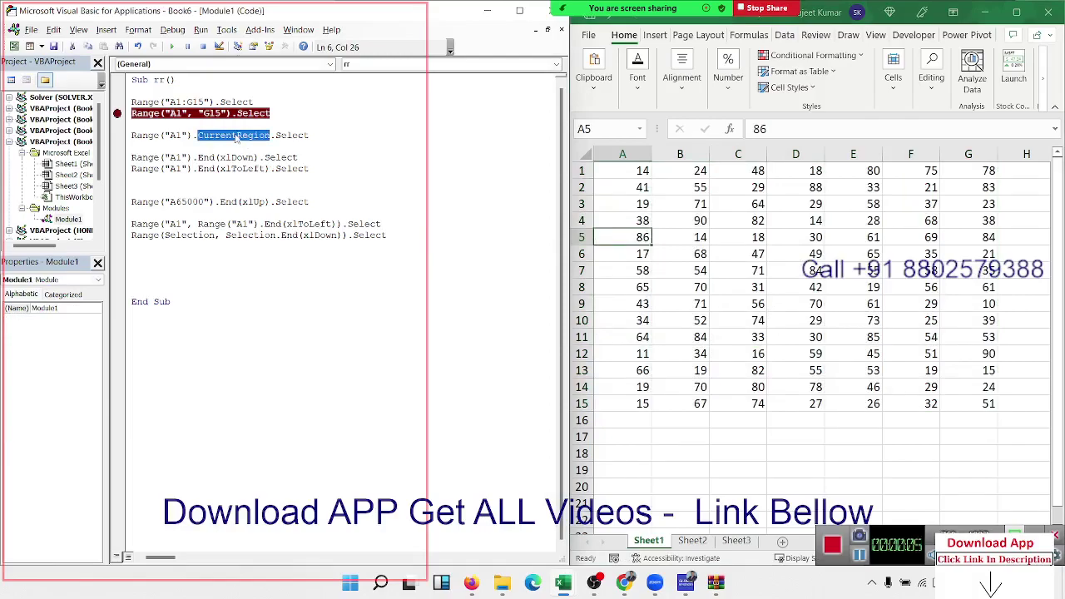
pyautogui.click(157, 265)
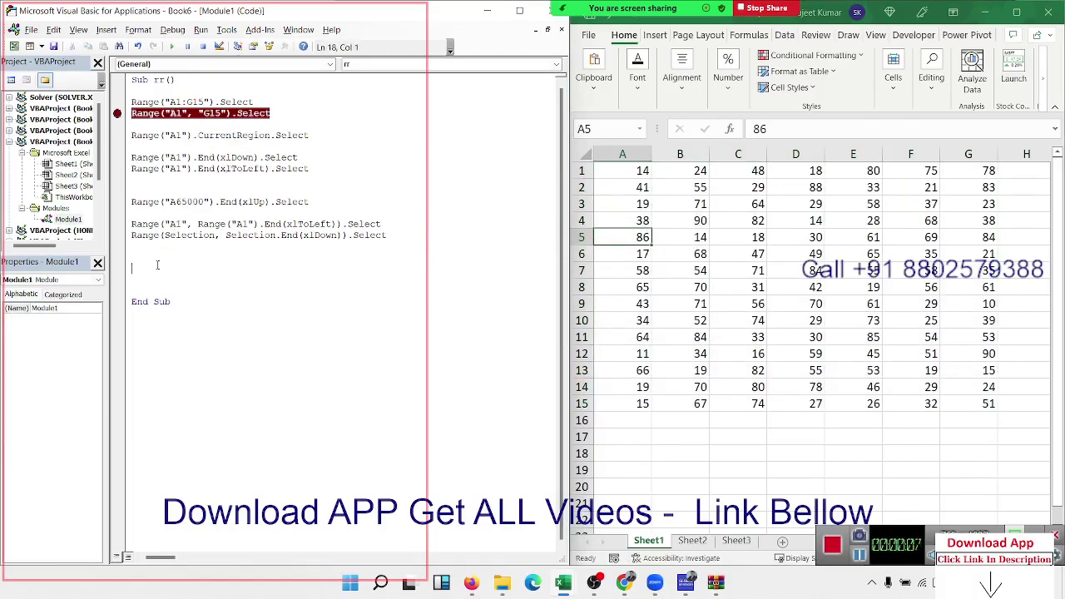
pyautogui.press('Return')
pyautogui.write('r=range')
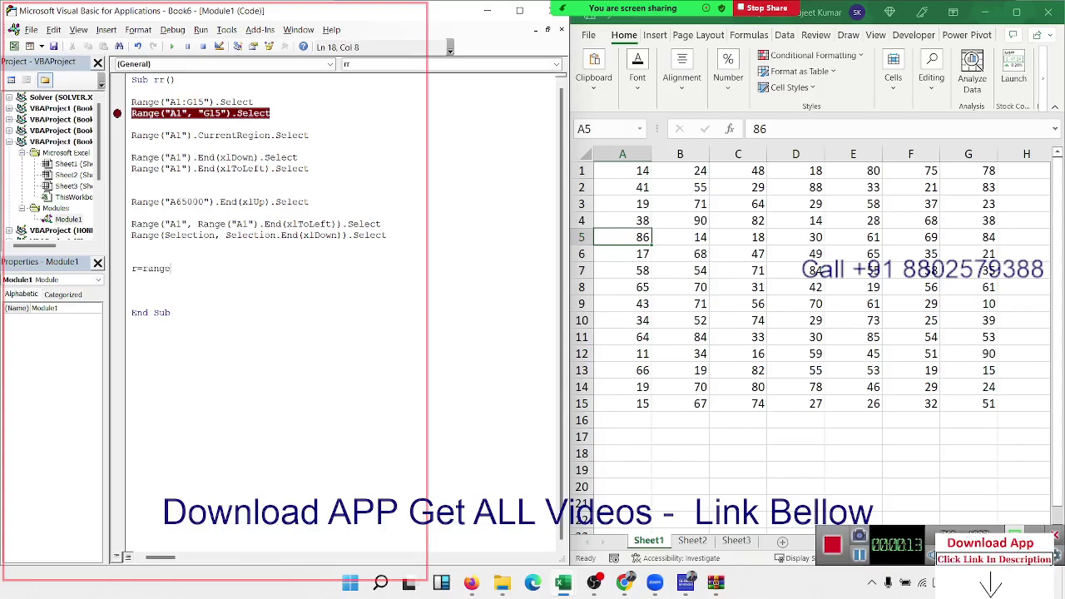
pyautogui.write('("A')
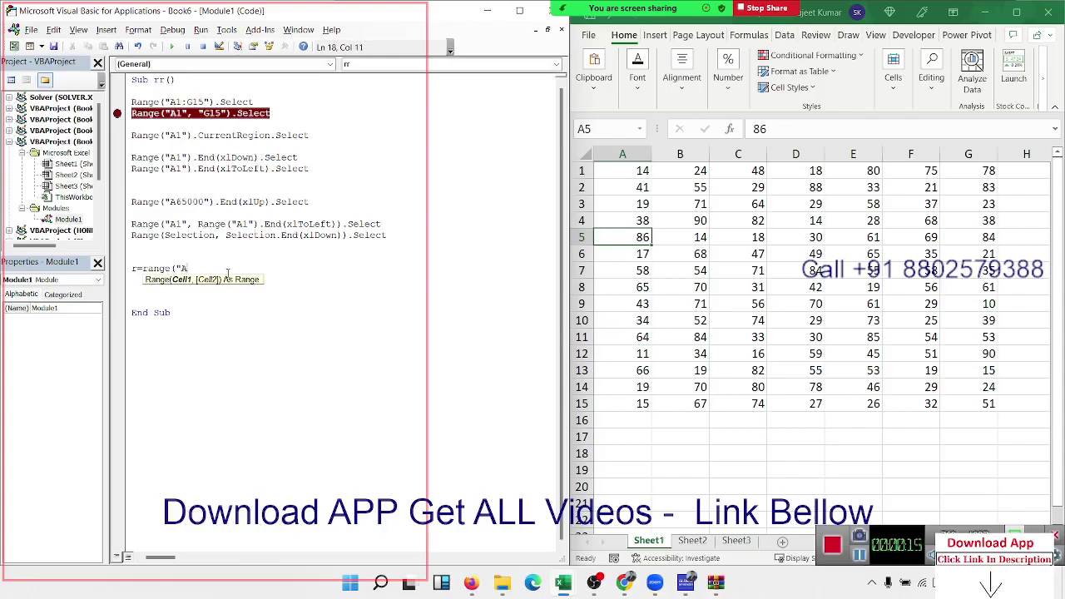
pyautogui.write('65000"')
pyautogui.write(').End(')
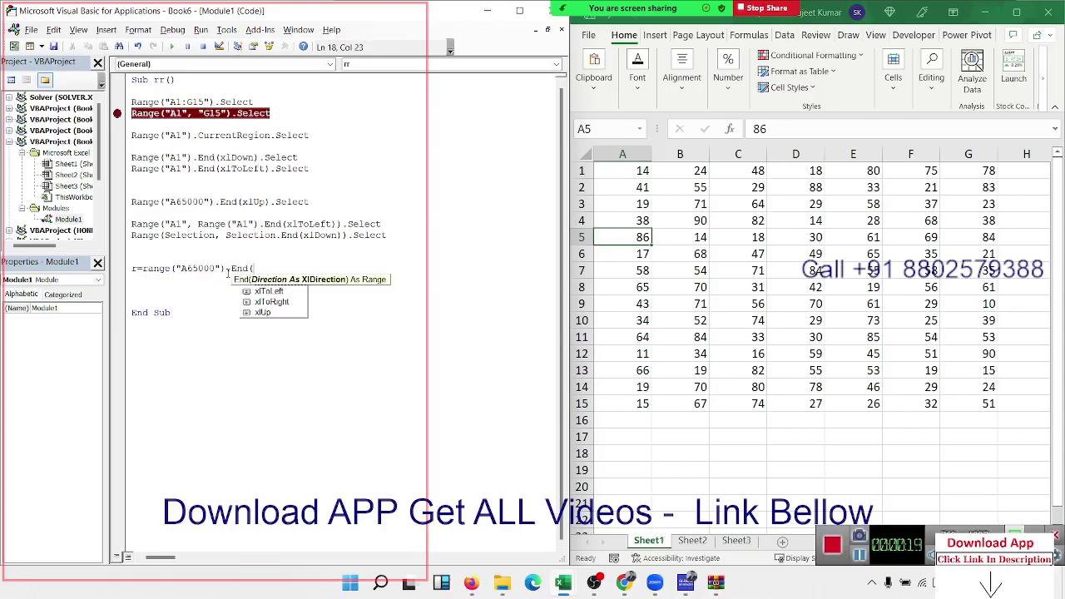
pyautogui.write('xlu')
pyautogui.press('Tab')
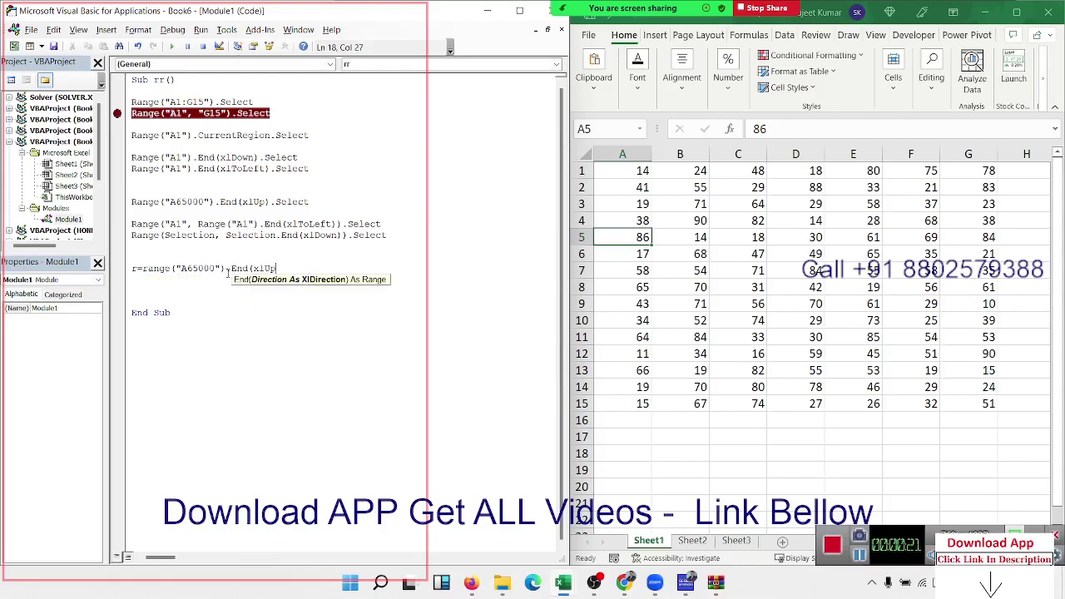
pyautogui.write(').')
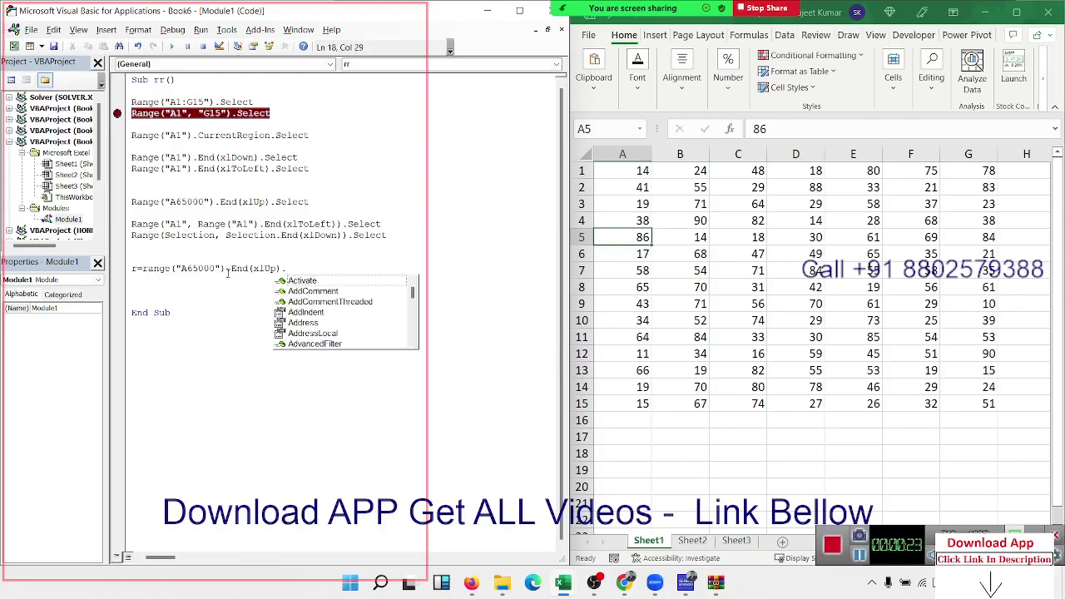
pyautogui.write('r')
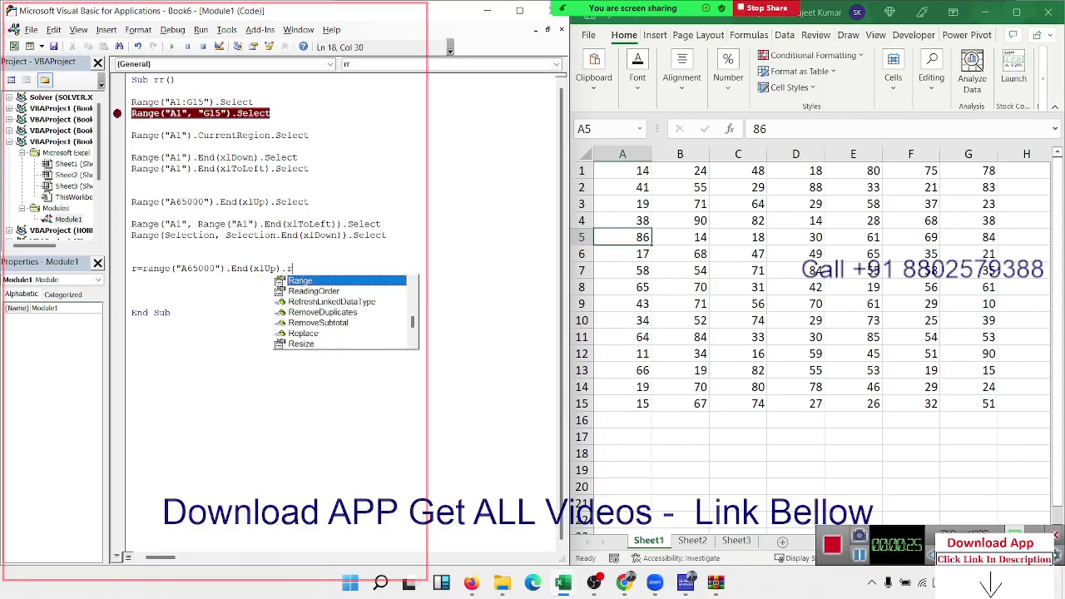
pyautogui.write('oew')
pyautogui.press('BackSpace')
pyautogui.press('BackSpace')
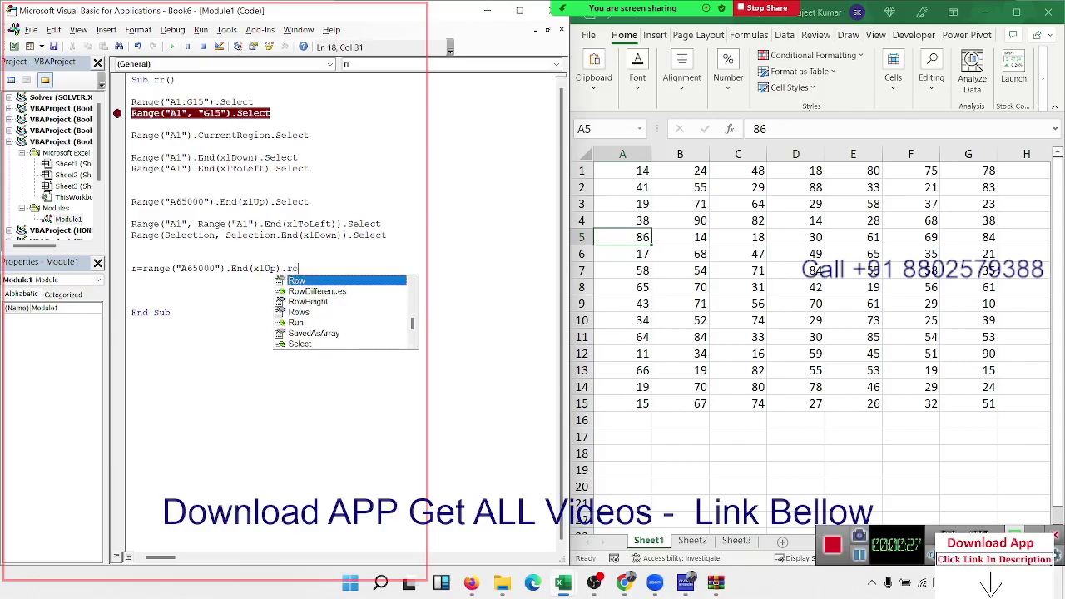
pyautogui.press('Tab')
pyautogui.press('Return')
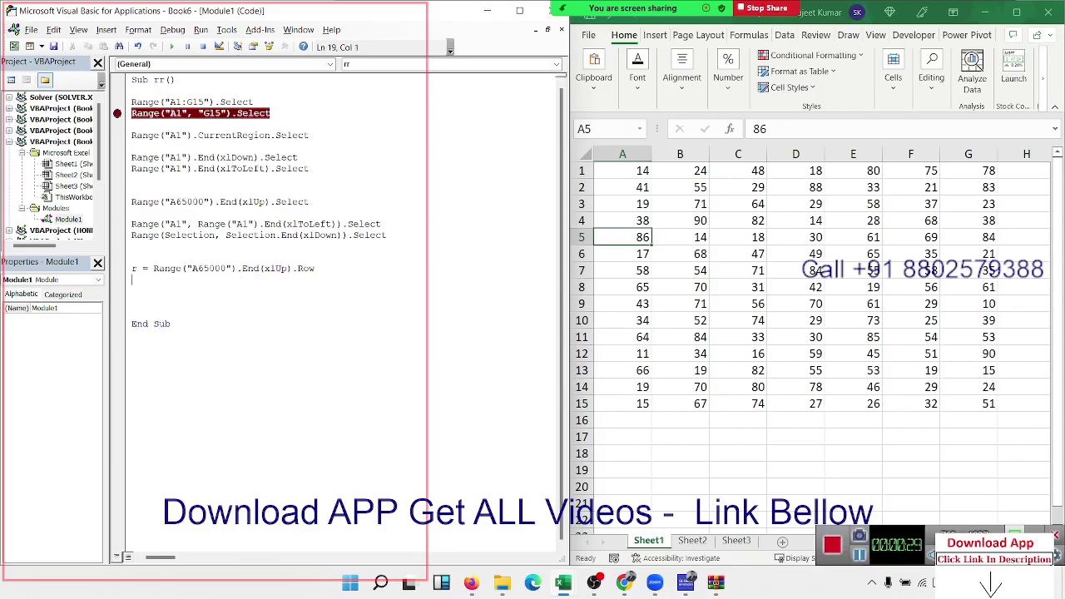
# - Add c = Range("xfd1").End(xlToRight).Column on the following line
pyautogui.write('c=r')
pyautogui.write('ange')
pyautogui.write('("x')
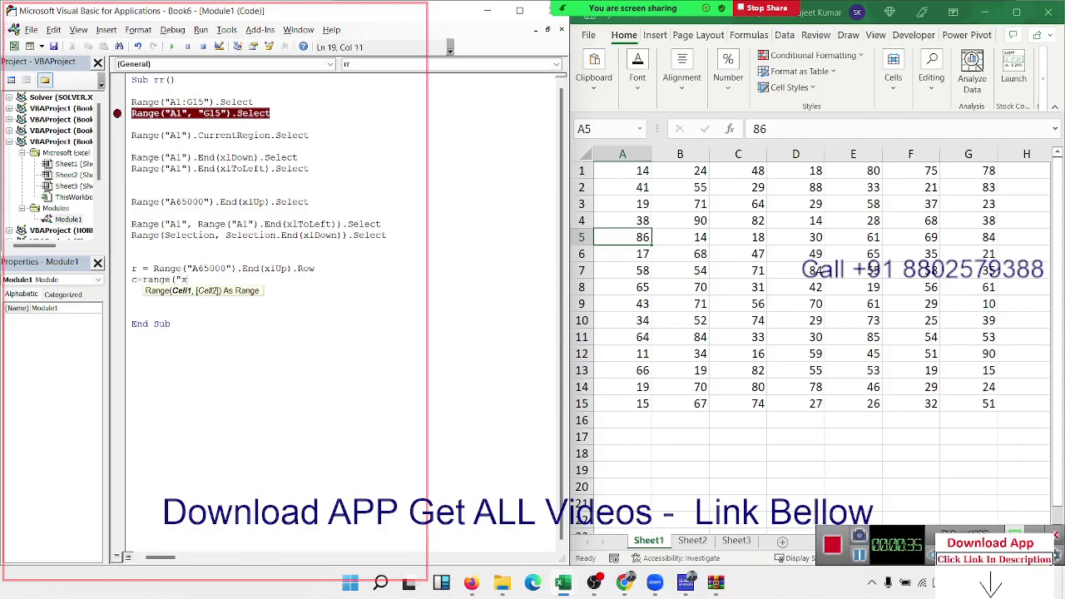
pyautogui.write('fdl')
pyautogui.write(').')
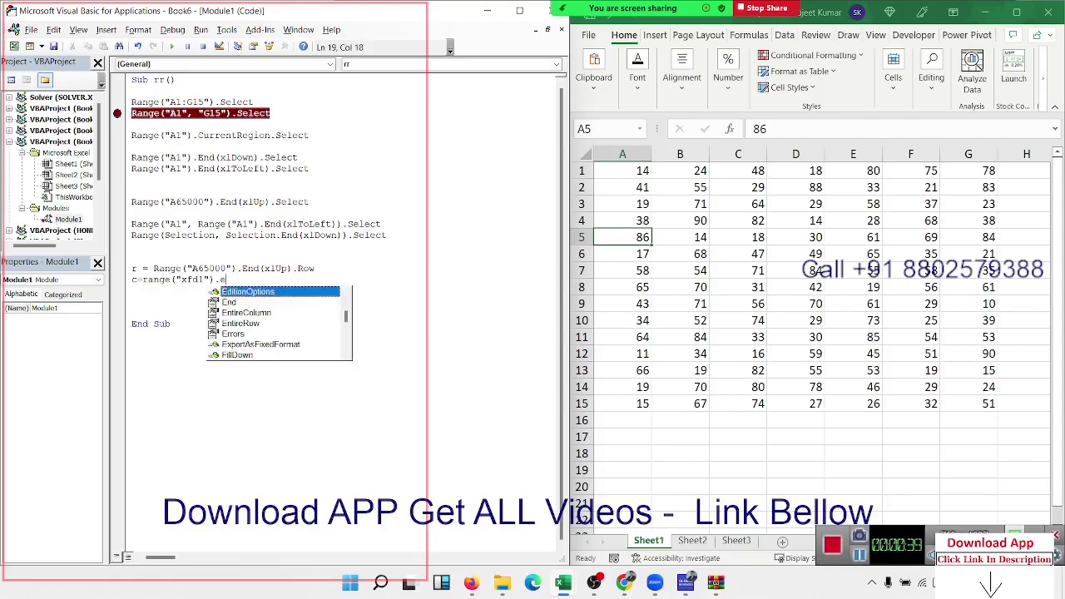
pyautogui.write('End(')
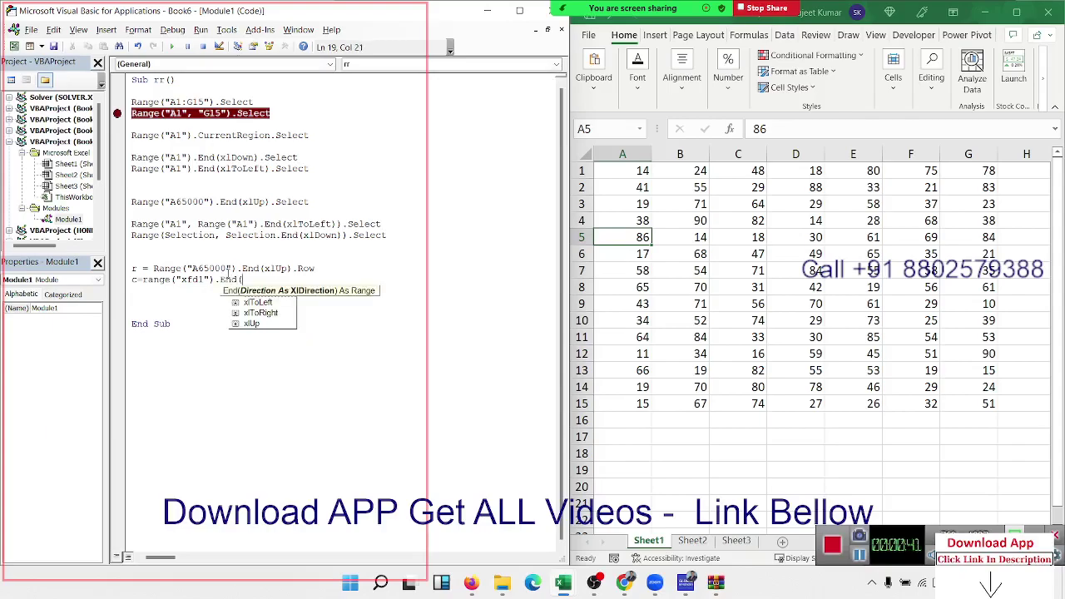
pyautogui.write('xlt')
pyautogui.press('Down')
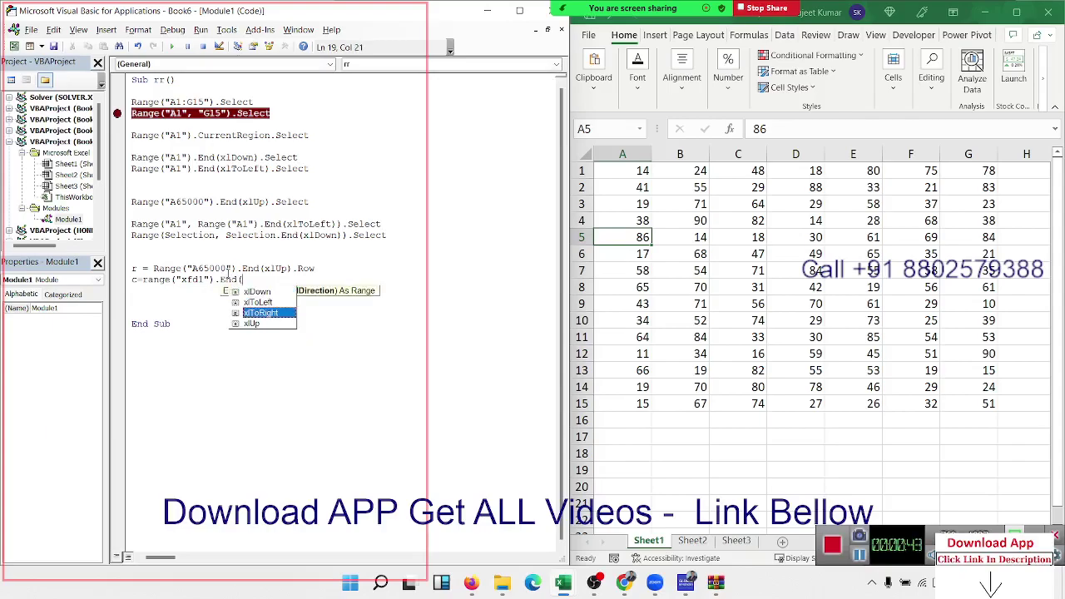
pyautogui.press('Tab')
pyautogui.press('Escape')
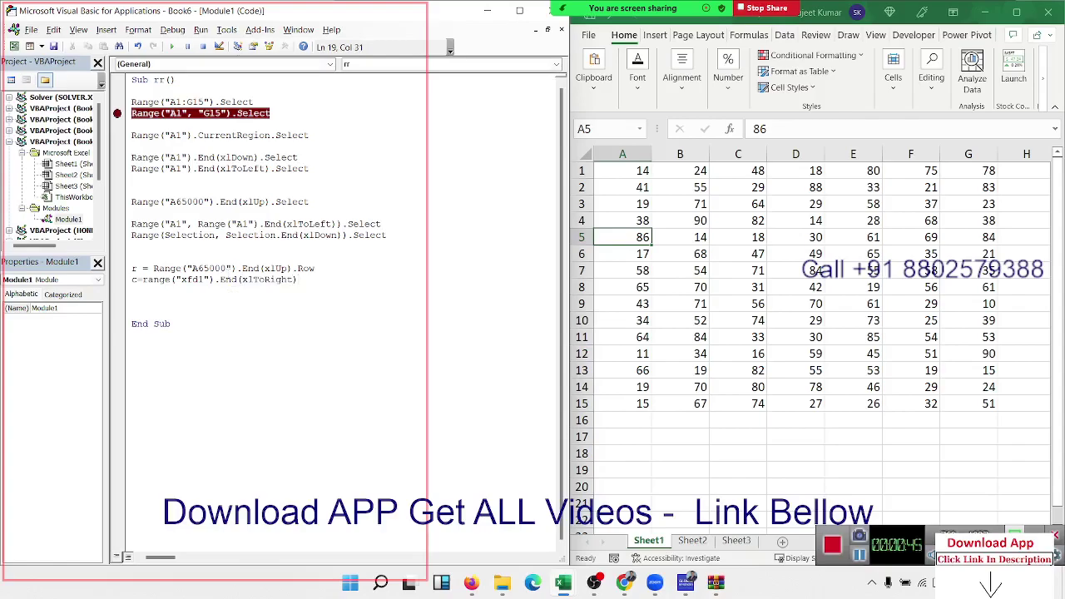
pyautogui.write('.col')
pyautogui.press('Tab')
pyautogui.press('Return')
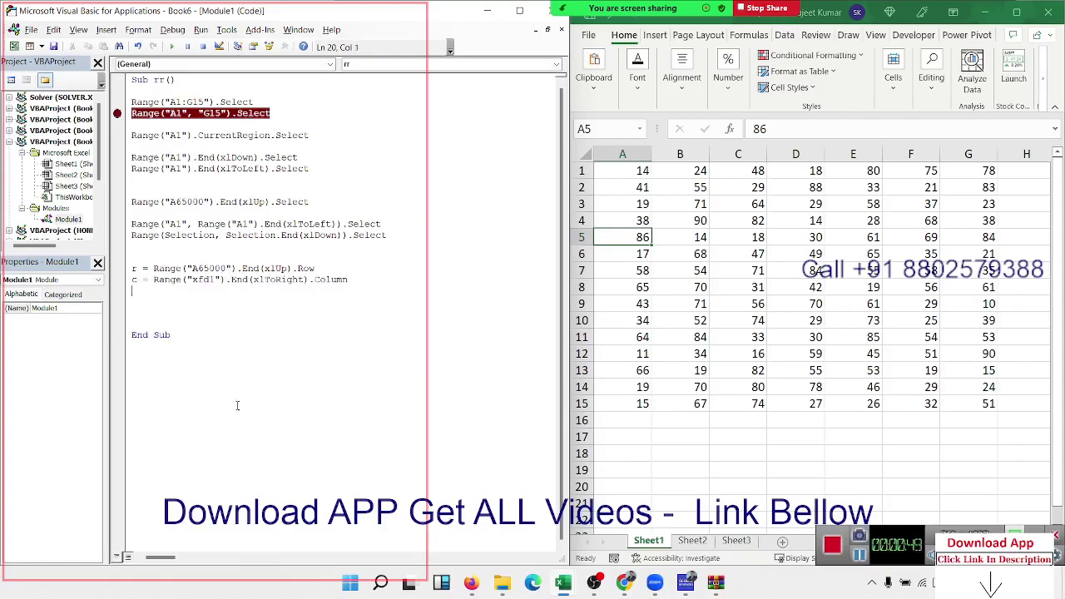
pyautogui.click(631, 520)
pyautogui.hotkey('ctrl', 'Up')
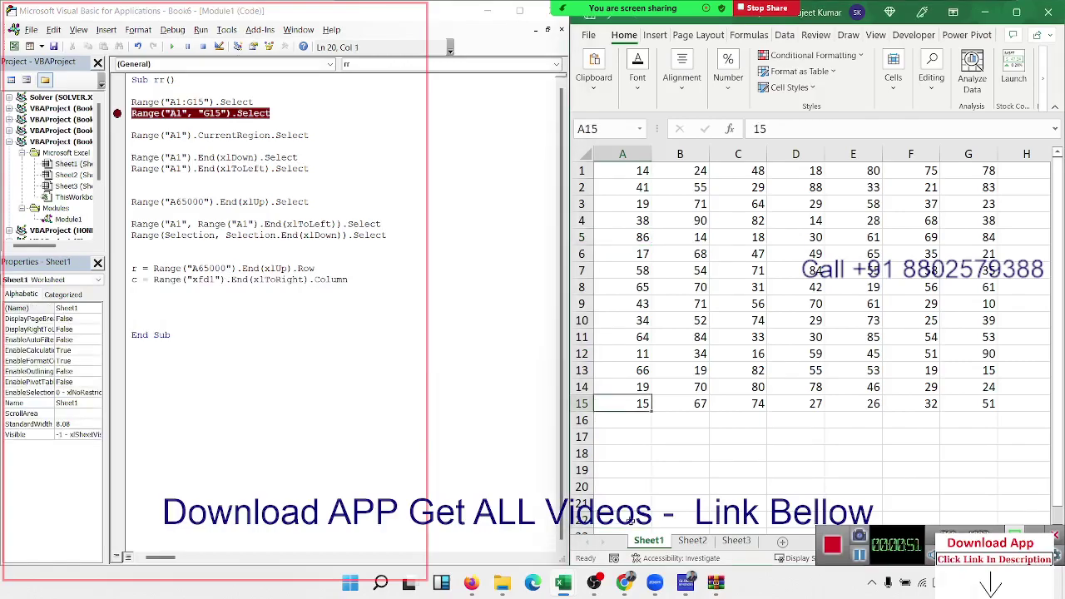
pyautogui.click(1025, 175)
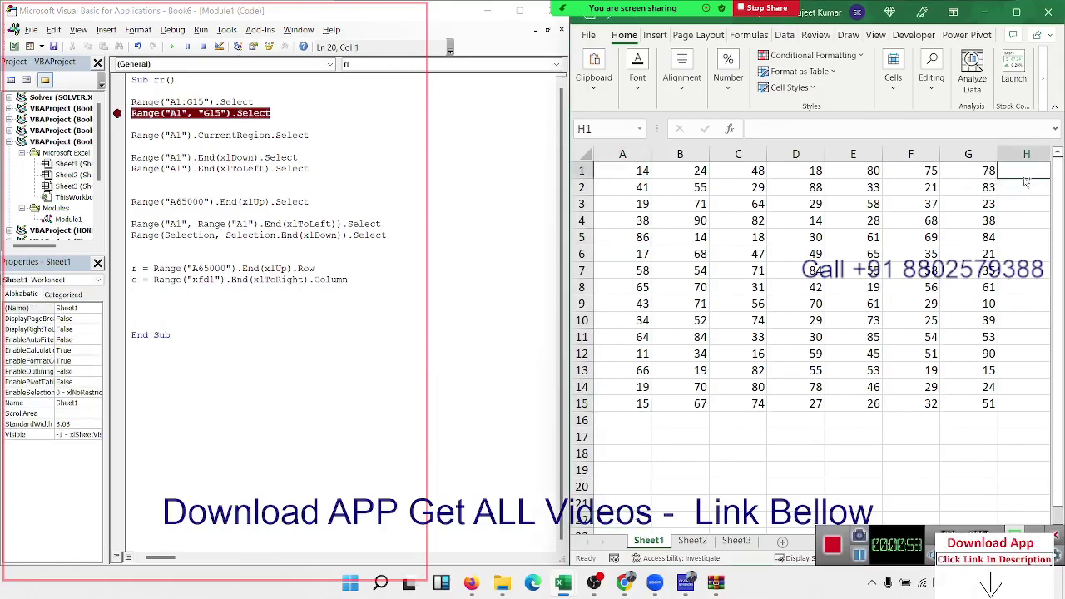
pyautogui.hotkey('ctrl', 'Right')
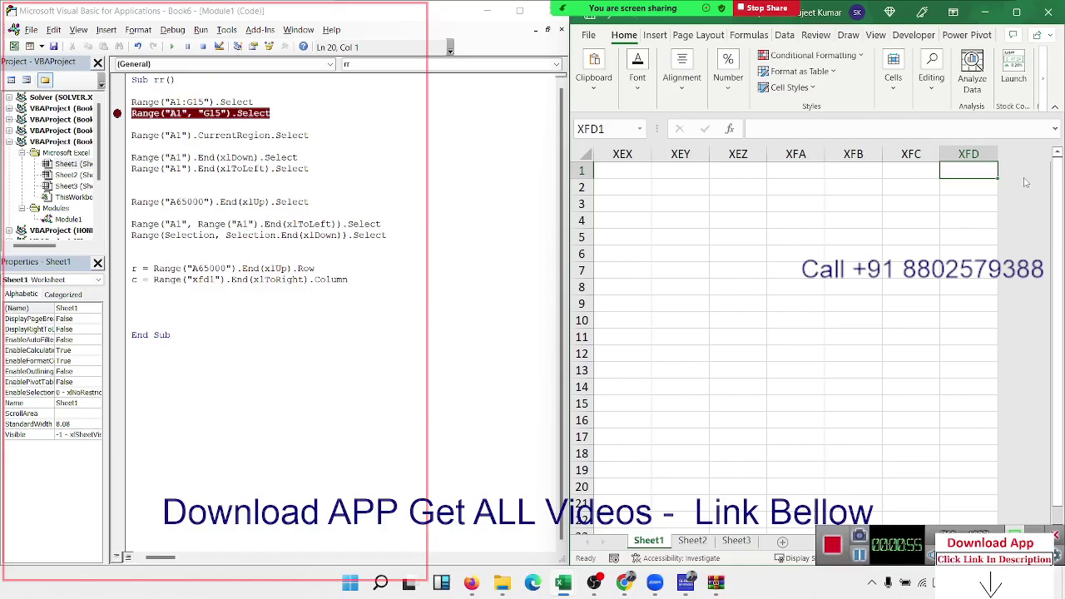
pyautogui.hotkey('ctrl', 'Left')
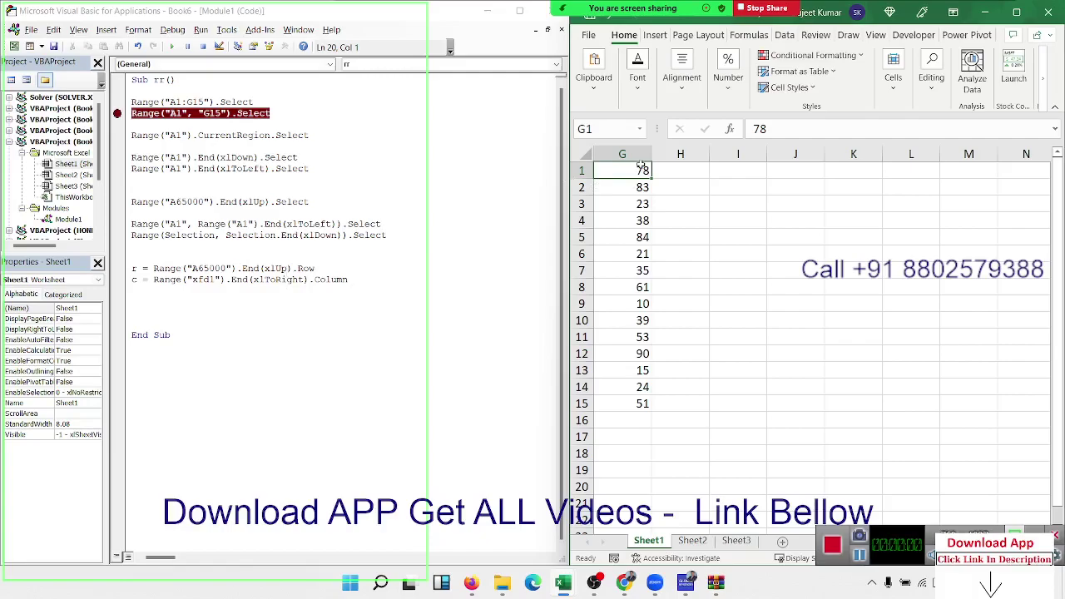
pyautogui.hotkey('ctrl', 'Home')
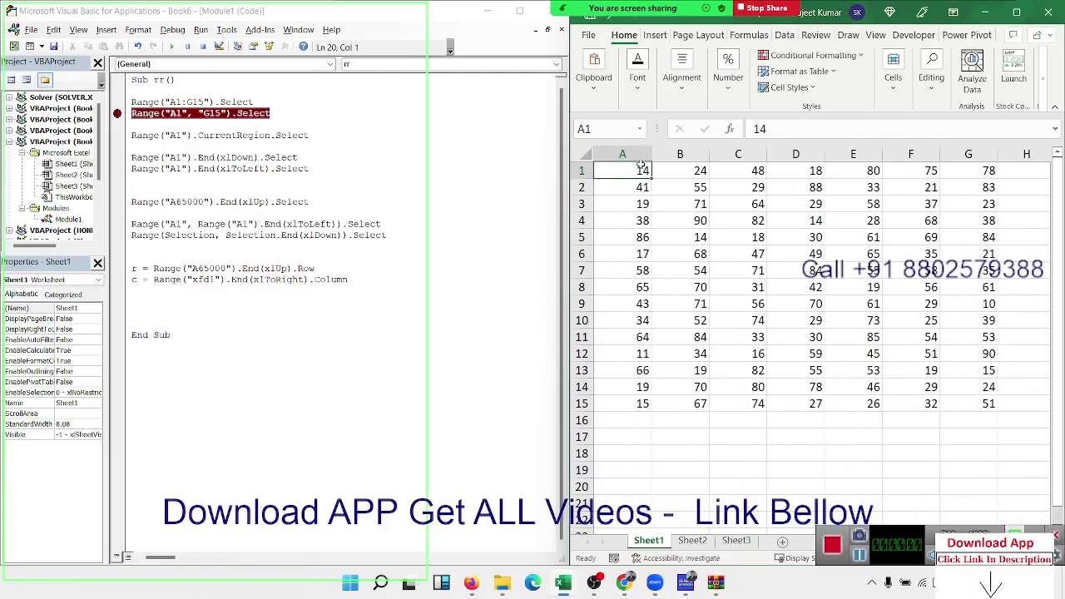
pyautogui.hotkey('ctrl', 'Right')
pyautogui.hotkey('ctrl', 'Left')
pyautogui.hotkey('ctrl', 'Down')
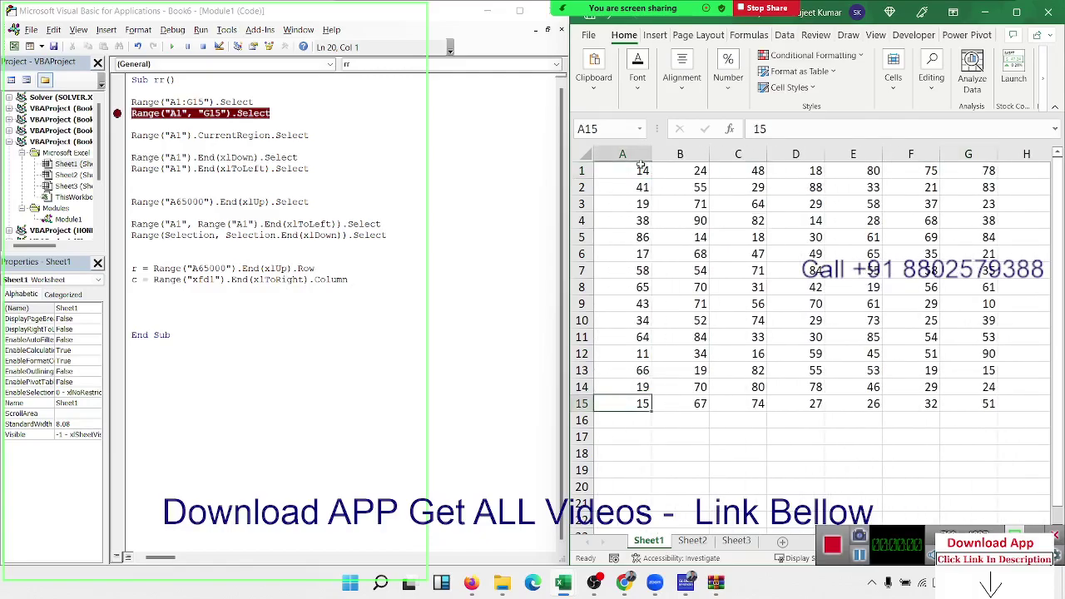
pyautogui.hotkey('ctrl', 'Up')
pyautogui.hotkey('ctrl', 'Right')
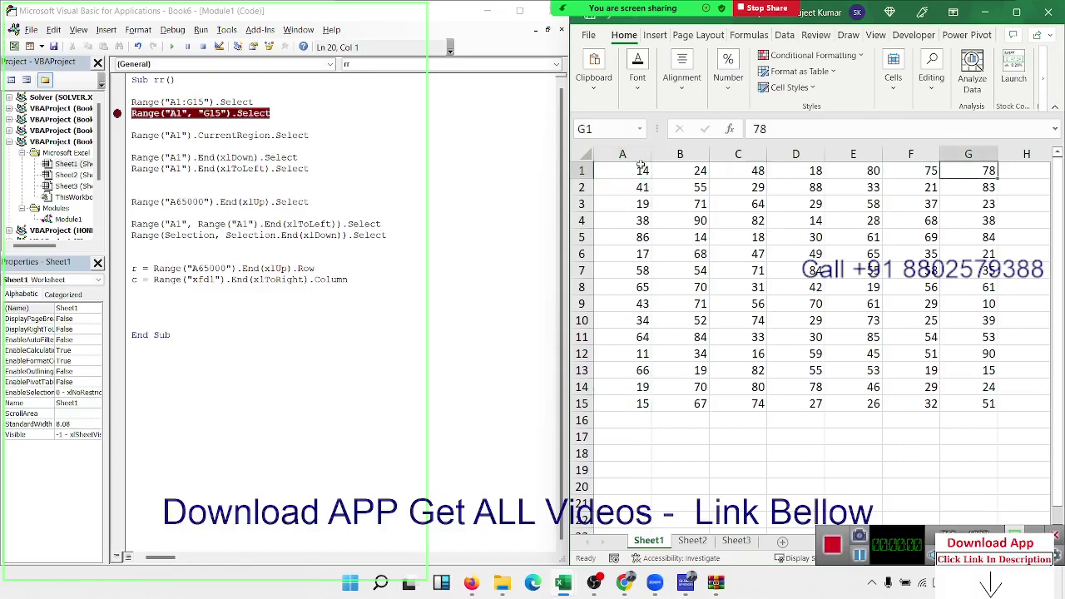
pyautogui.press('Right')
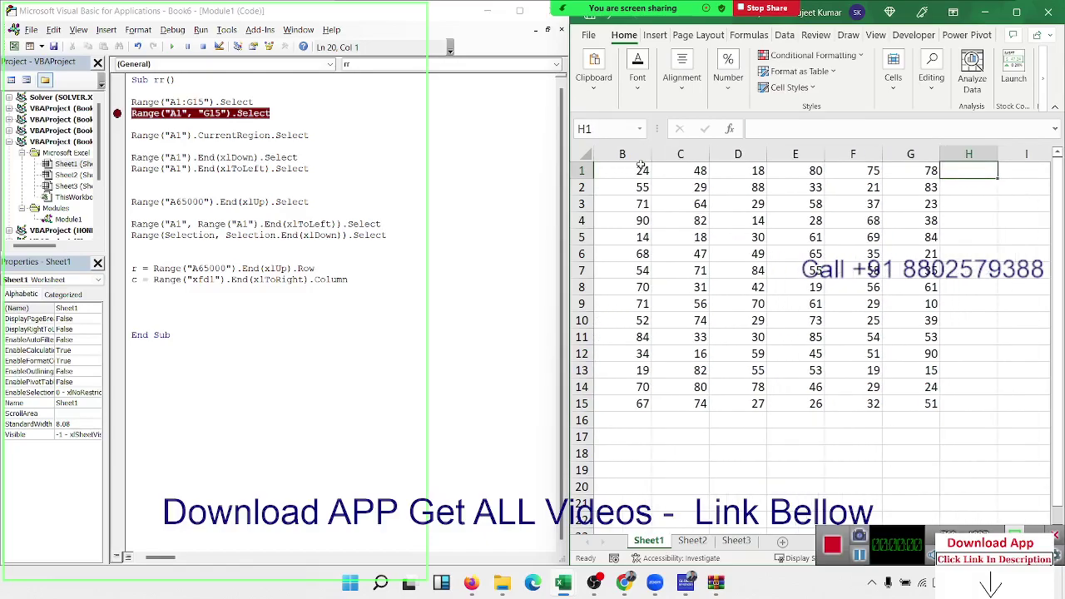
pyautogui.hotkey('ctrl', 'Right')
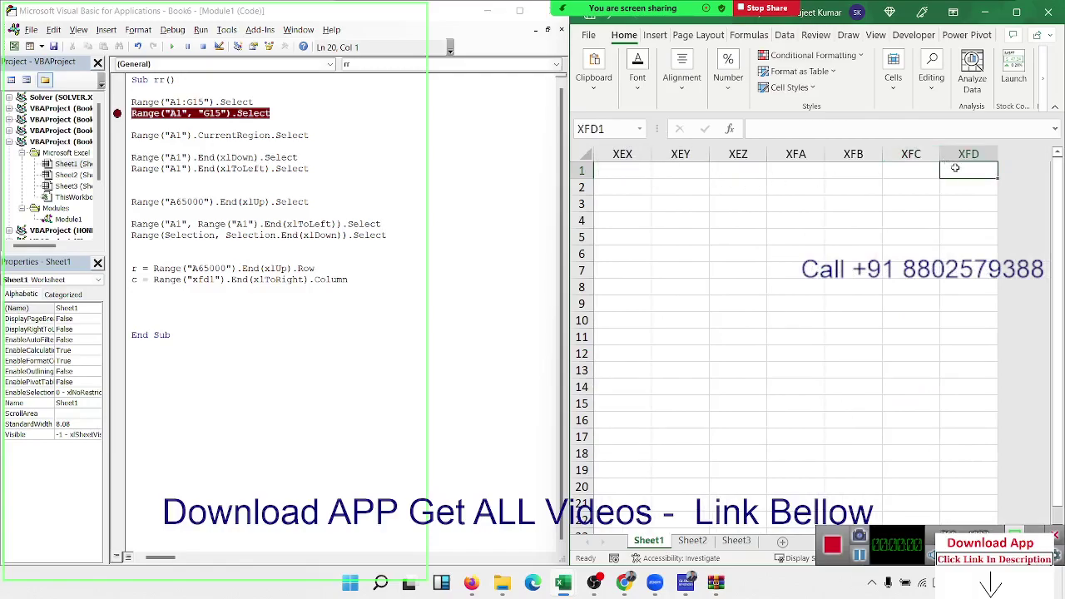
pyautogui.hotkey('ctrl', 'Left')
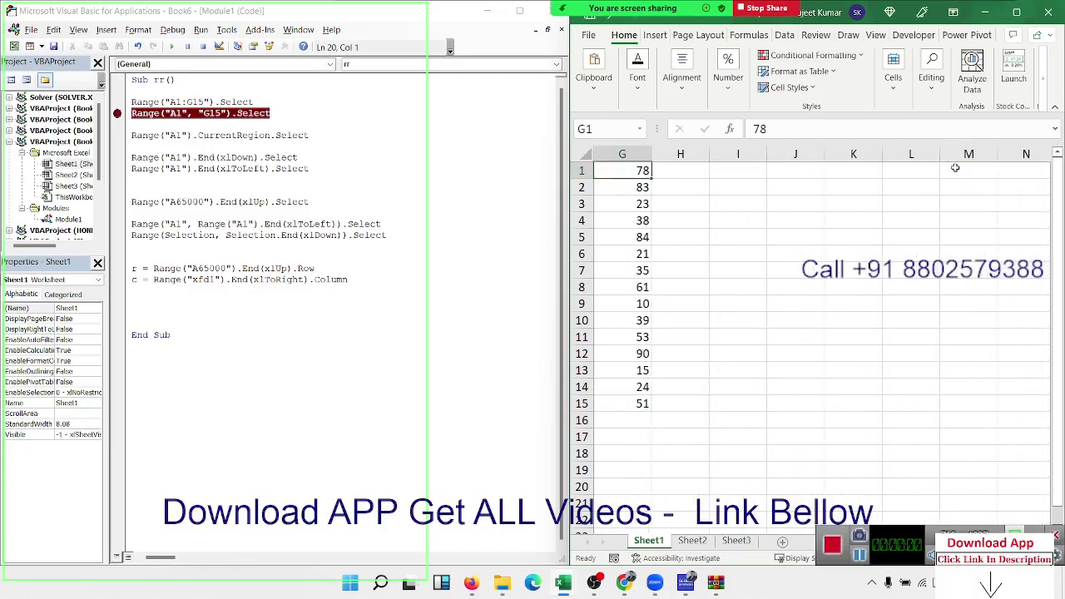
pyautogui.doubleClick(203, 280)
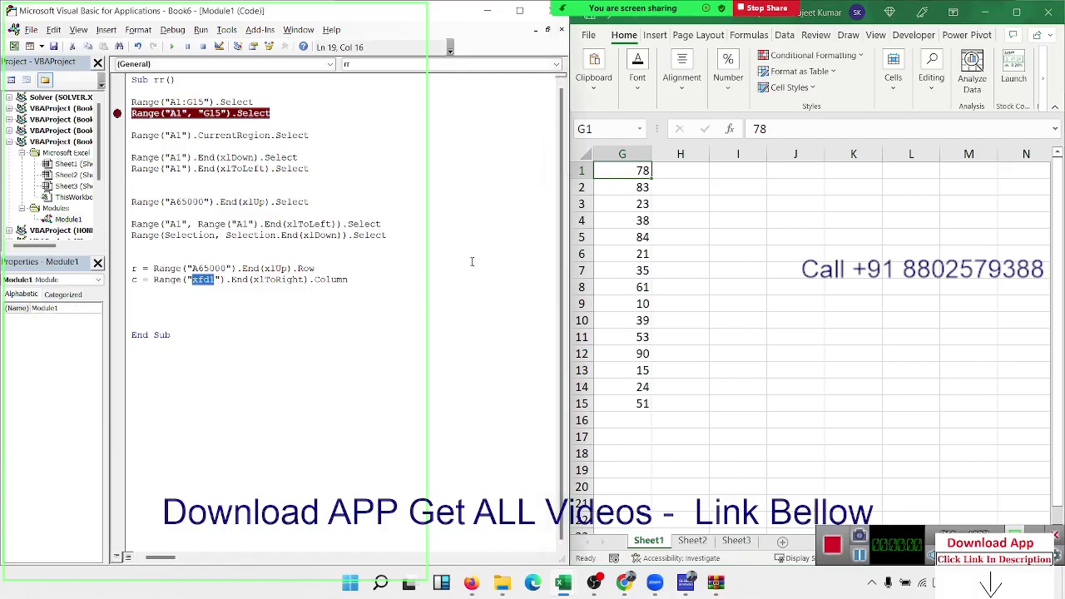
# - Clear both remaining breakpoints from the rr macro
pyautogui.click(241, 281)
pyautogui.doubleClick(294, 279)
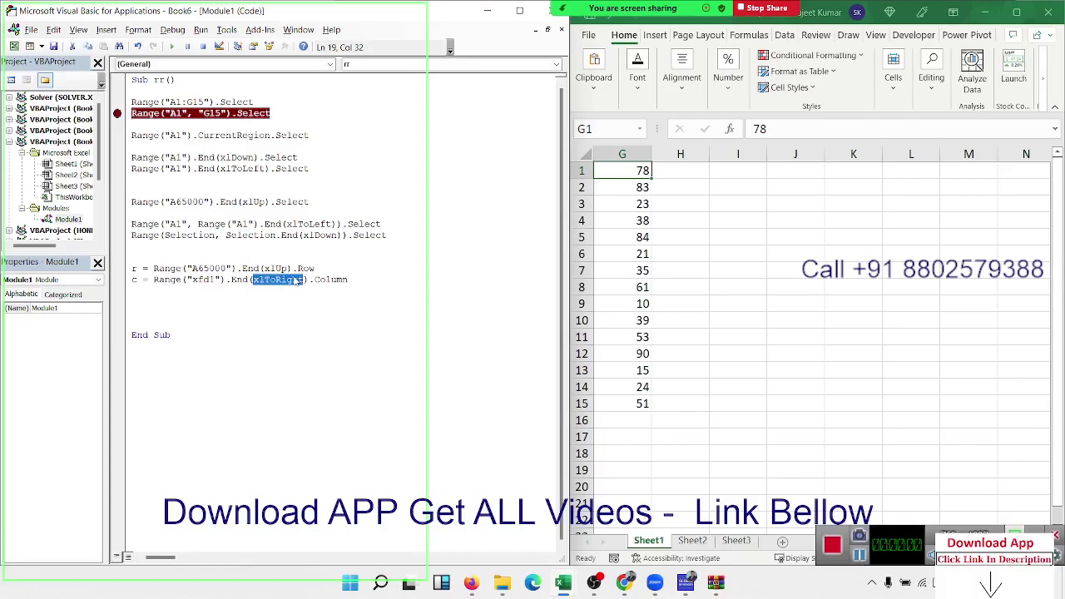
pyautogui.click(204, 269)
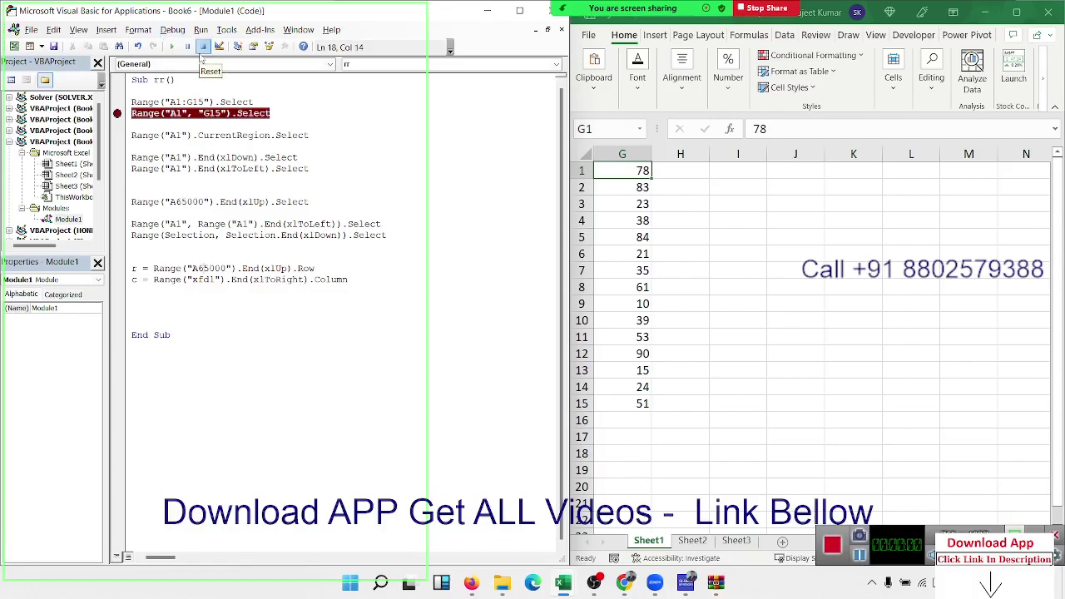
pyautogui.click(118, 101)
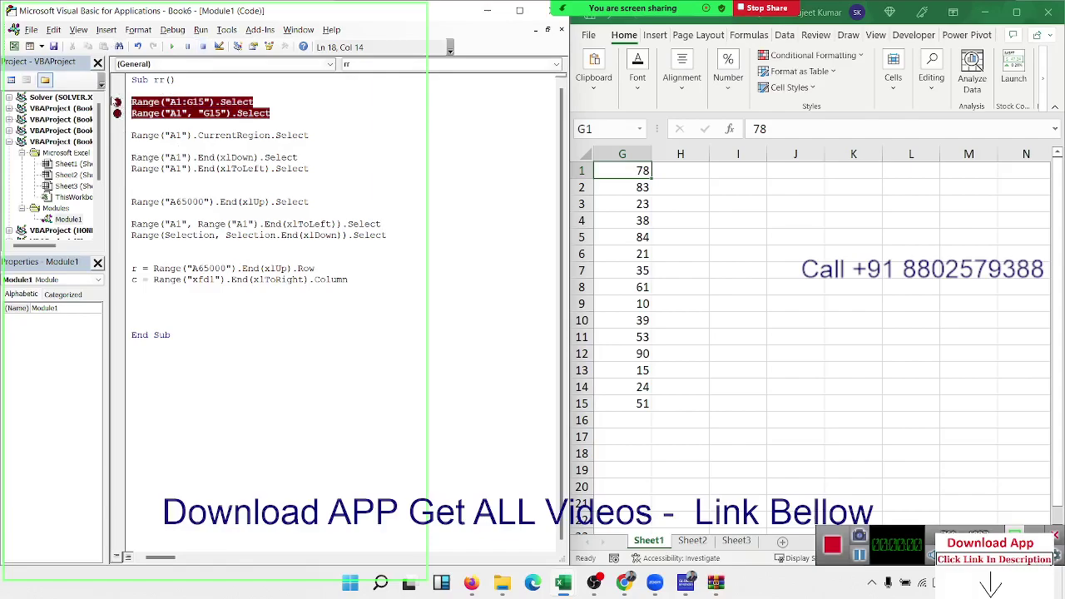
pyautogui.click(117, 102)
pyautogui.click(117, 113)
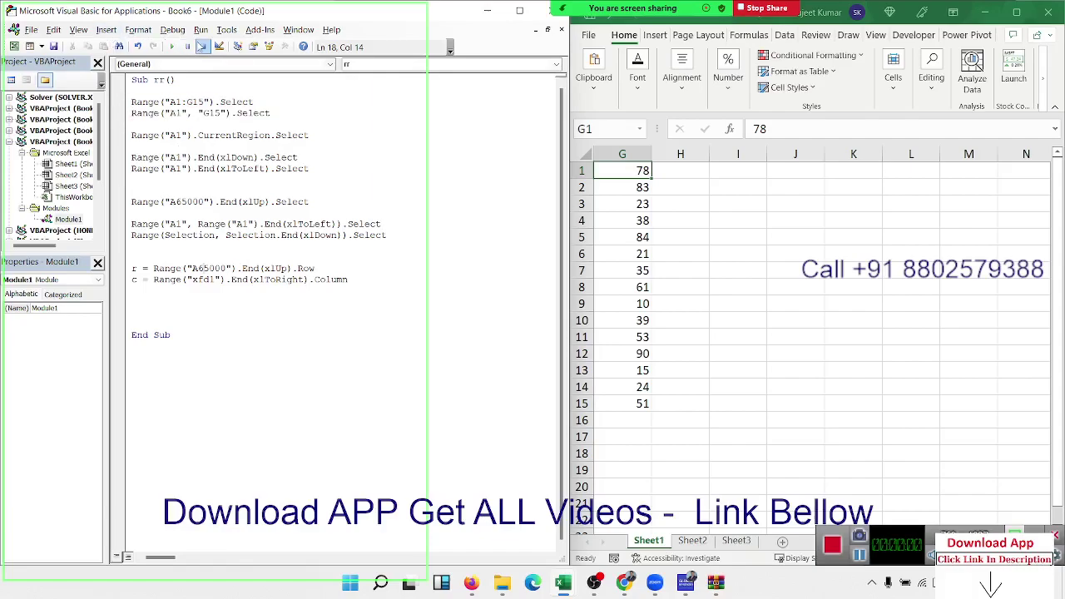
# - Run only the c = Range("xfd1") line via Step Into and the moved execution arrow, then check the worksheet
pyautogui.click(173, 29)
pyautogui.click(191, 62)
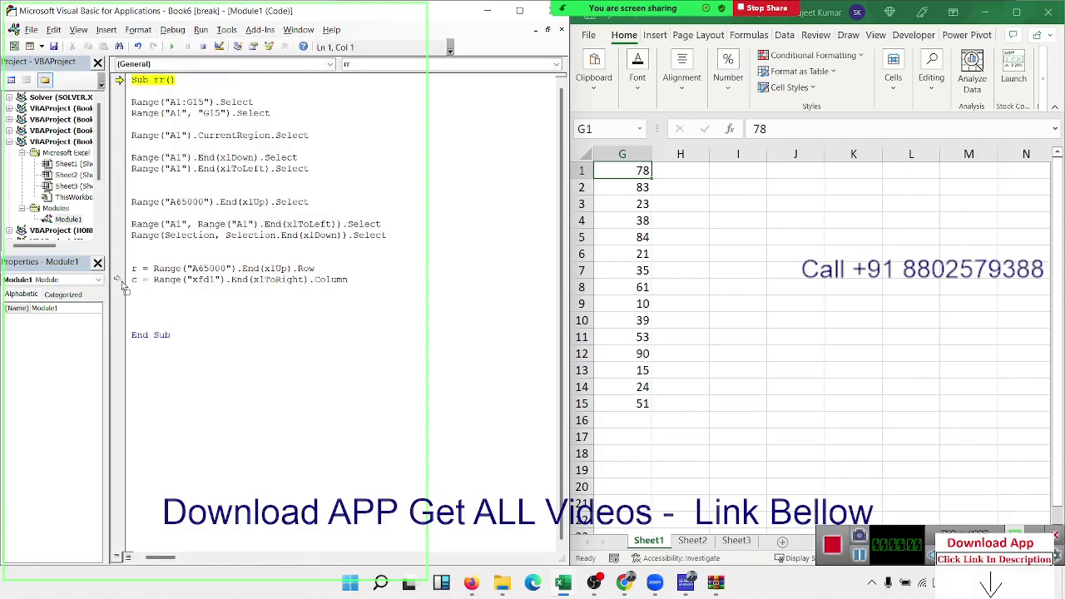
pyautogui.moveTo(123, 285); pyautogui.dragTo(121, 281)
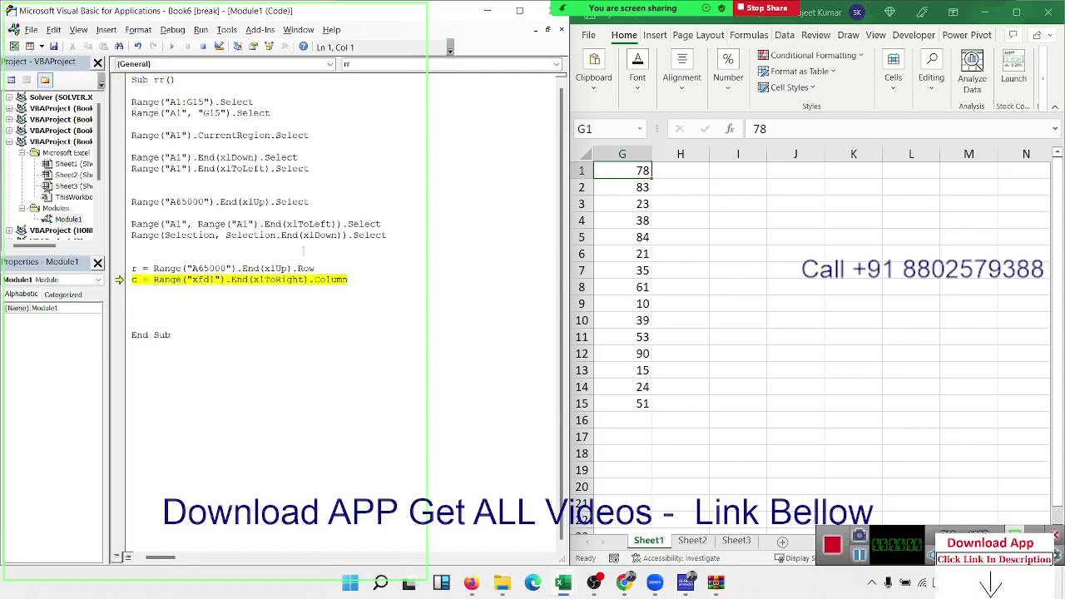
pyautogui.click(171, 47)
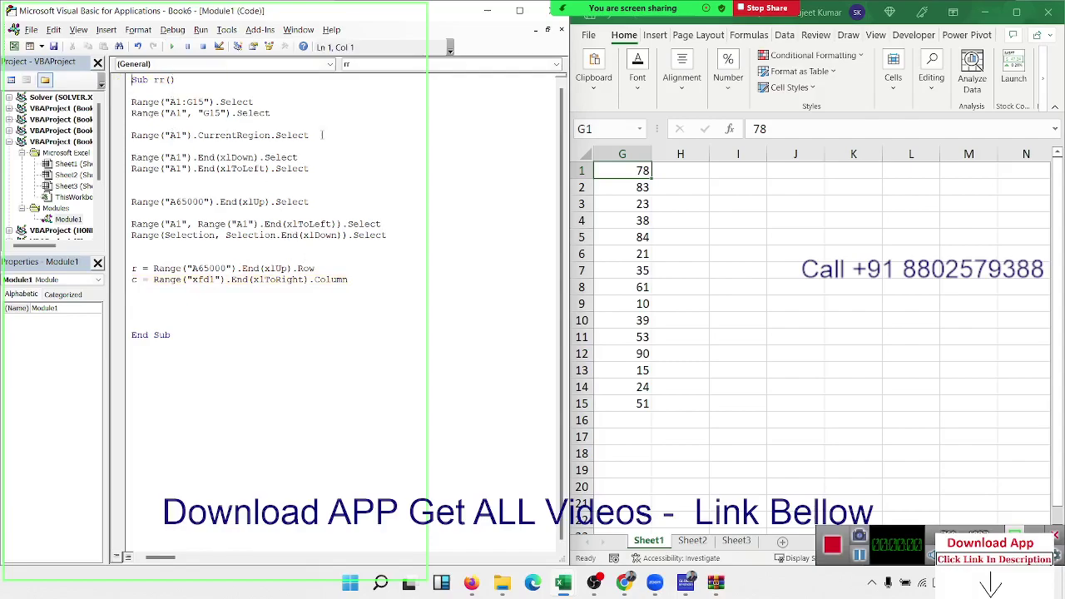
pyautogui.click(646, 190)
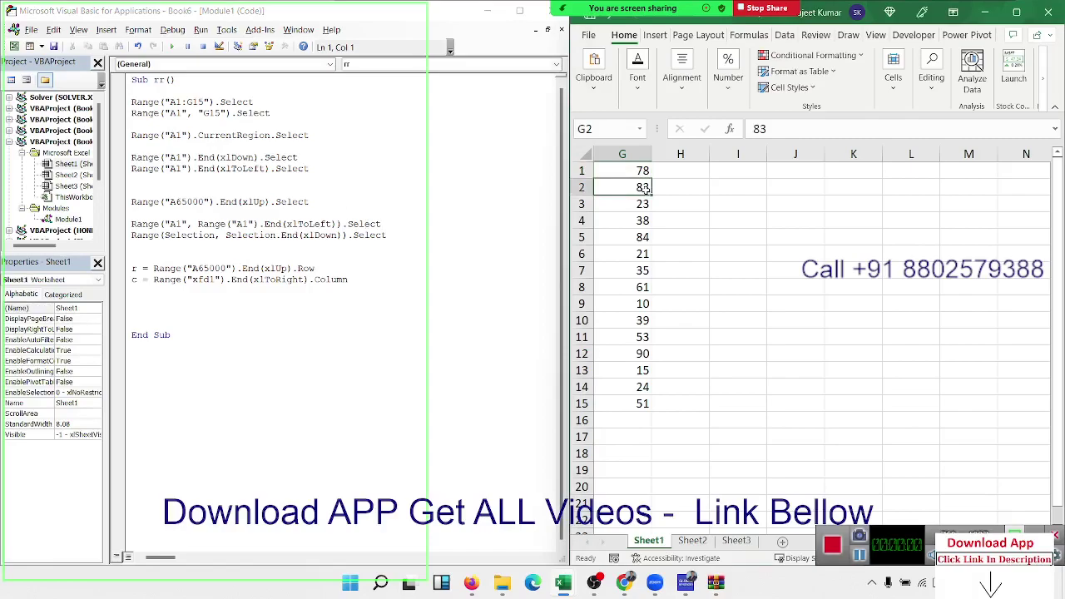
pyautogui.hotkey('ctrl', 'Left')
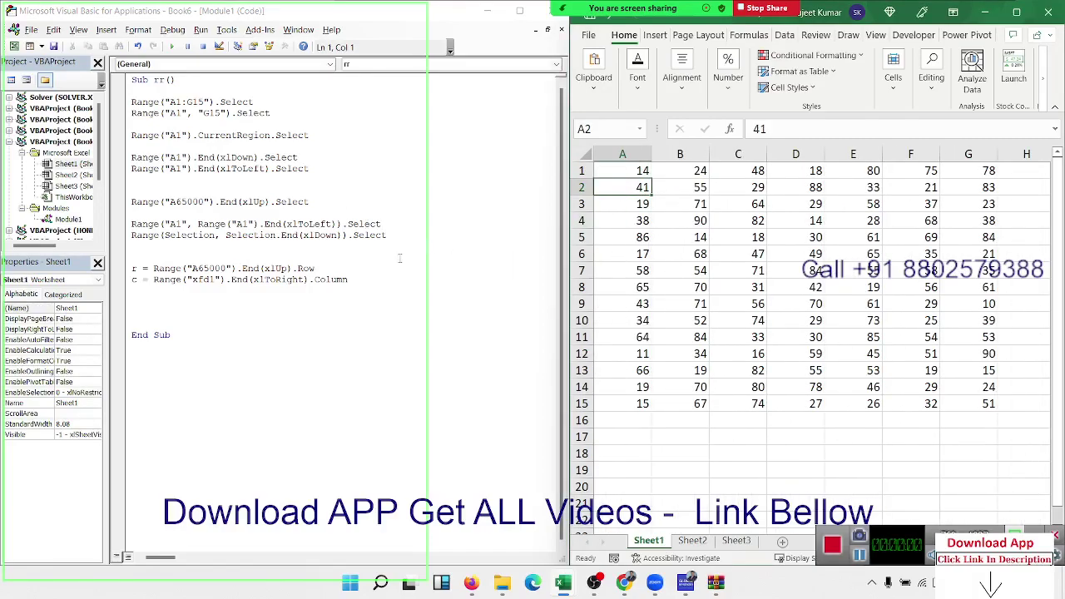
pyautogui.click(175, 291)
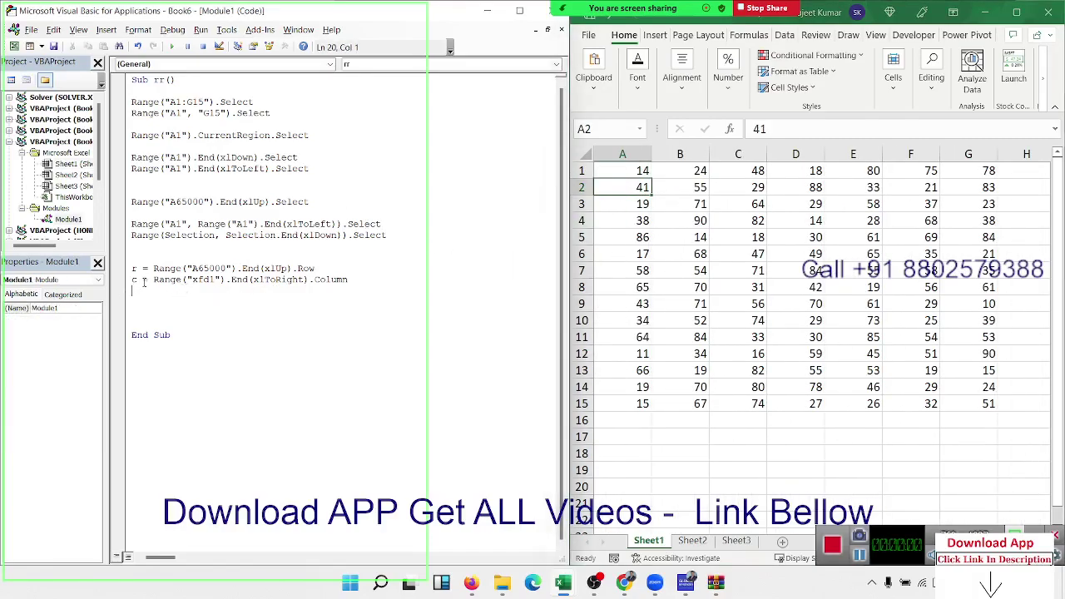
pyautogui.press('Return')
# - Add MsgBox c, run the macro from the c line, and dismiss the 16384 result
pyautogui.write('m')
pyautogui.write('sgbox ')
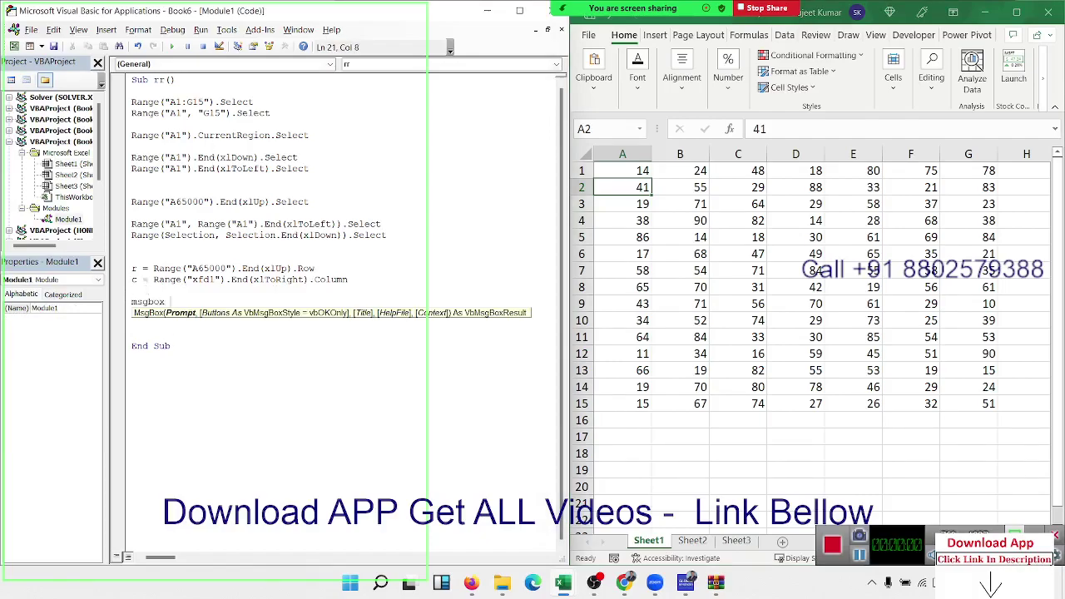
pyautogui.write('c')
pyautogui.click(185, 268)
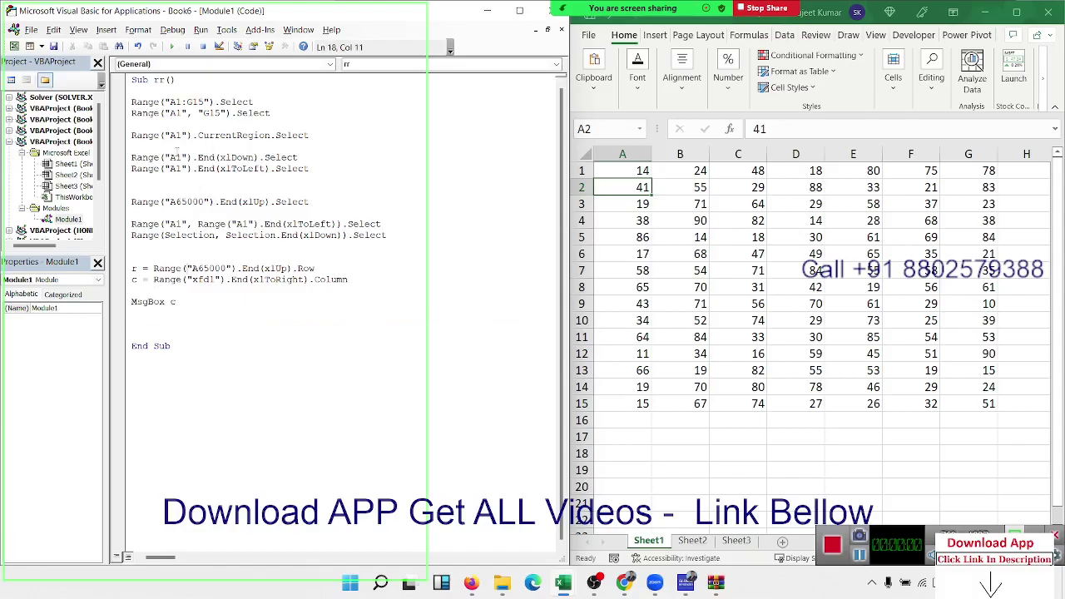
pyautogui.click(172, 30)
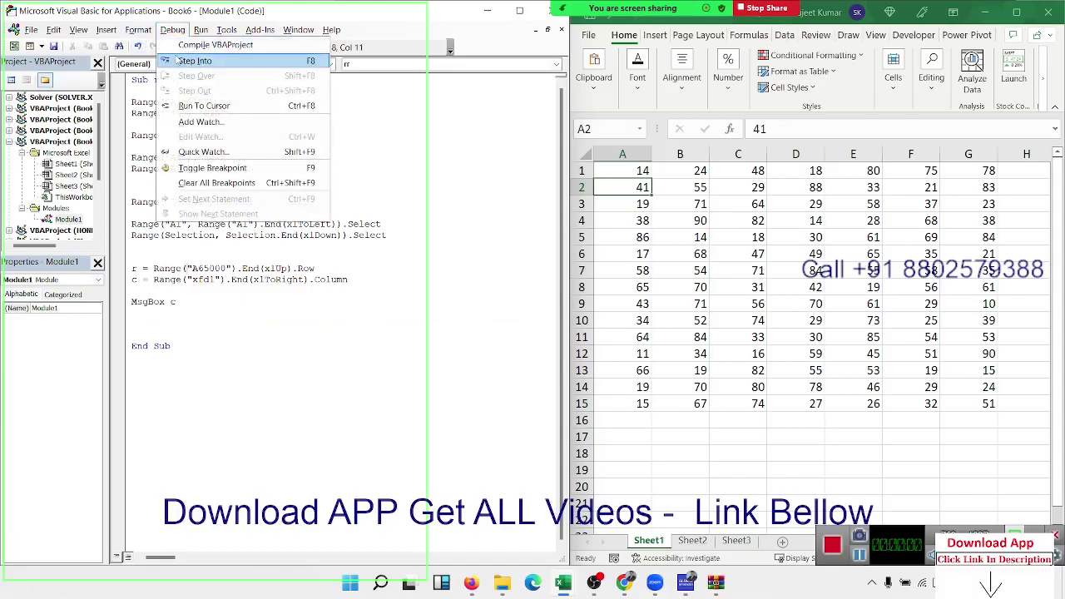
pyautogui.click(195, 61)
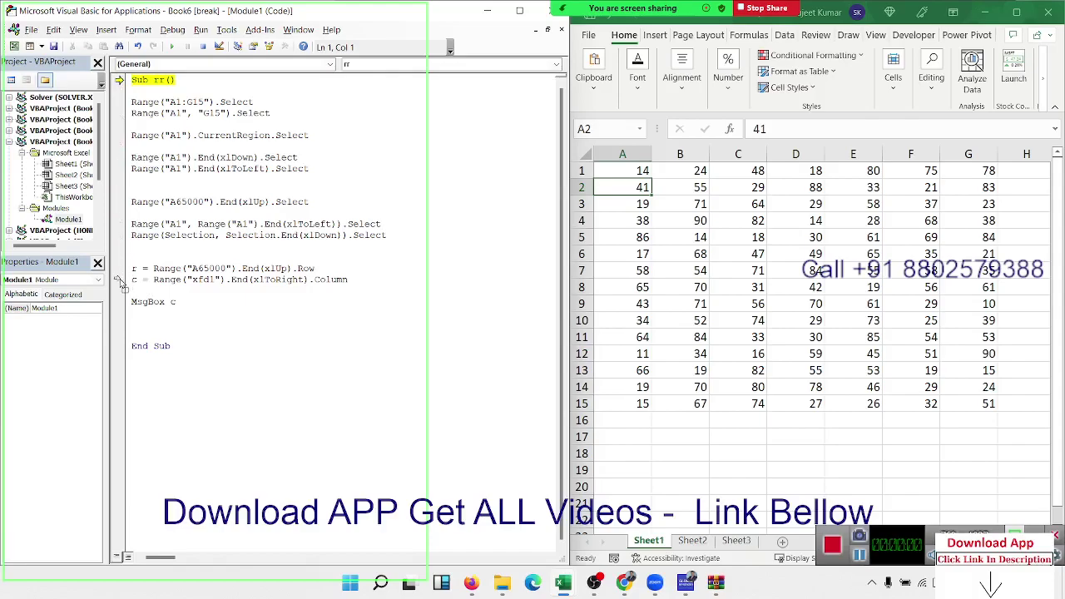
pyautogui.moveTo(119, 245); pyautogui.dragTo(121, 280)
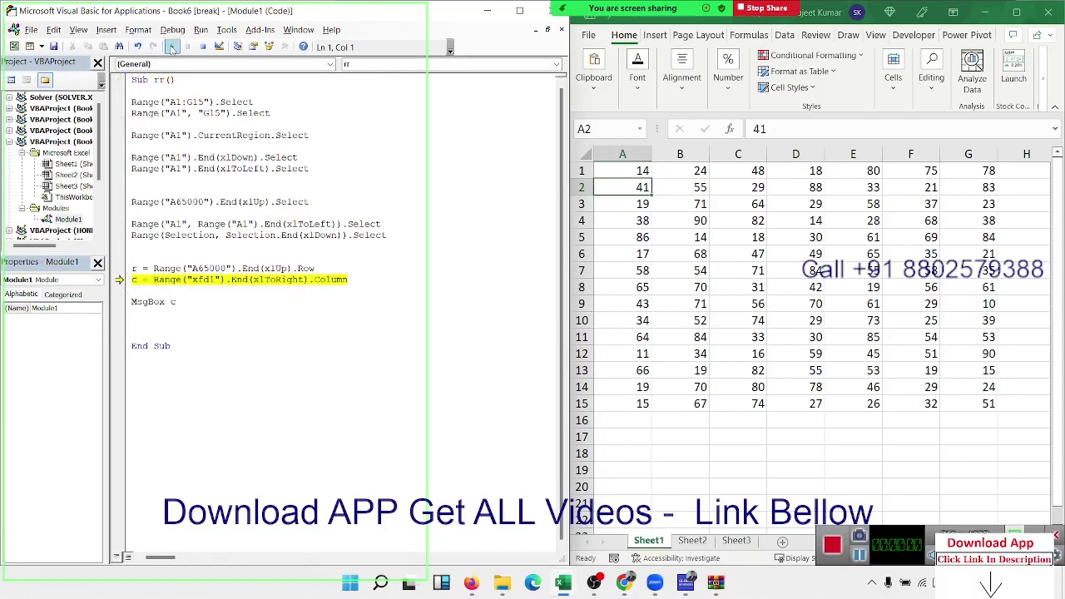
pyautogui.click(172, 46)
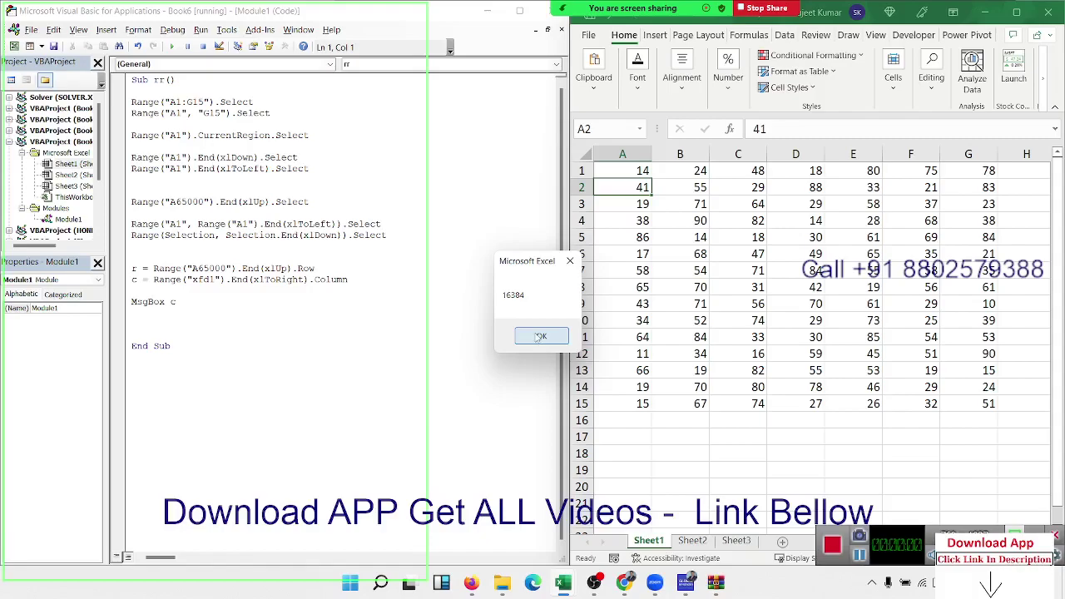
pyautogui.click(539, 336)
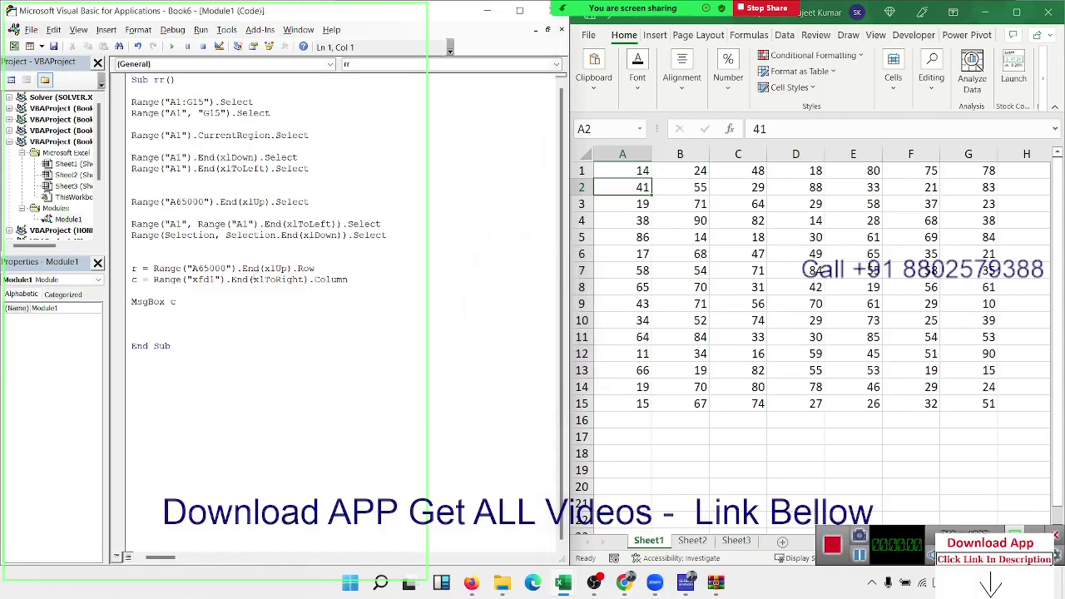
pyautogui.click(209, 280)
# - Change the c line's direction from xlToRight to xlToLeft
pyautogui.press('Right')
pyautogui.press('Right')
pyautogui.press('Right')
pyautogui.press('Right')
pyautogui.press('Right')
pyautogui.press('Delete')
pyautogui.press('Delete')
pyautogui.press('Delete')
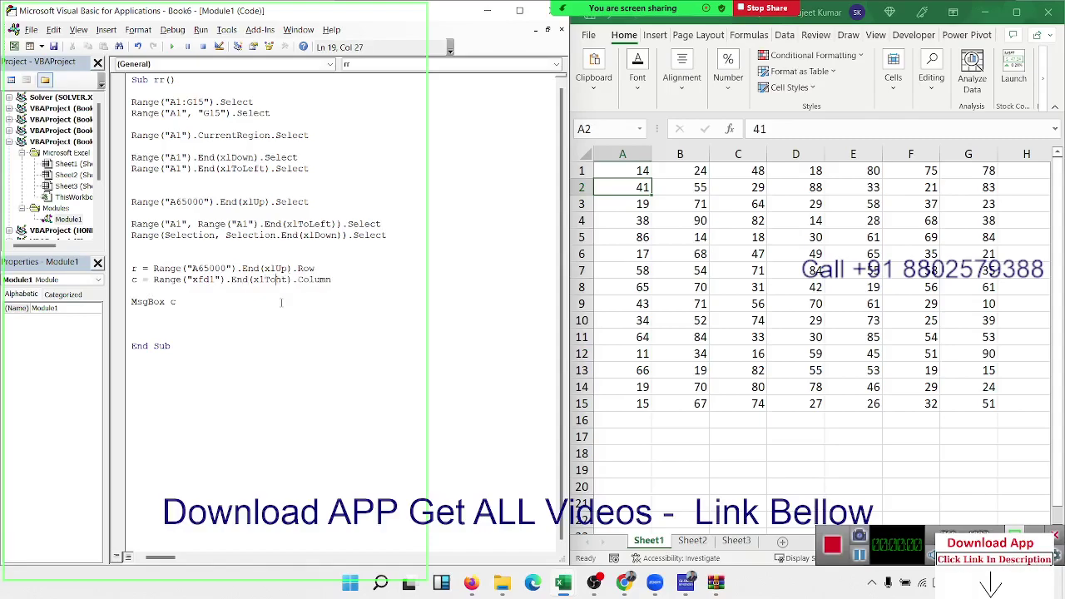
pyautogui.write('lToLe')
pyautogui.write('ft')
pyautogui.click(291, 322)
# - Rerun the macro from the c line and dismiss the message reporting 7
pyautogui.click(172, 29)
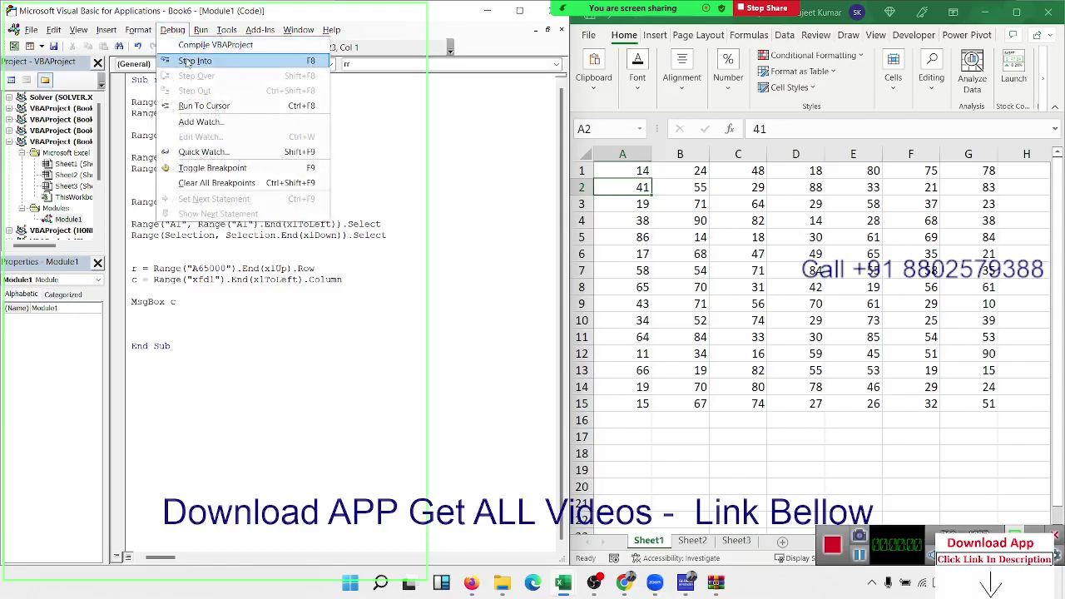
pyautogui.click(188, 62)
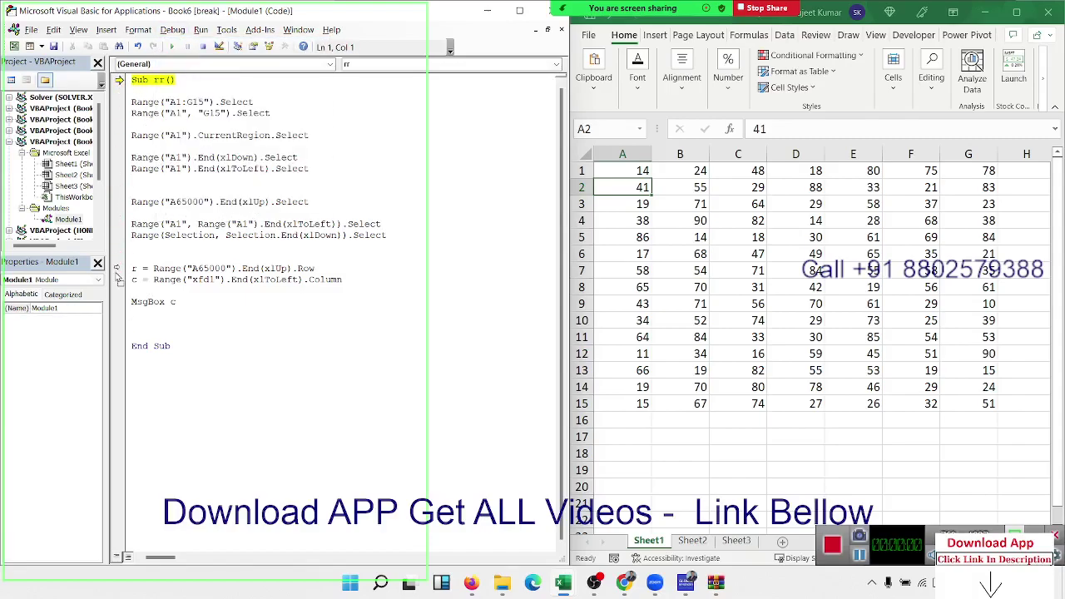
pyautogui.moveTo(118, 280); pyautogui.dragTo(119, 281)
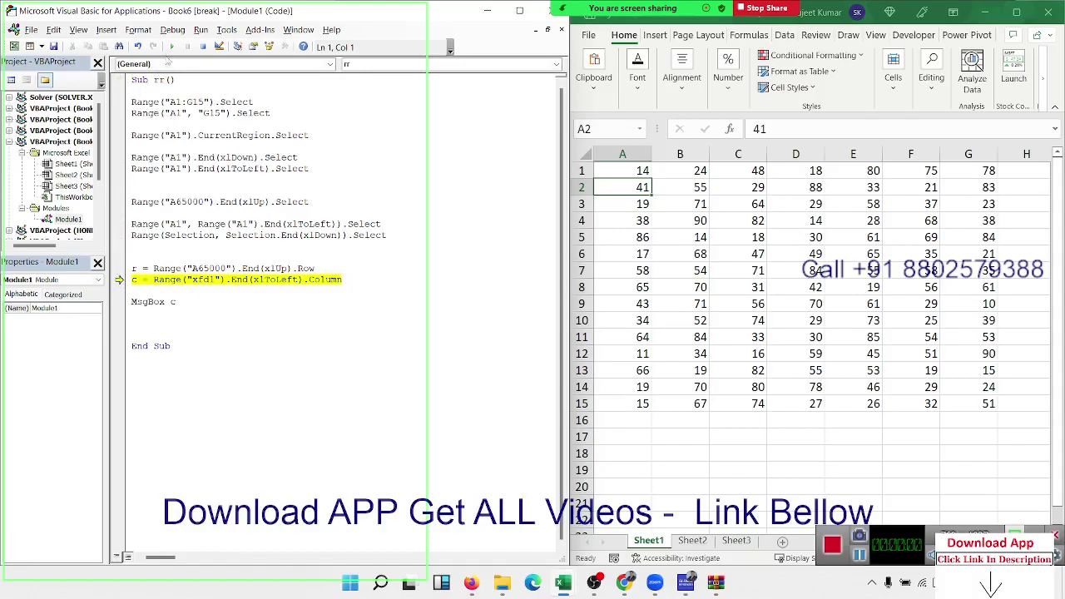
pyautogui.click(171, 47)
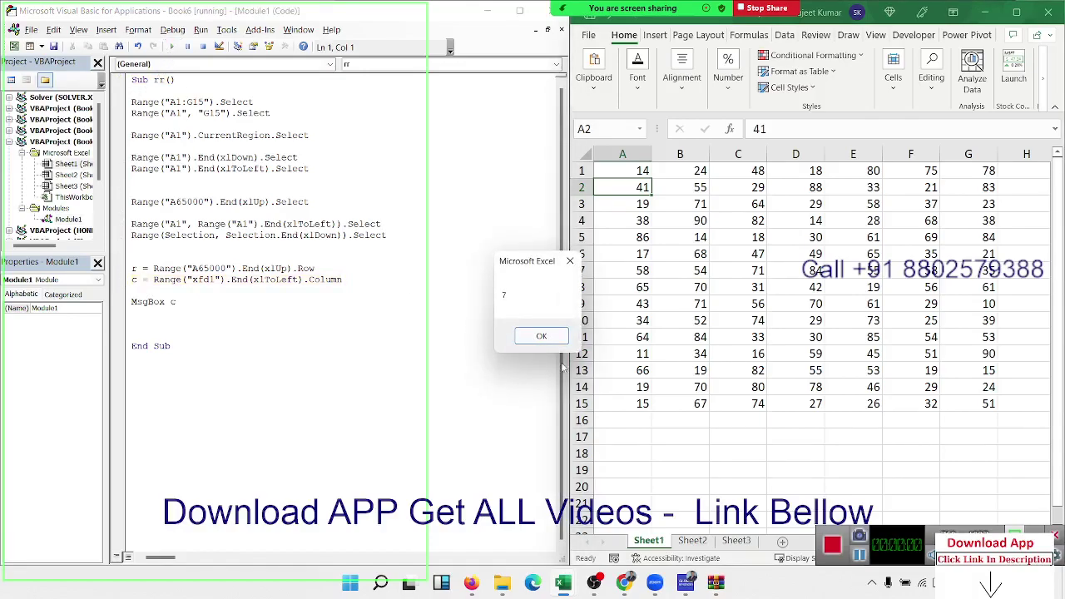
pyautogui.click(541, 336)
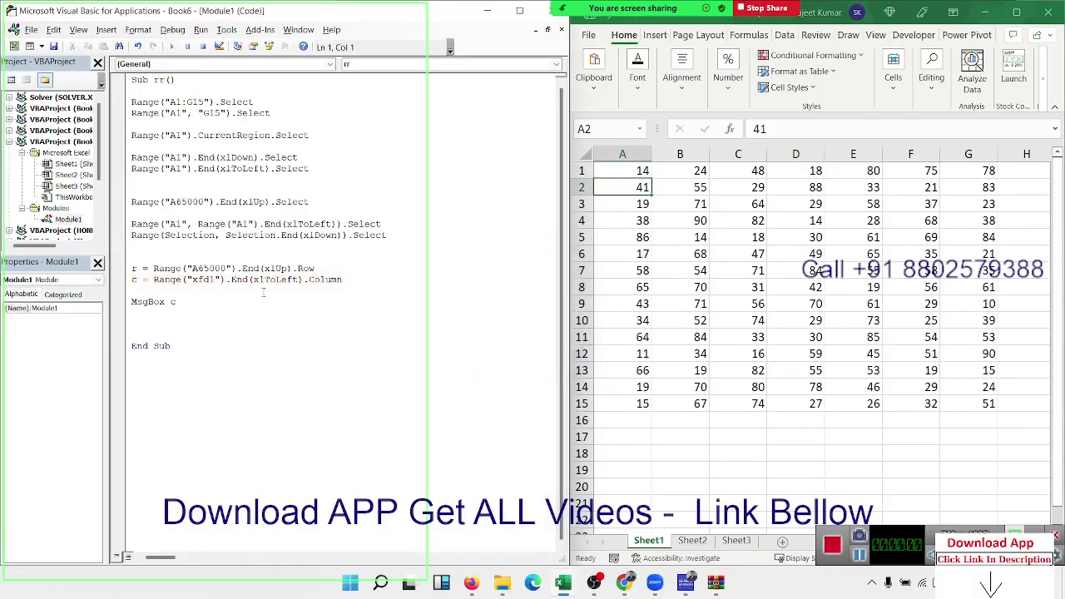
pyautogui.doubleClick(287, 280)
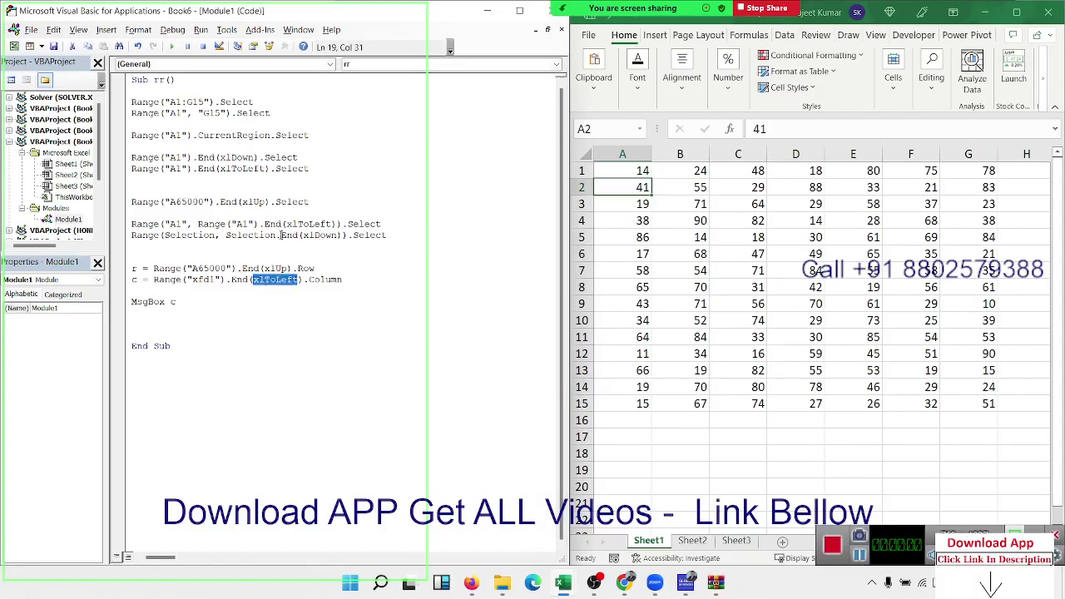
# - Replace xlToLeft with xlToRight in the Range("A1", …) line and with xlRight in the A1 End line
pyautogui.click(315, 225)
pyautogui.doubleClick(315, 224)
pyautogui.click(315, 224)
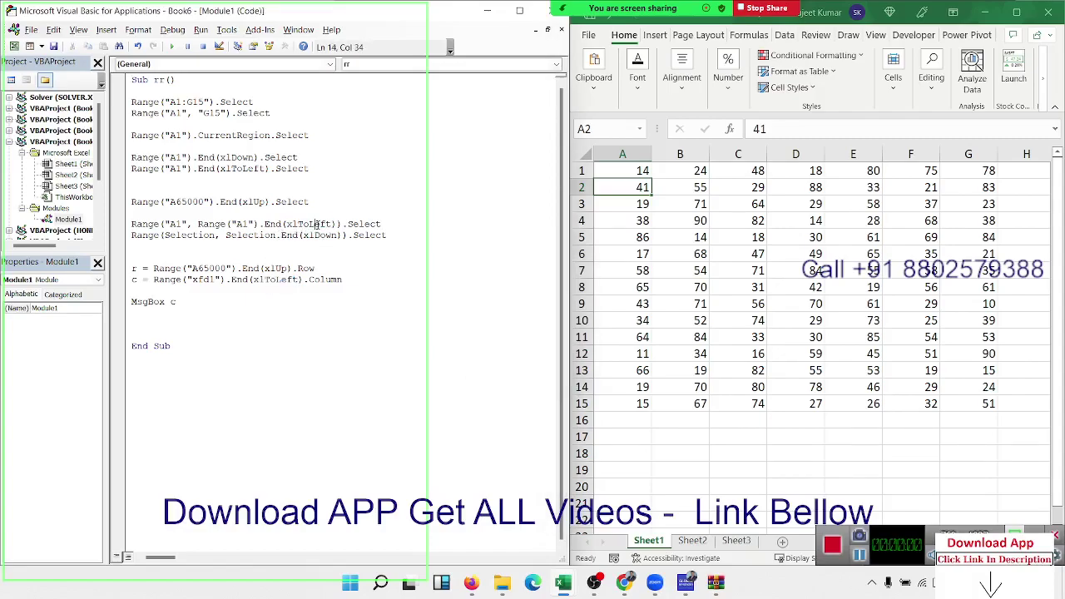
pyautogui.press('Delete')
pyautogui.press('Delete')
pyautogui.press('Delete')
pyautogui.press('Delete')
pyautogui.write('right')
pyautogui.click(351, 250)
pyautogui.doubleClick(255, 170)
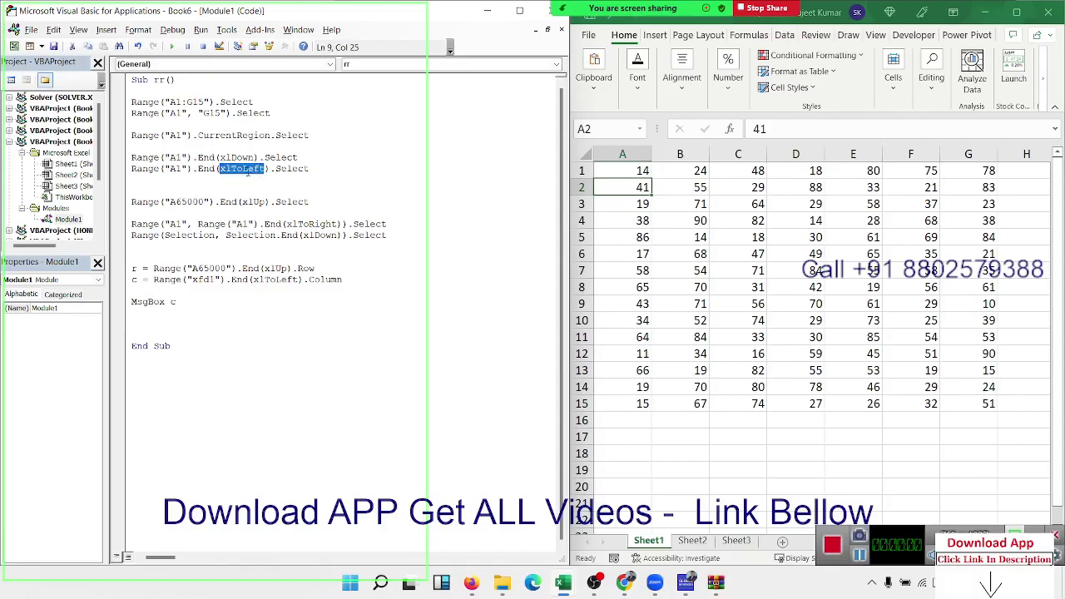
pyautogui.click(248, 170)
pyautogui.moveTo(231, 169); pyautogui.dragTo(265, 169)
pyautogui.write('right')
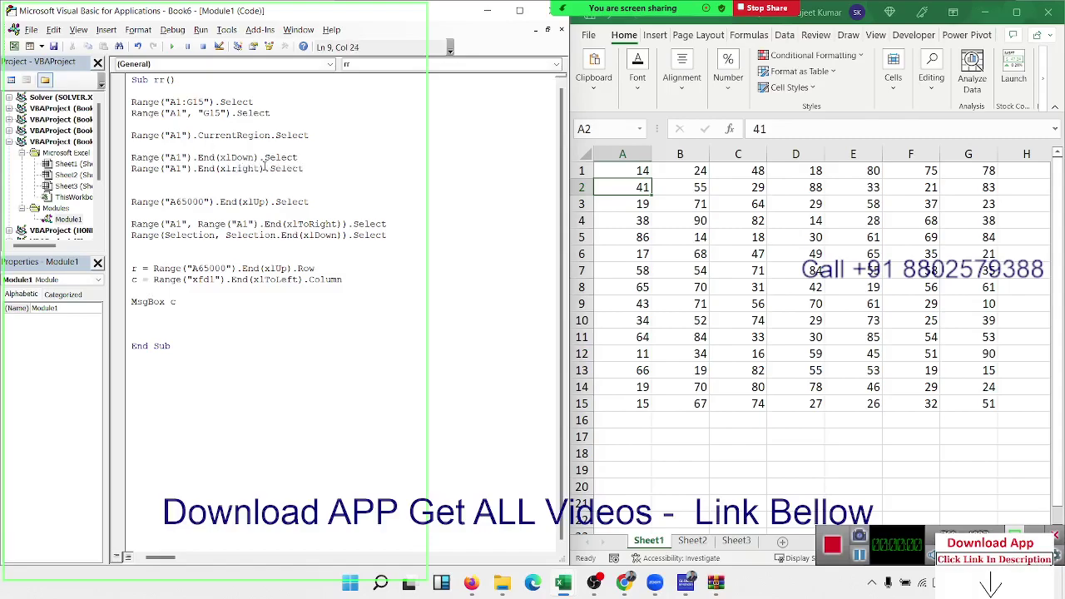
# - Delete the MsgBox c statement and review the r and c expressions
pyautogui.click(258, 202)
pyautogui.moveTo(178, 302); pyautogui.dragTo(131, 302)
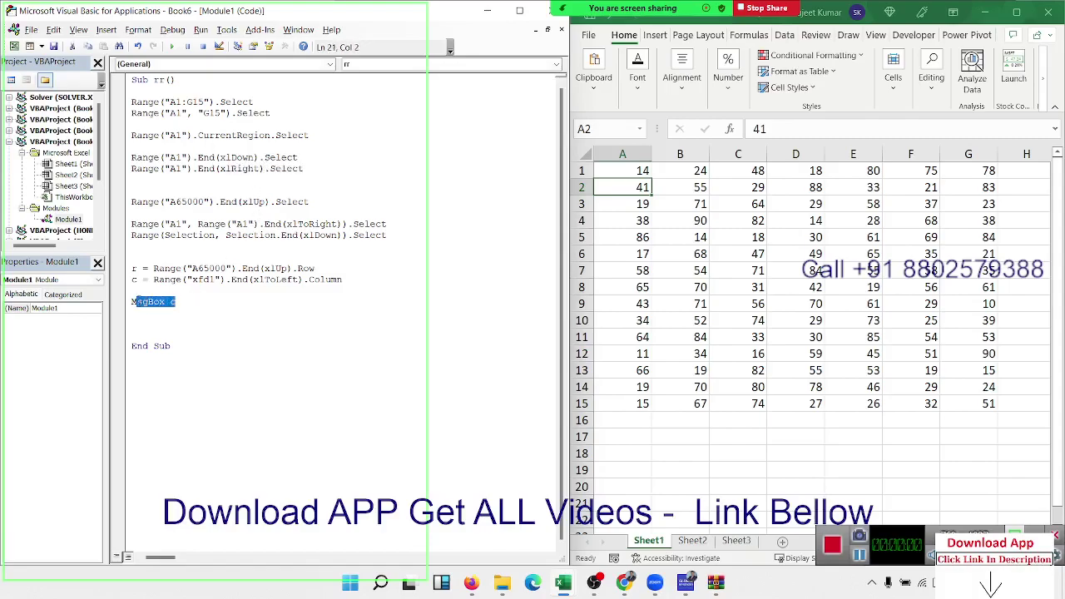
pyautogui.press('Delete')
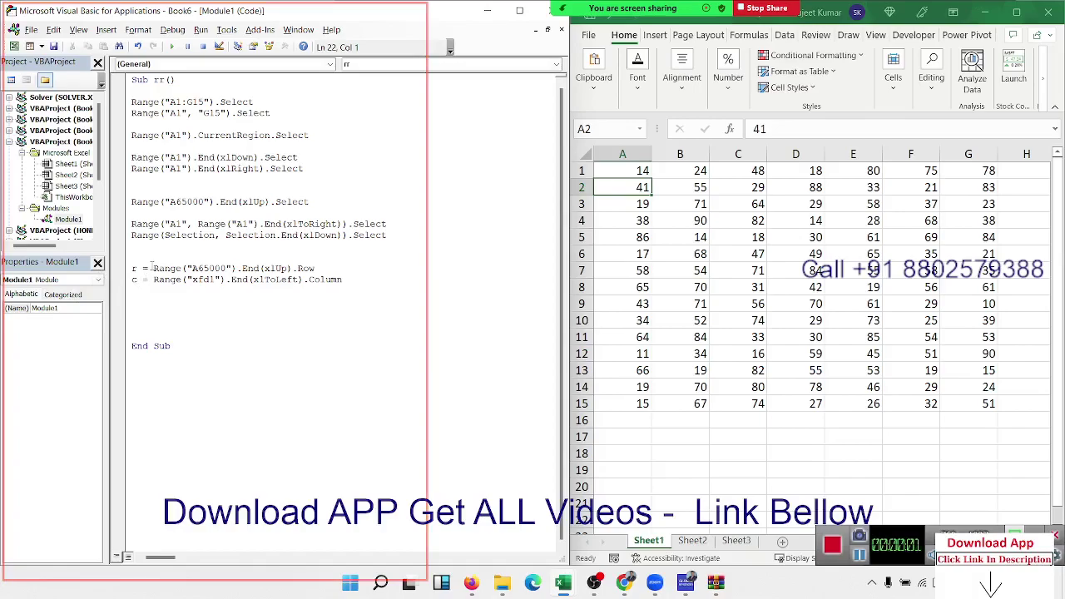
pyautogui.moveTo(153, 269); pyautogui.dragTo(324, 268)
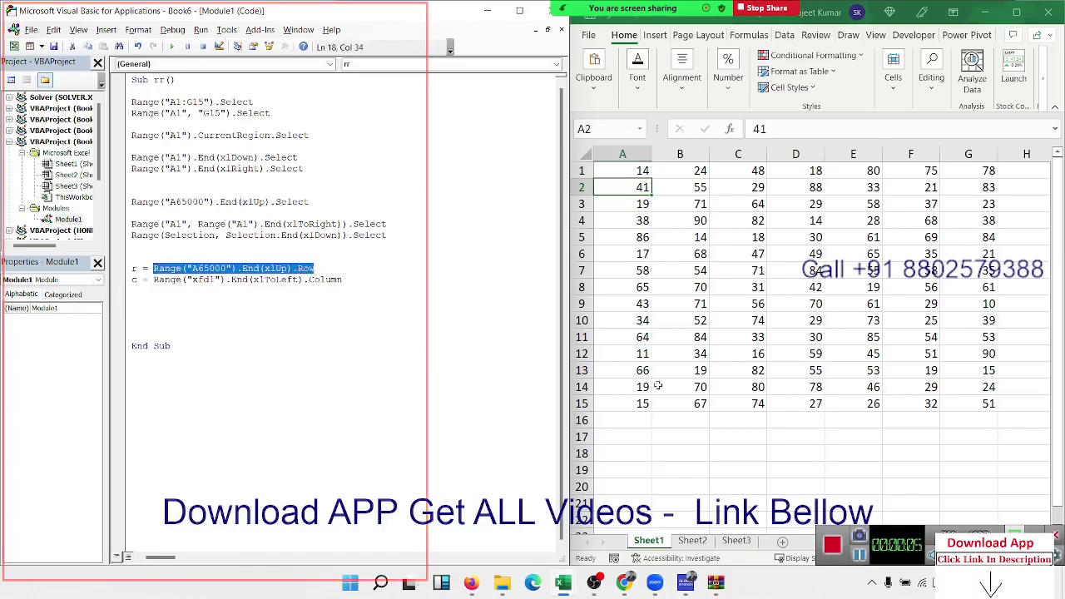
pyautogui.click(131, 268)
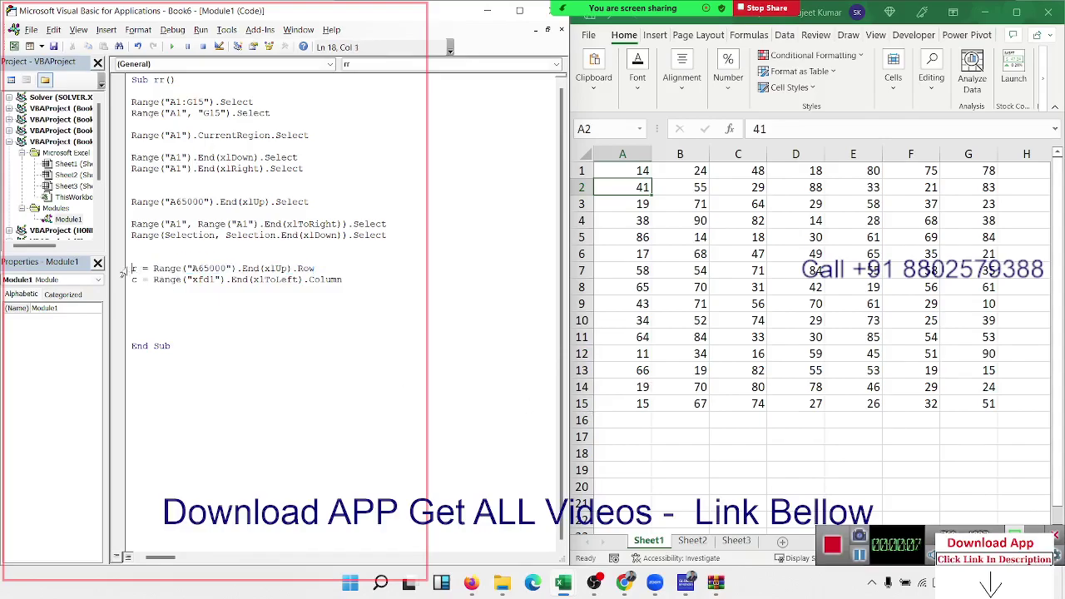
pyautogui.click(226, 288)
pyautogui.click(299, 280)
pyautogui.doubleClick(329, 280)
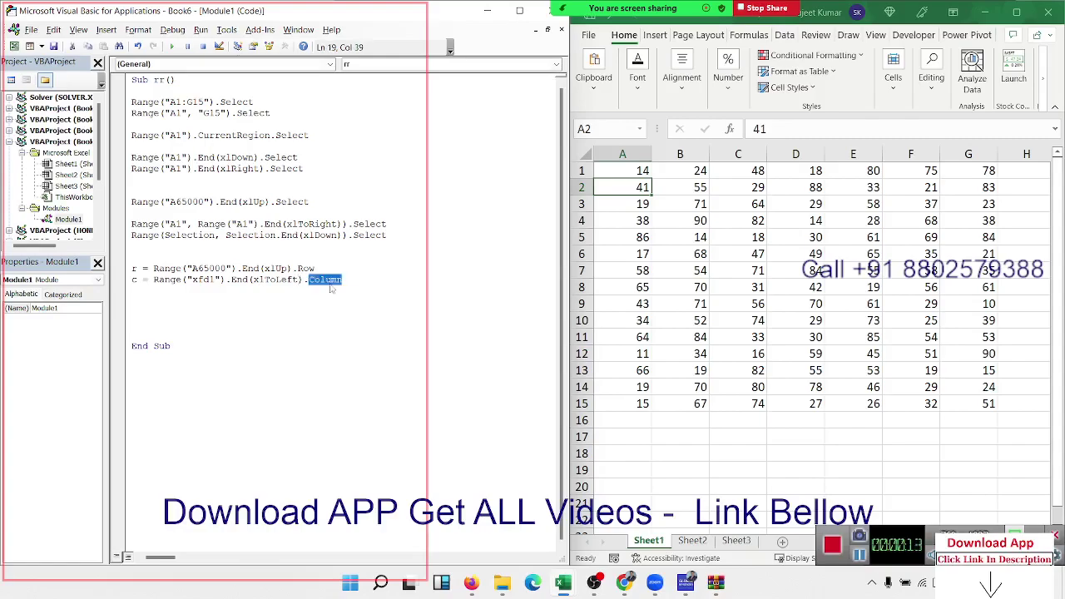
pyautogui.click(138, 279)
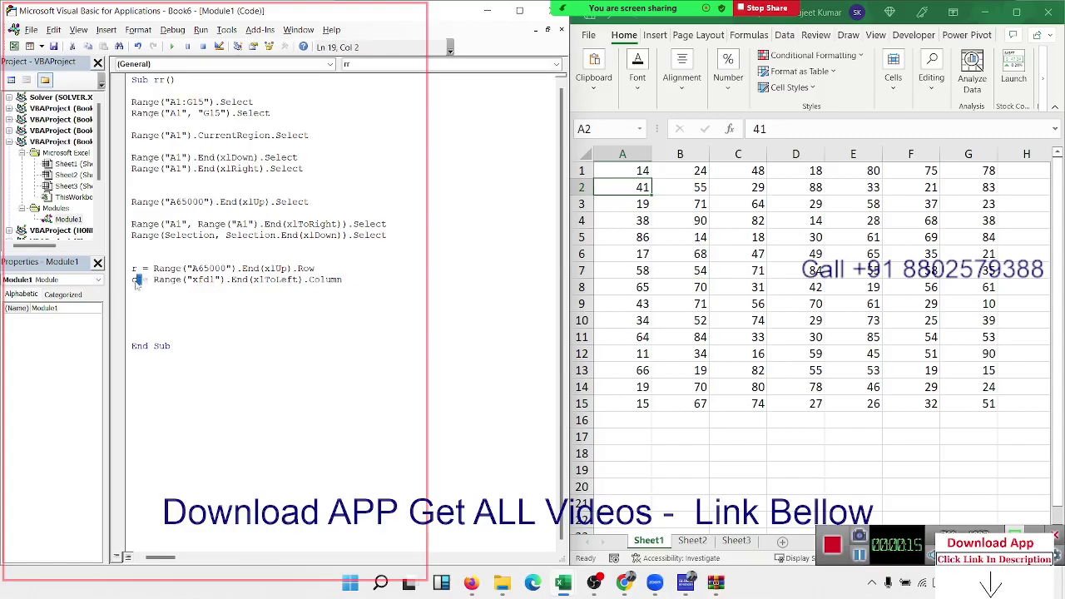
# - Insert Range("A1").Select and Cells(1, 1).Select at the top of the rr macro
pyautogui.click(150, 91)
pyautogui.press('Return')
pyautogui.press('Return')
pyautogui.press('Up')
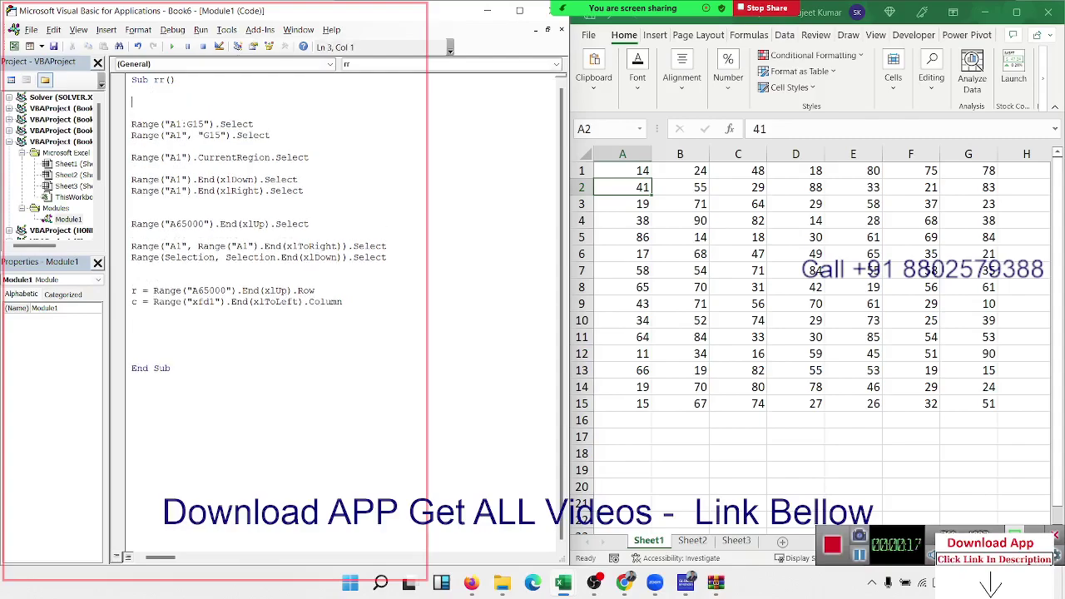
pyautogui.press('Up')
pyautogui.write('range')
pyautogui.write('("')
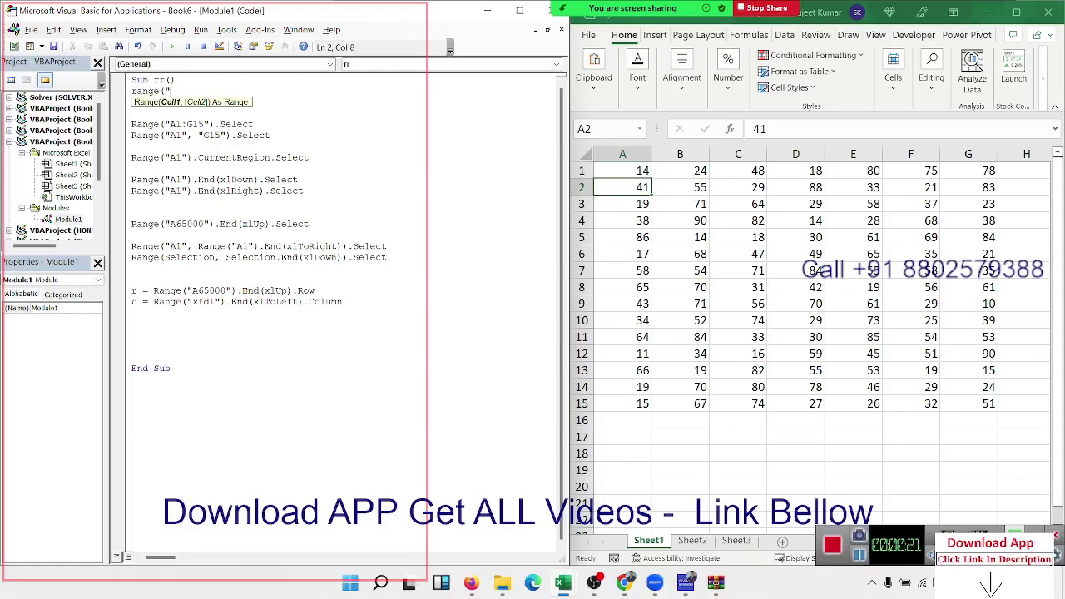
pyautogui.write('A1"')
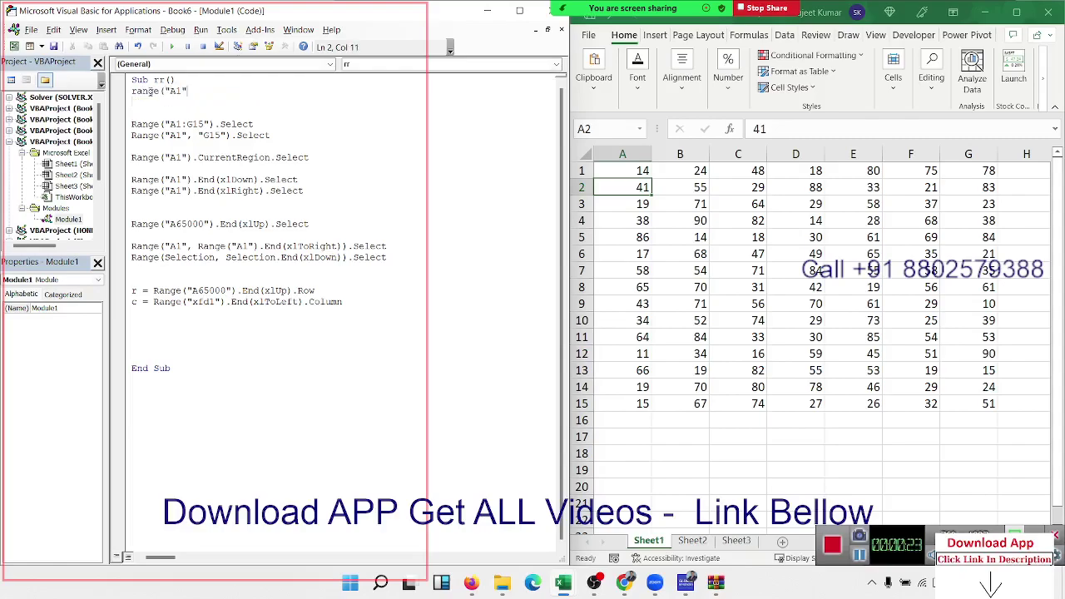
pyautogui.write(').se')
pyautogui.press('Return')
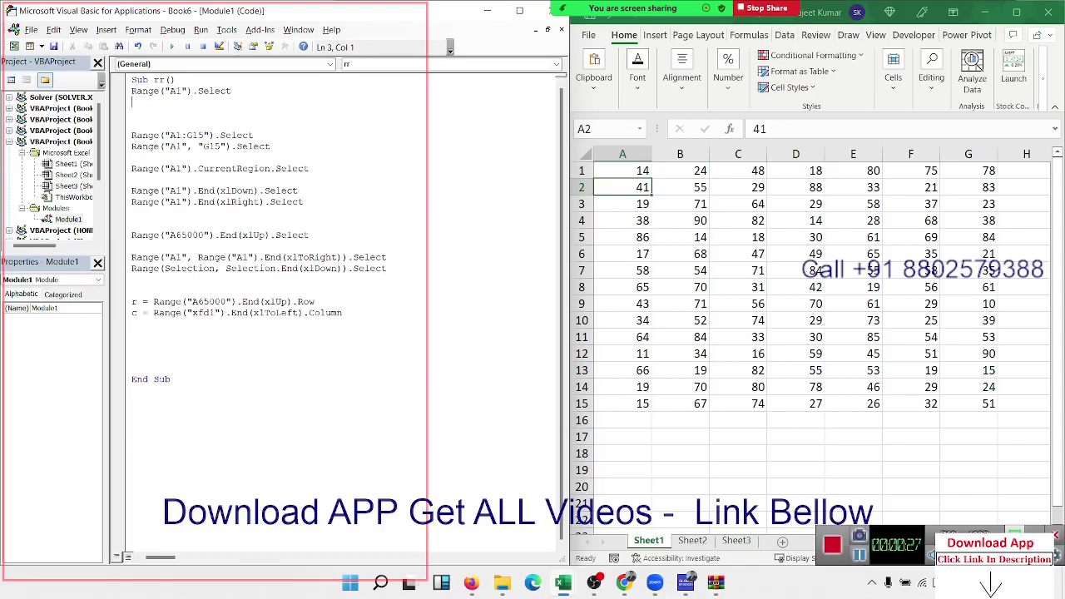
pyautogui.write('cells')
pyautogui.write('(1,')
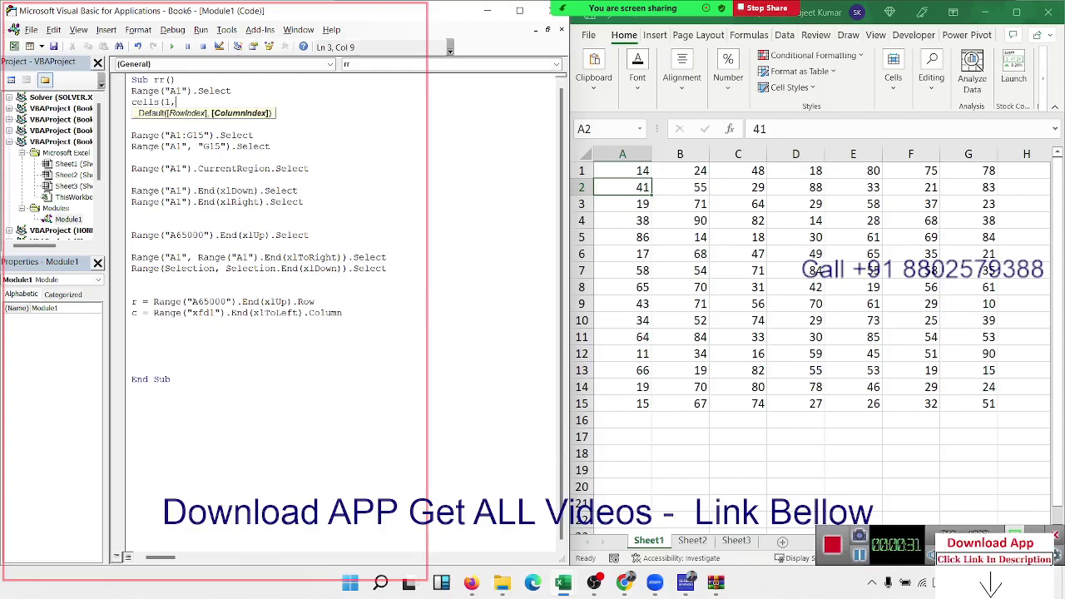
pyautogui.write('1).s')
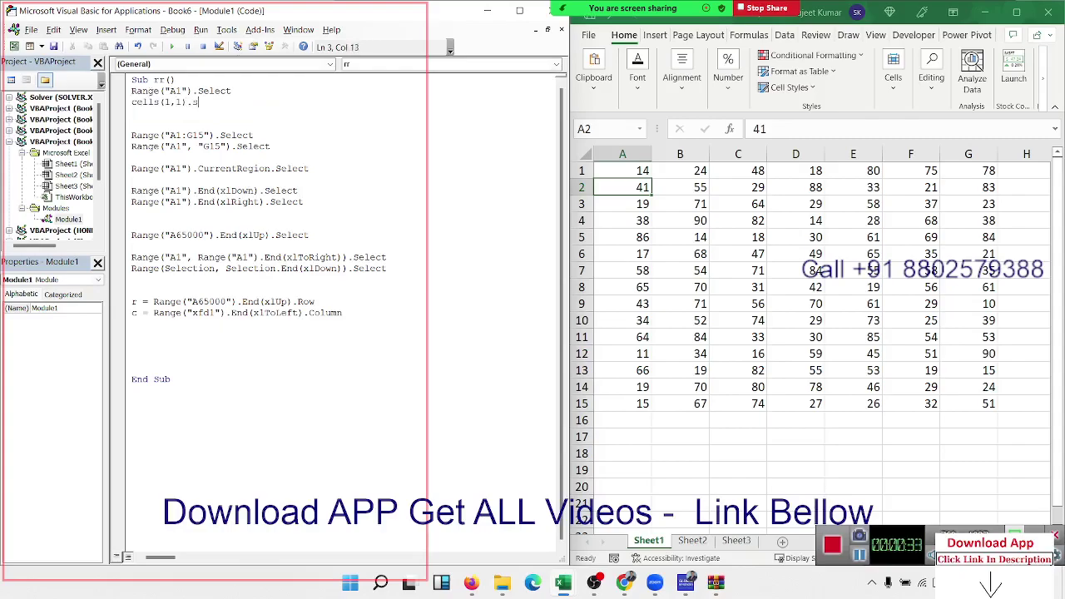
pyautogui.write('el;ec')
pyautogui.press('BackSpace')
pyautogui.press('BackSpace')
pyautogui.press('BackSpace')
pyautogui.write('ect')
pyautogui.click(135, 326)
# - Add Range("A1", Cells(r, c)).Select below the c assignment
pyautogui.press('Return')
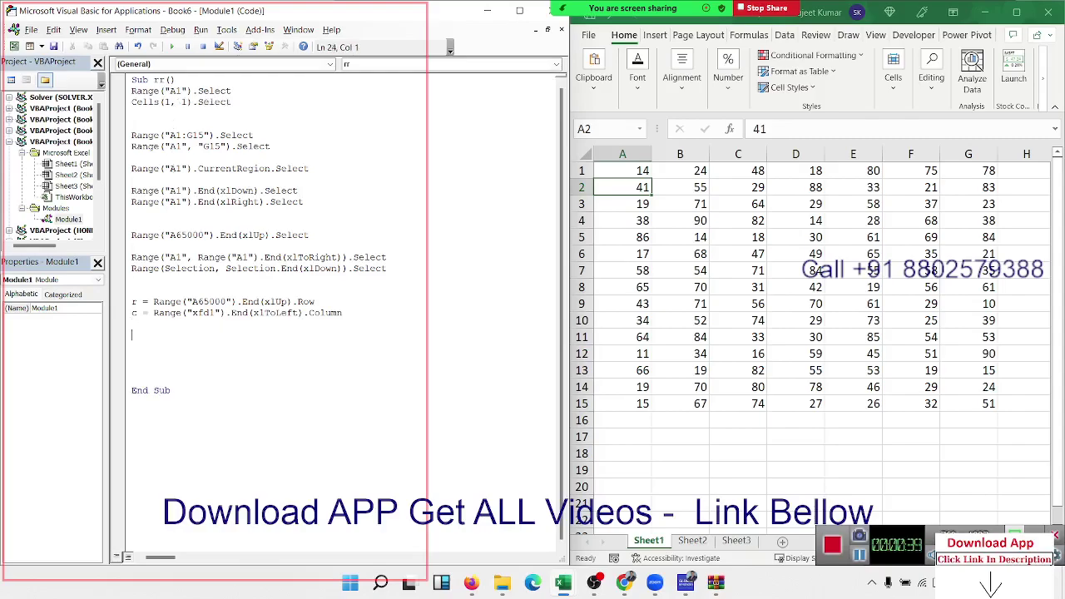
pyautogui.write('range(')
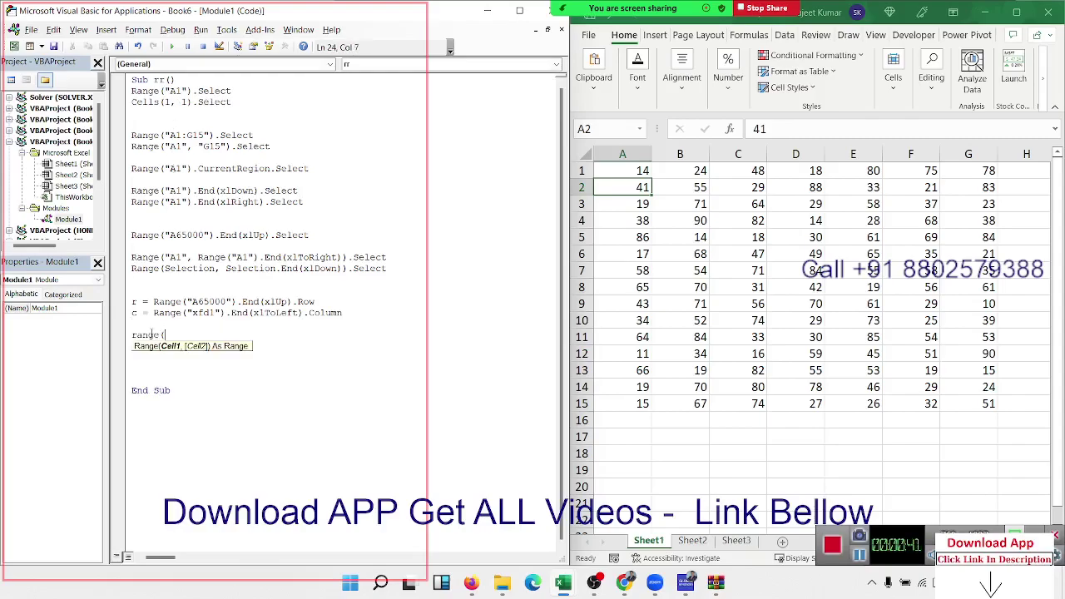
pyautogui.write('"A"')
pyautogui.write('1')
pyautogui.write(',')
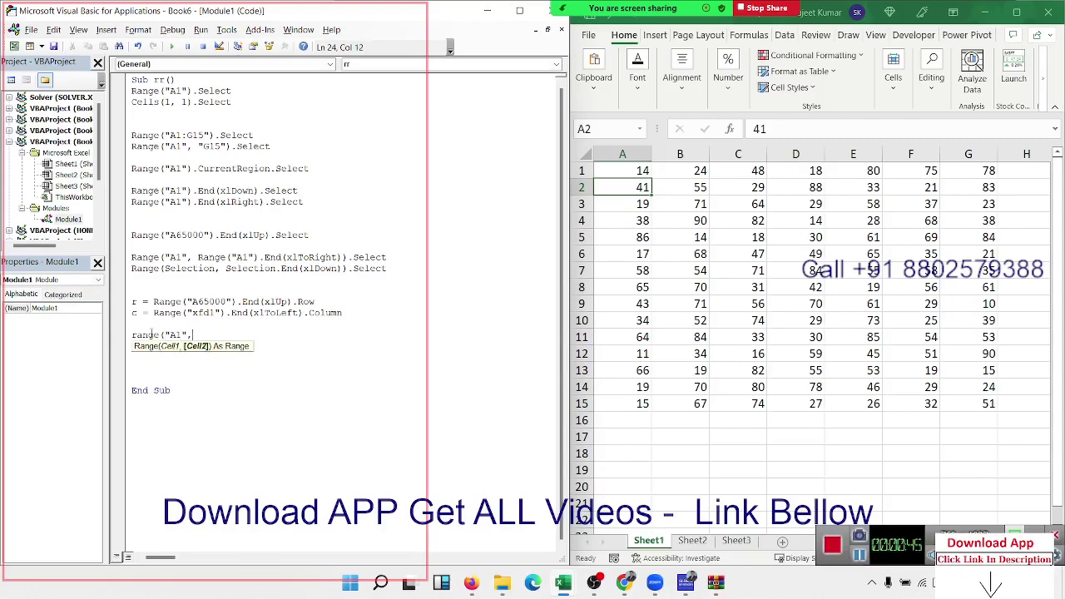
pyautogui.write('cells(')
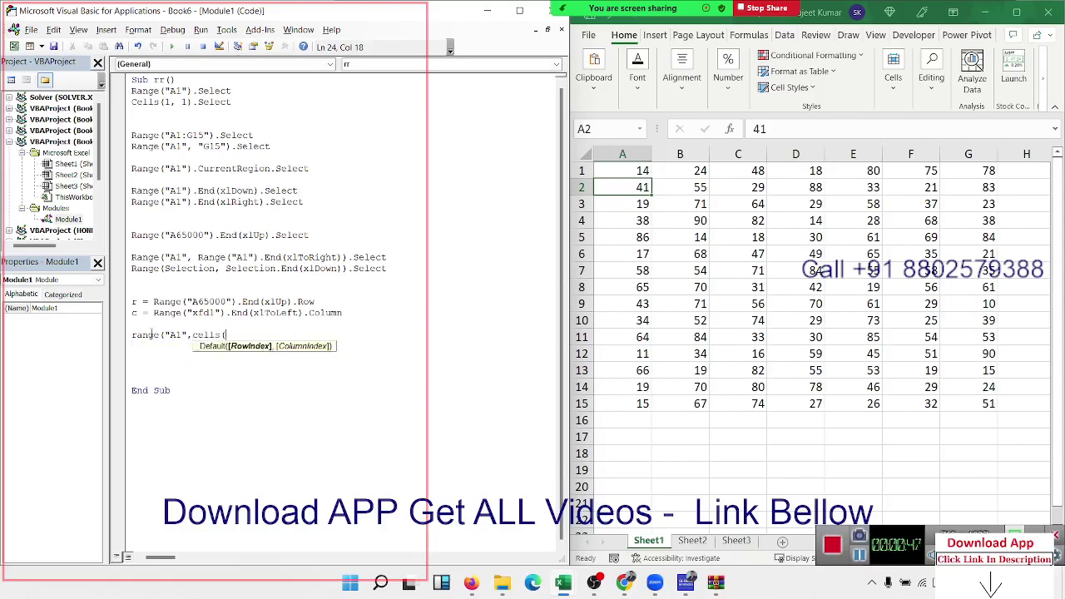
pyautogui.write('r,c')
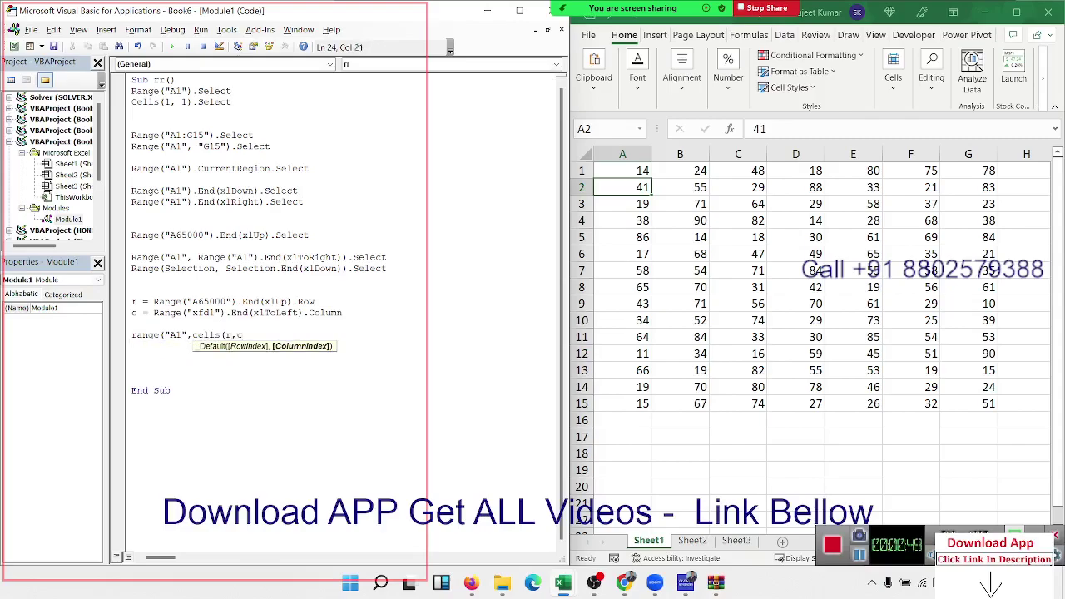
pyautogui.write(')')
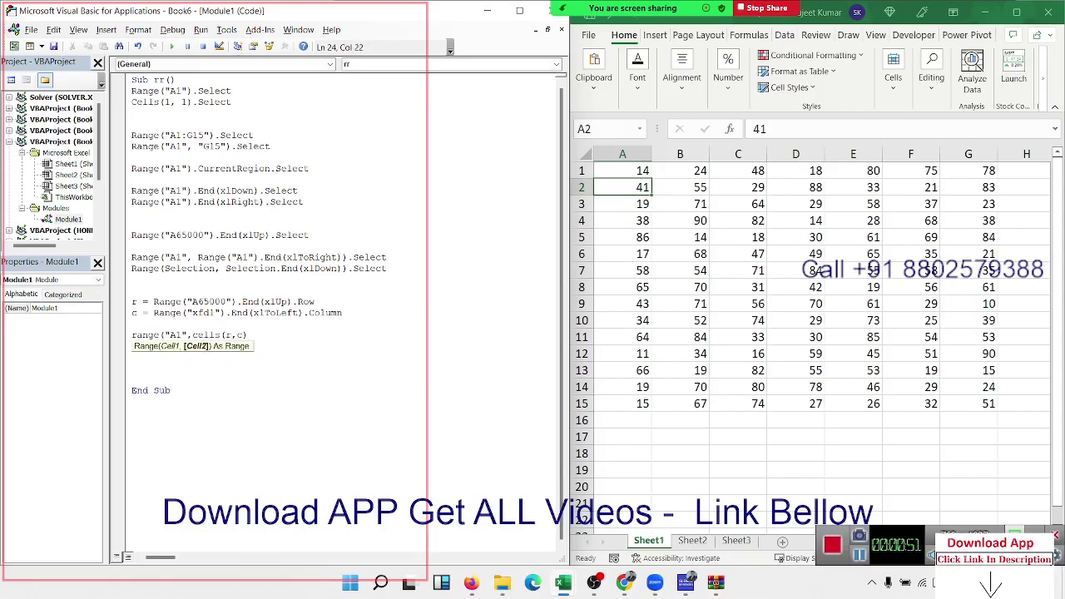
pyautogui.write(').sel')
pyautogui.press('Tab')
pyautogui.press('Return')
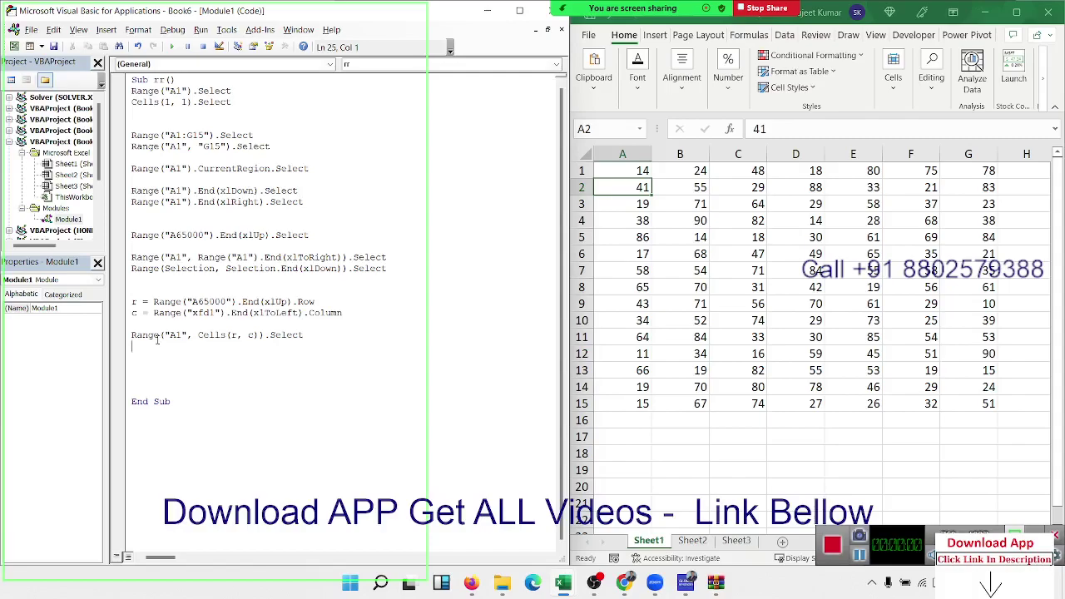
# - Add the line Range("A1").End(xlDown).Select above End Sub
pyautogui.press('Return')
pyautogui.press('Return')
pyautogui.moveTo(260, 190); pyautogui.dragTo(122, 197)
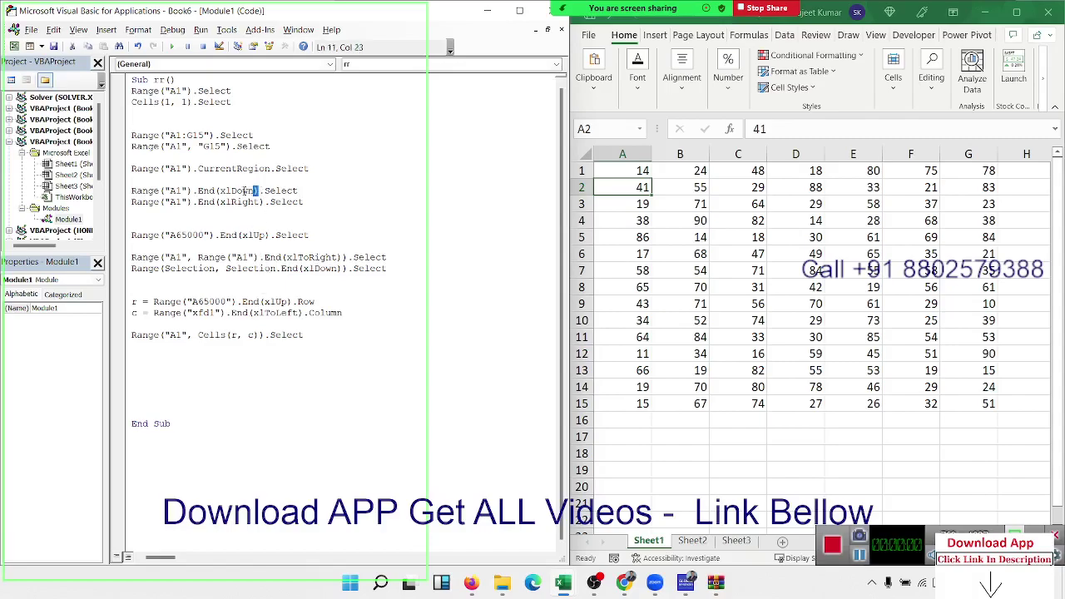
pyautogui.click(135, 368)
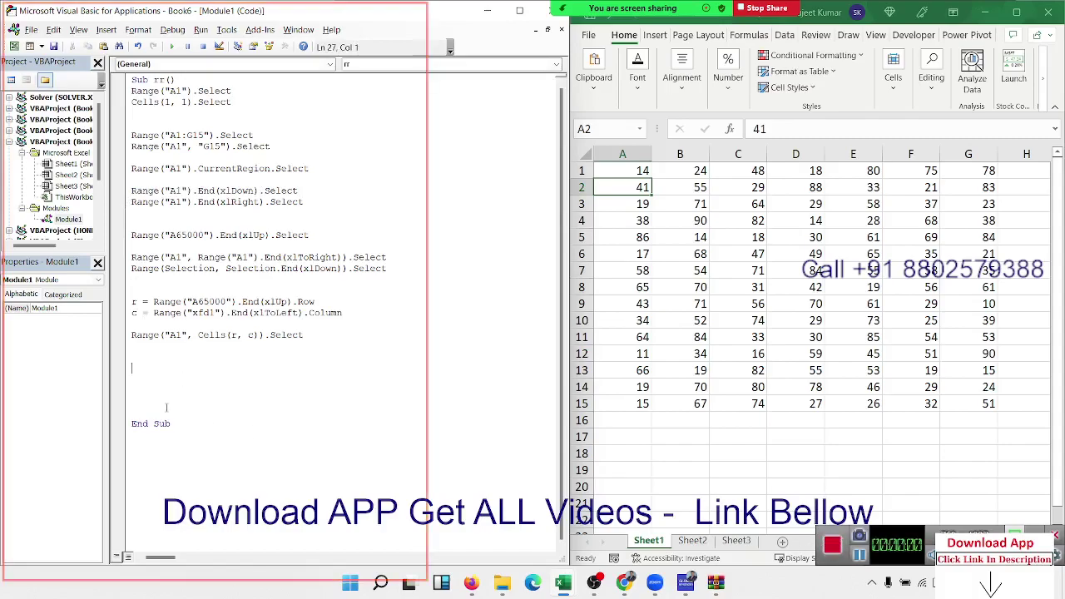
pyautogui.click(144, 352)
pyautogui.click(142, 366)
pyautogui.write('Range("A1").End(xlDown)')
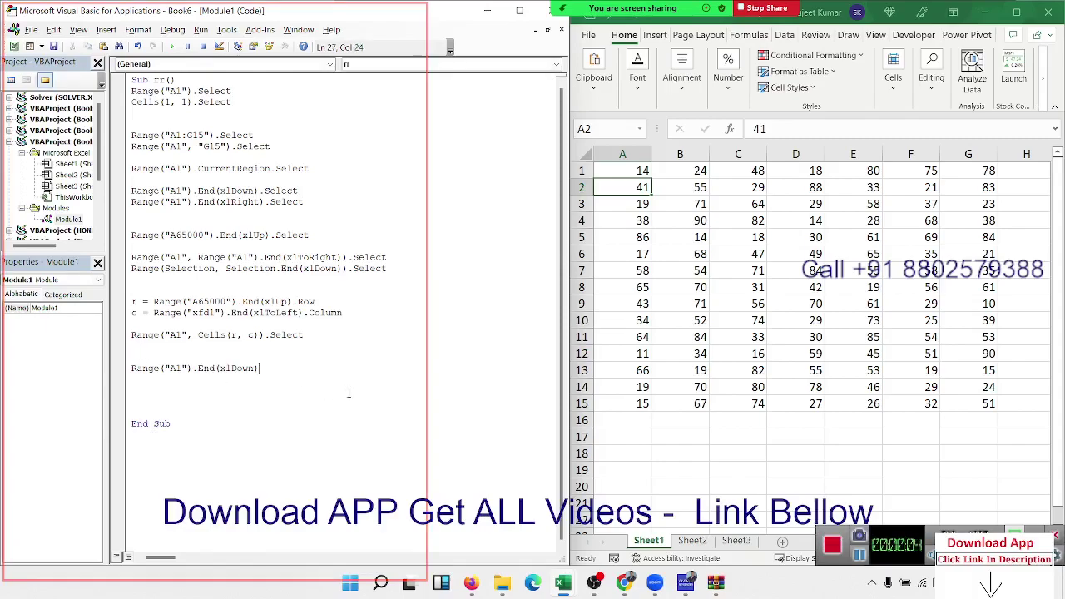
pyautogui.write('.Select')
pyautogui.press('Return')
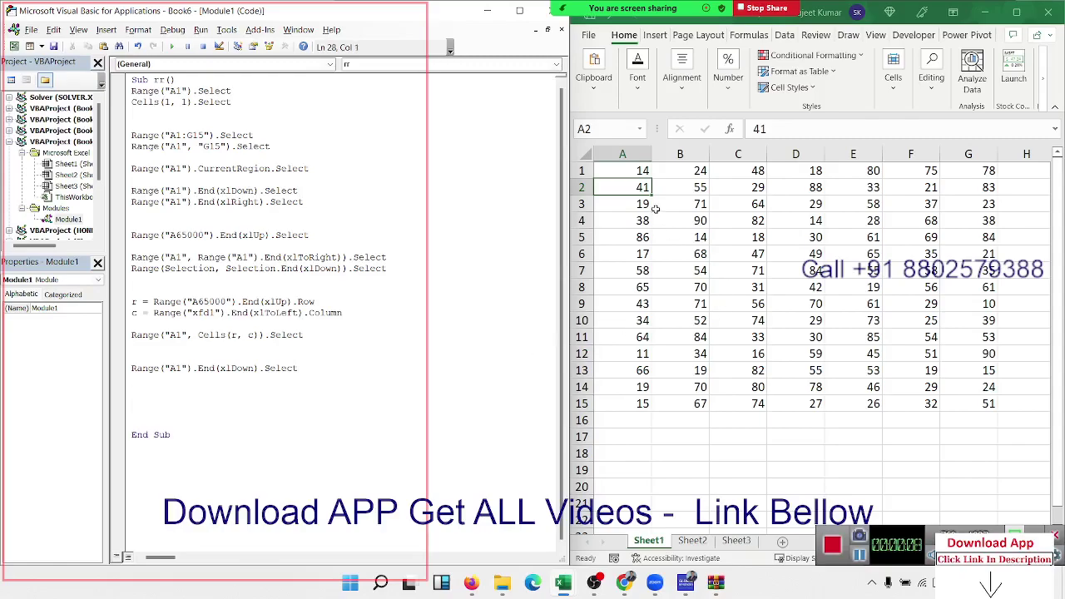
# - In the worksheet, jump from A1 with Ctrl+Down and select the empty cell below the data
pyautogui.click(634, 170)
pyautogui.click(634, 170)
pyautogui.hotkey('ctrl', 'Down')
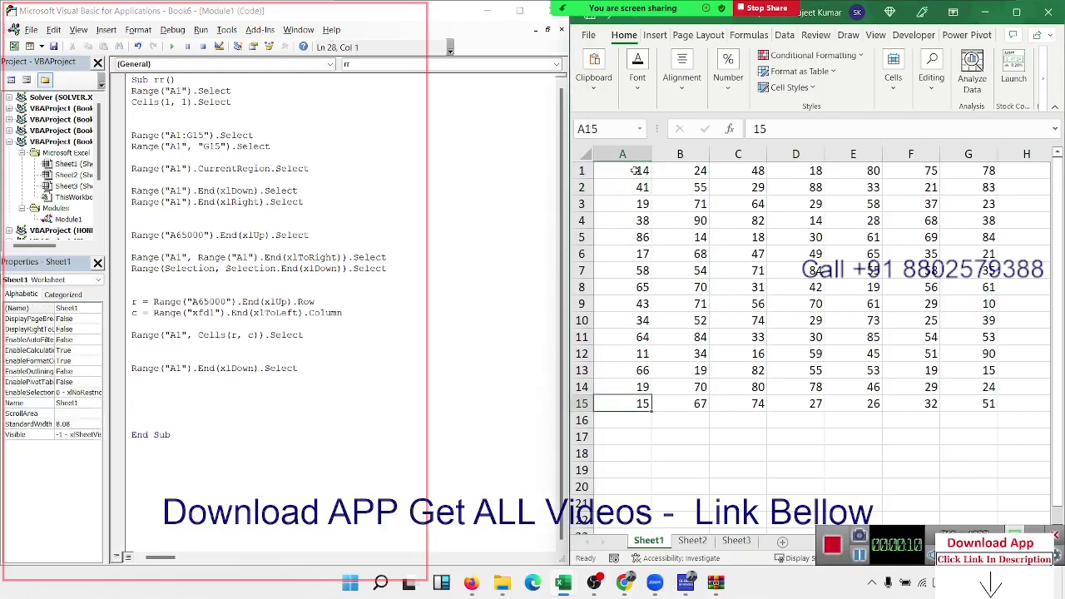
pyautogui.click(645, 419)
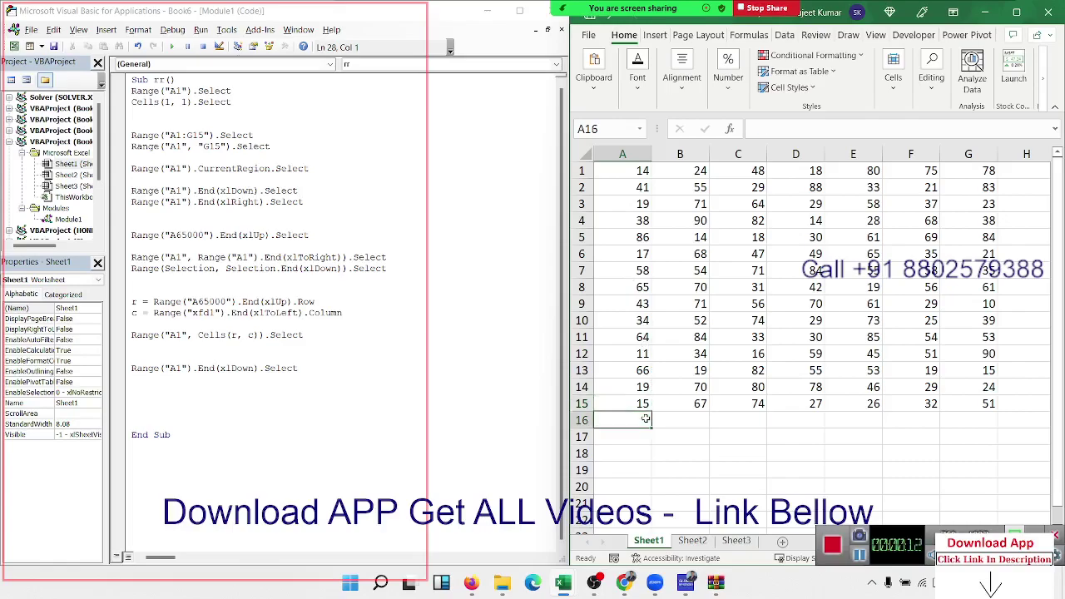
# - Change the new line to Range("A1").End(xlDown).Offset(1, 0).Select
pyautogui.click(333, 361)
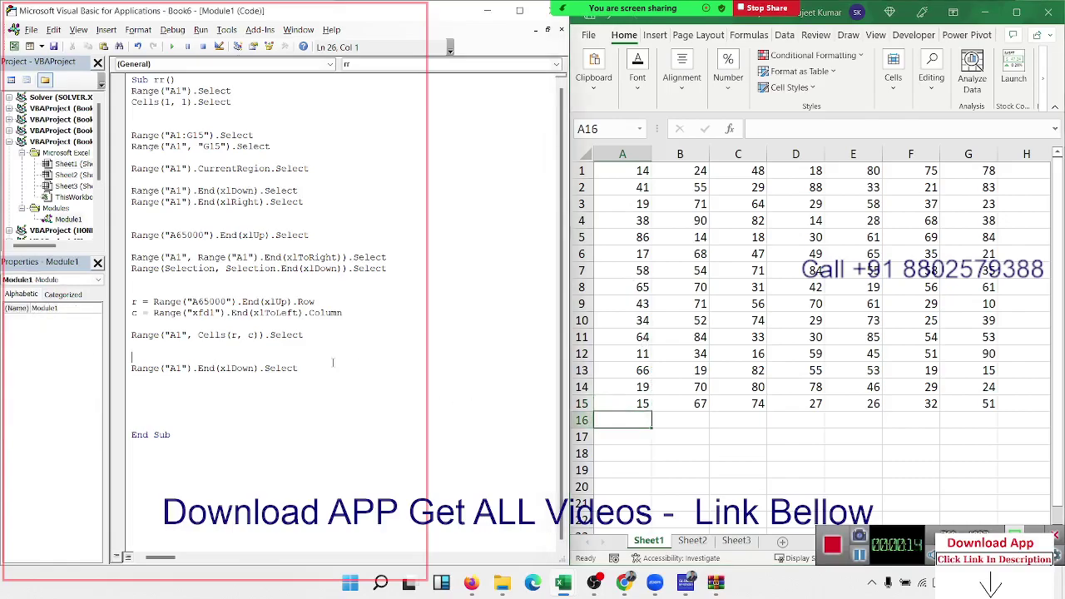
pyautogui.hotkey('shift', 'Left')
pyautogui.hotkey('shift', 'Left')
pyautogui.hotkey('shift', 'Left')
pyautogui.press('BackSpace')
pyautogui.write('.of')
pyautogui.press('Tab')
pyautogui.write('(1')
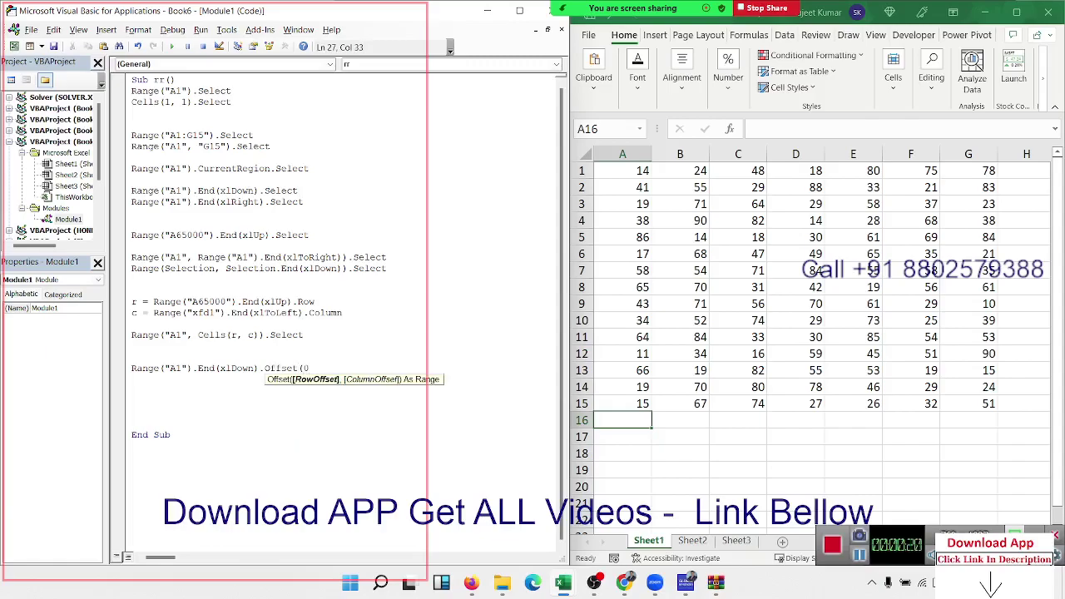
pyautogui.write(',0')
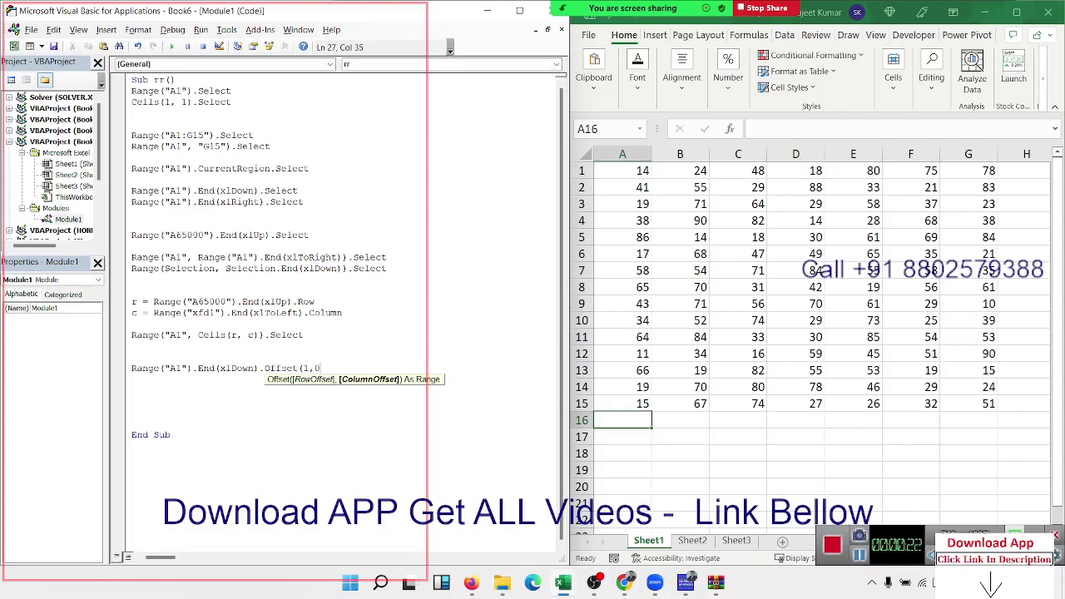
pyautogui.write(').s')
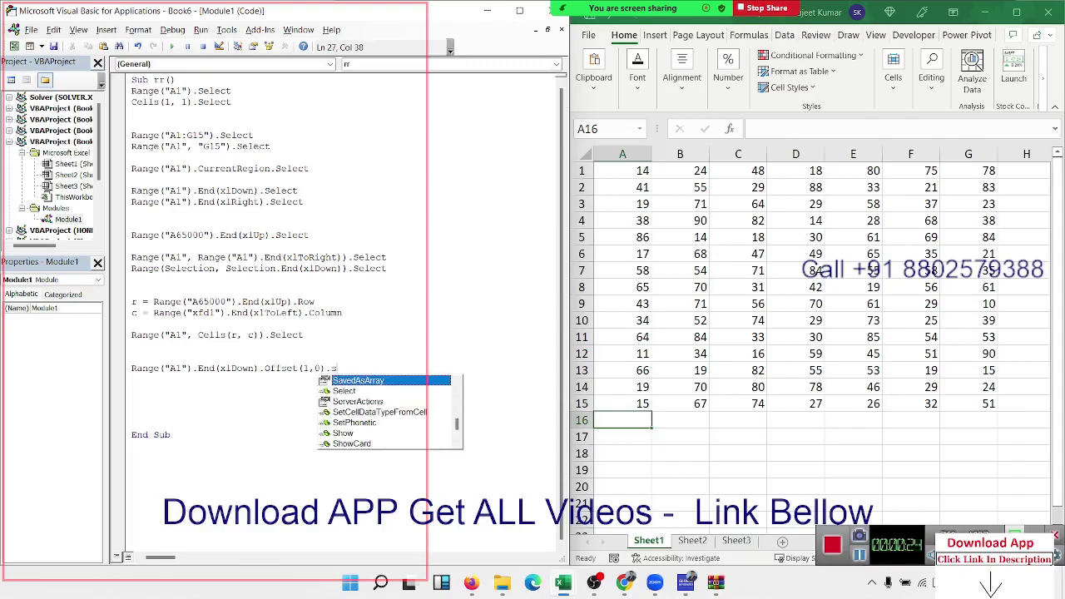
pyautogui.write('e')
pyautogui.press('Tab')
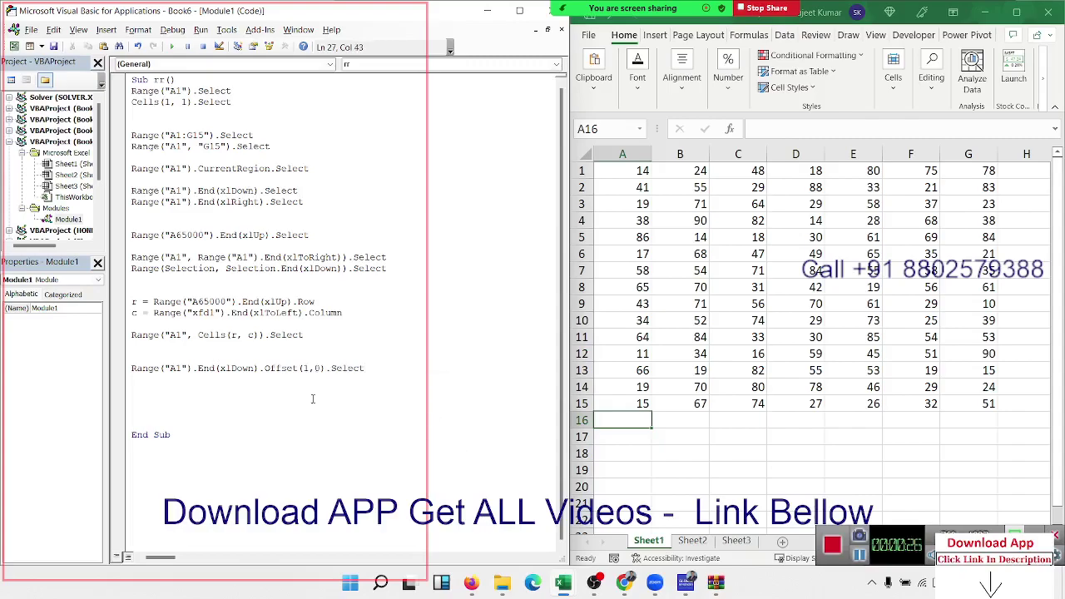
pyautogui.click(312, 399)
# - Recheck the last filled cell from A2 with Ctrl+Down and select the Range("A65000").End(xlUp) expression for reuse
pyautogui.click(643, 186)
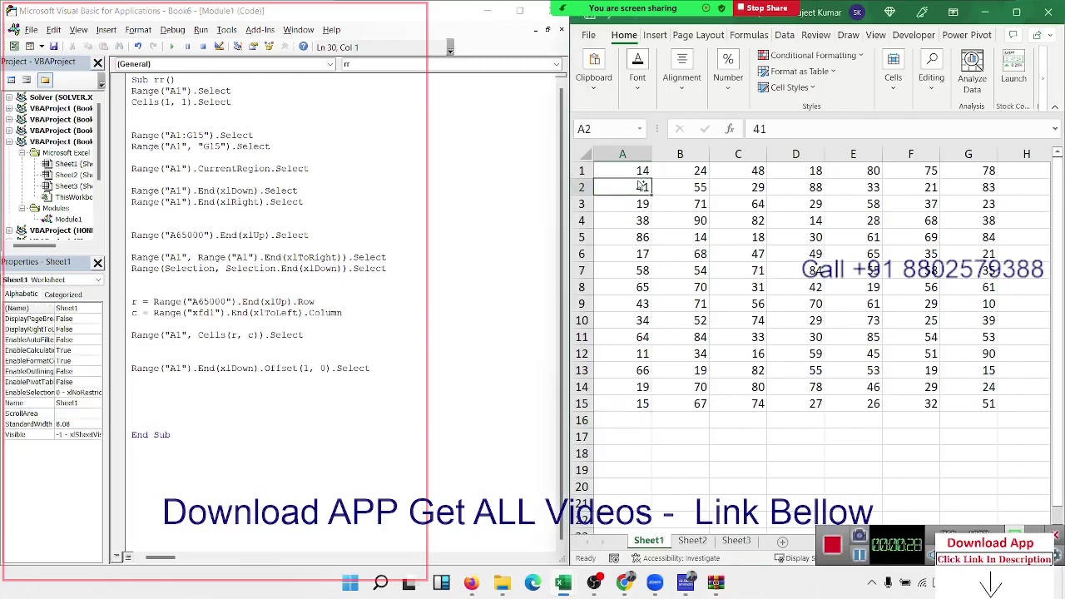
pyautogui.hotkey('ctrl', 'Down')
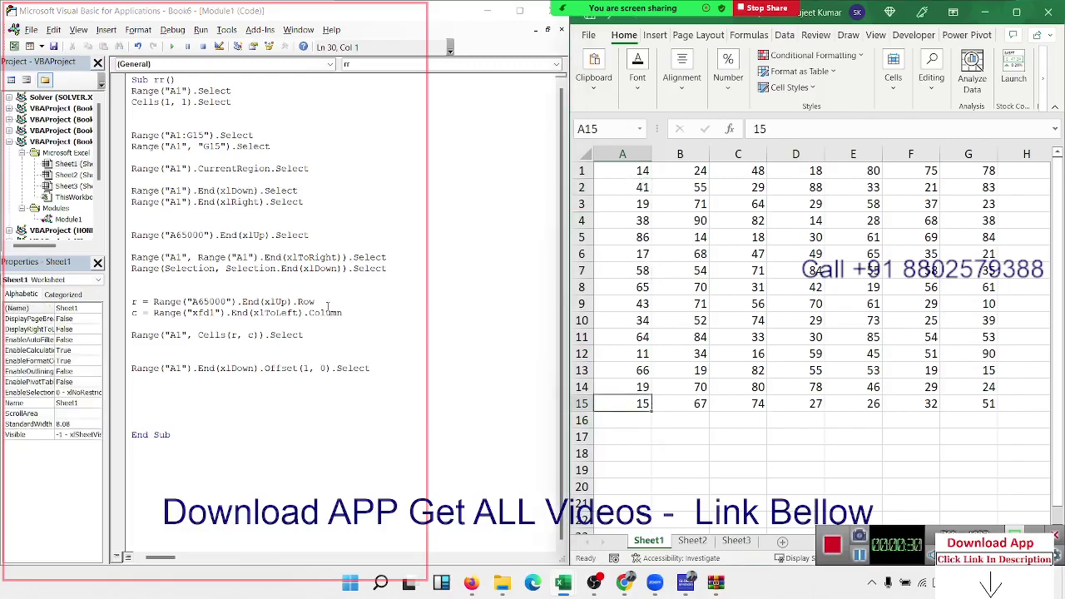
pyautogui.click(162, 393)
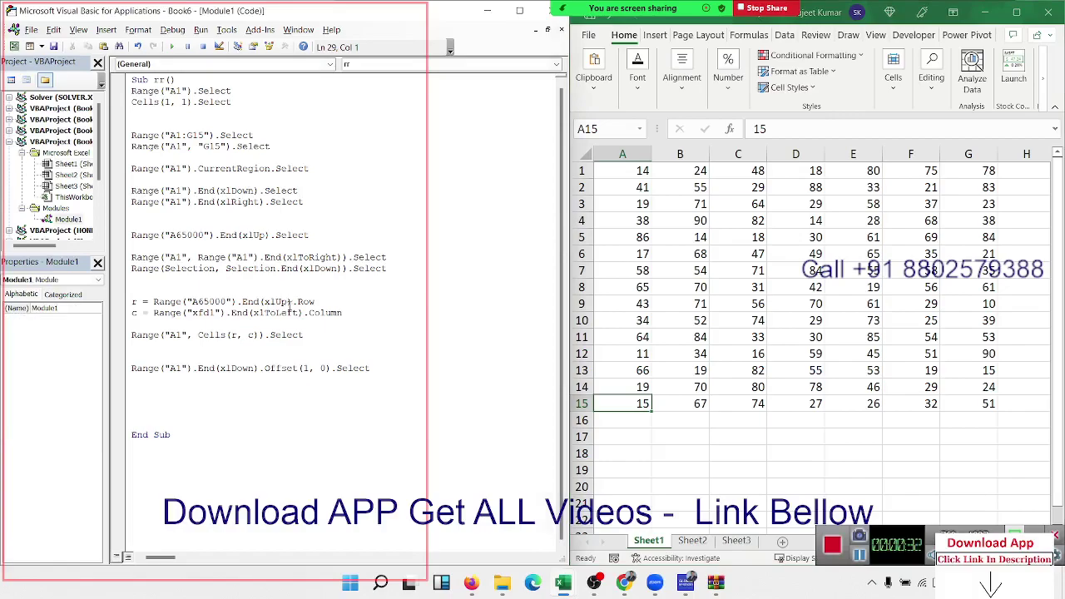
pyautogui.moveTo(293, 301); pyautogui.dragTo(204, 289)
pyautogui.hotkey('ctrl', 'c')
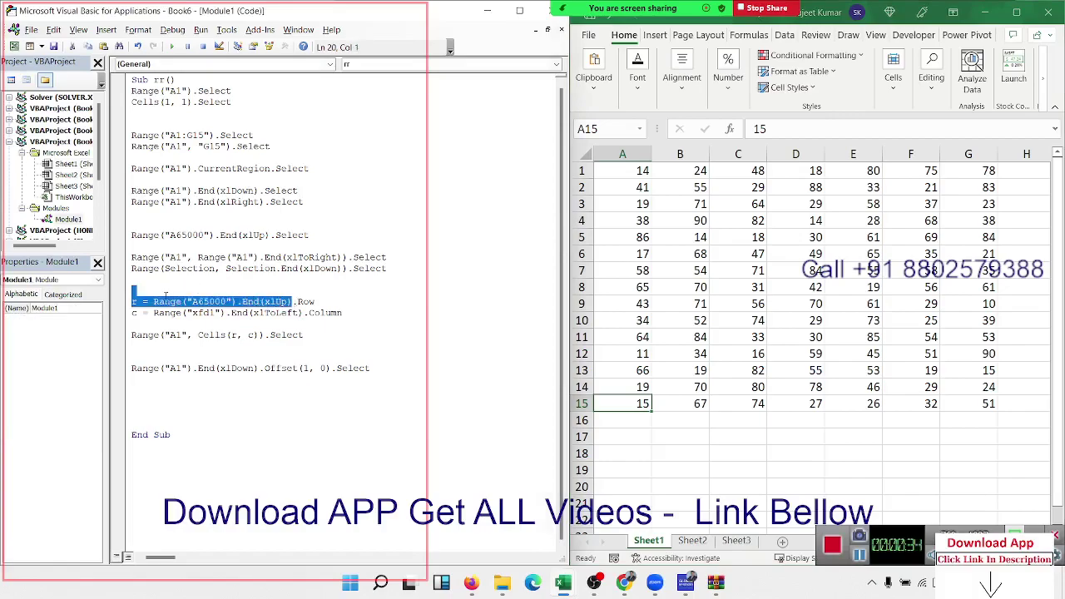
# - Paste Range("A65000").End(xlUp) on a new line and append .Offset(1, 2).Select
pyautogui.click(138, 381)
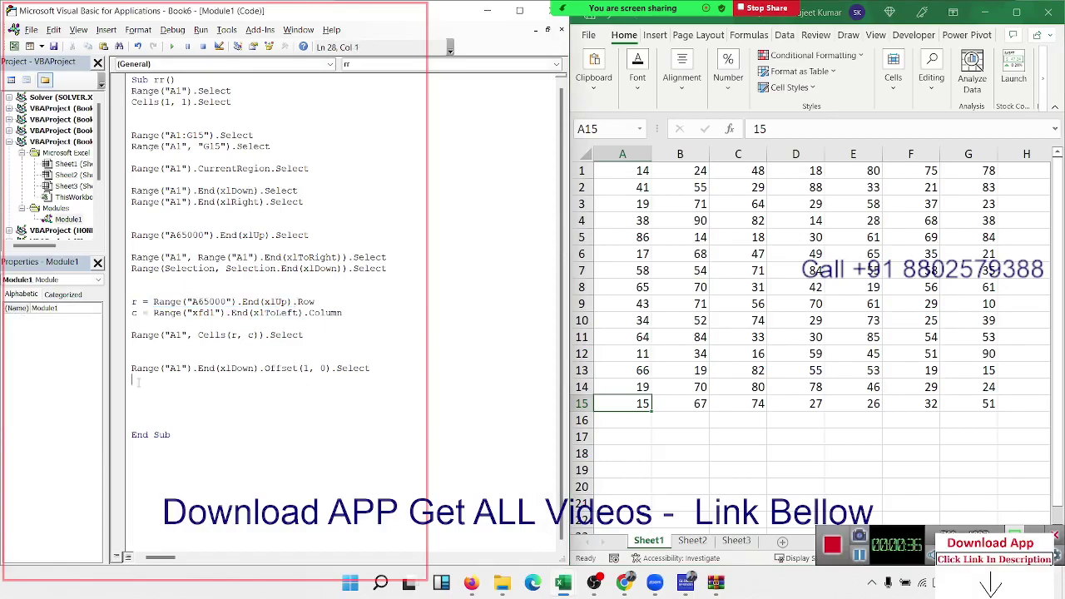
pyautogui.hotkey('ctrl', 'v')
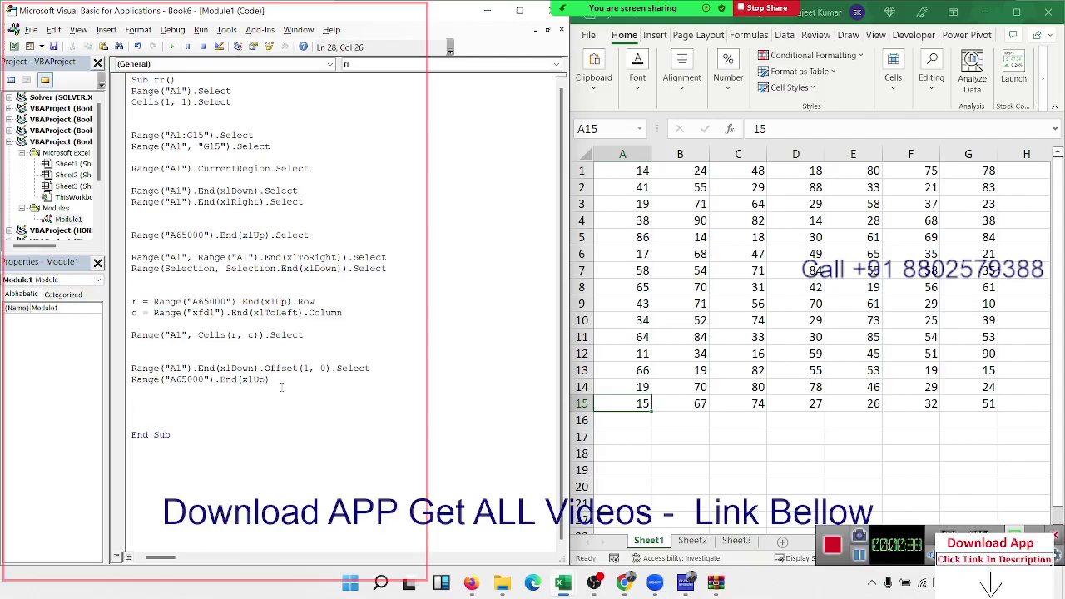
pyautogui.write('.')
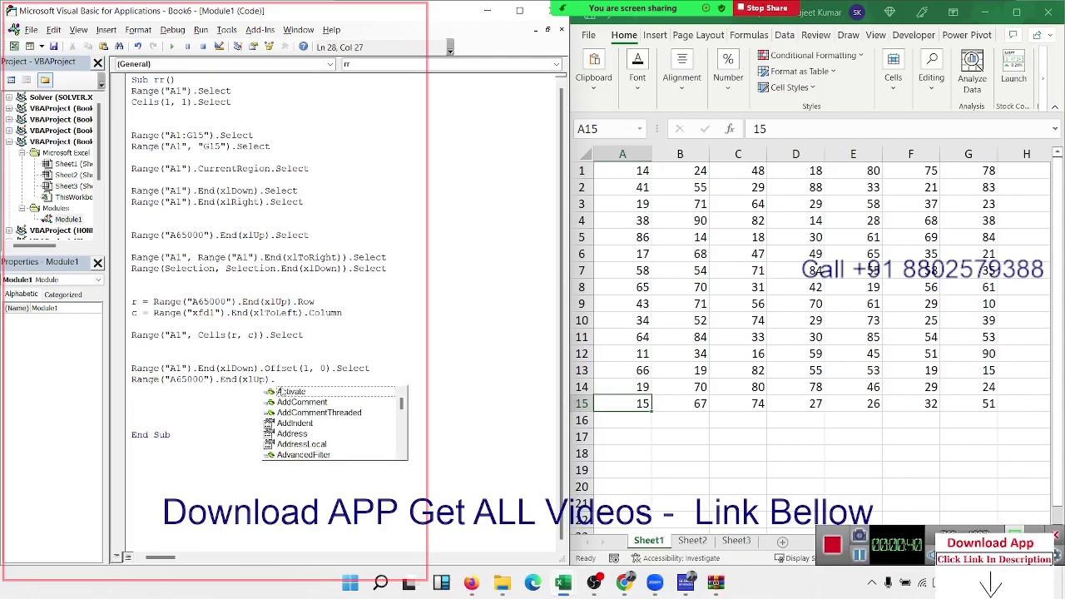
pyautogui.write('of')
pyautogui.press('Tab')
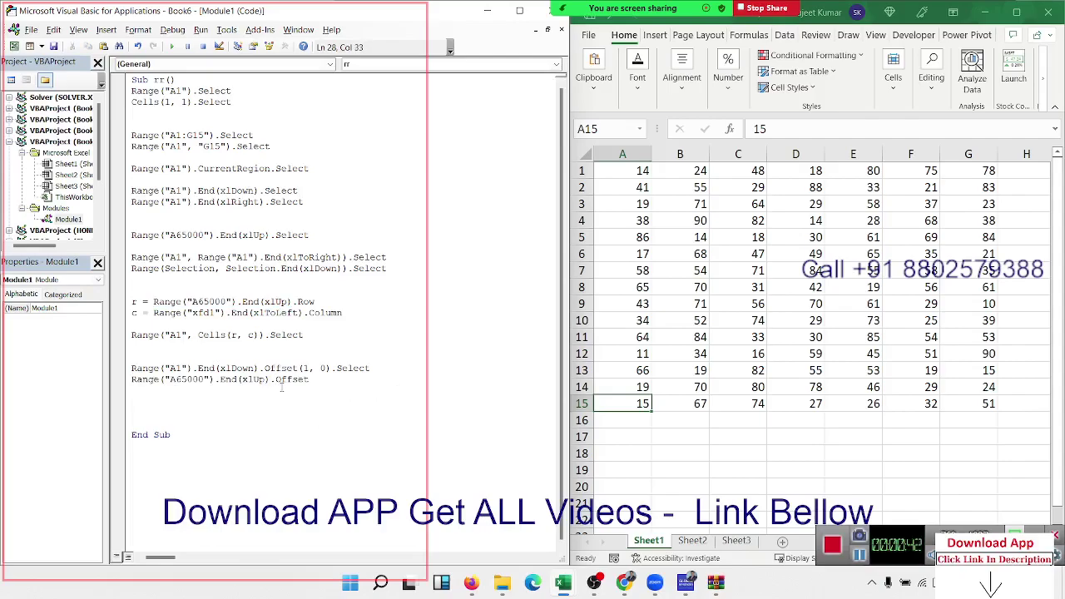
pyautogui.write('(1,')
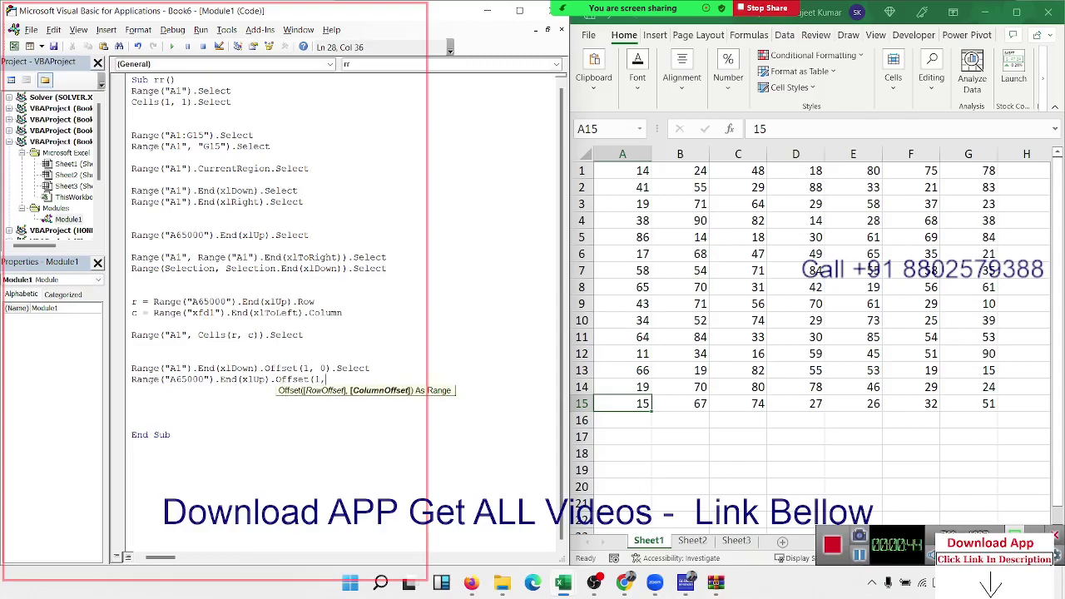
pyautogui.write('0).se')
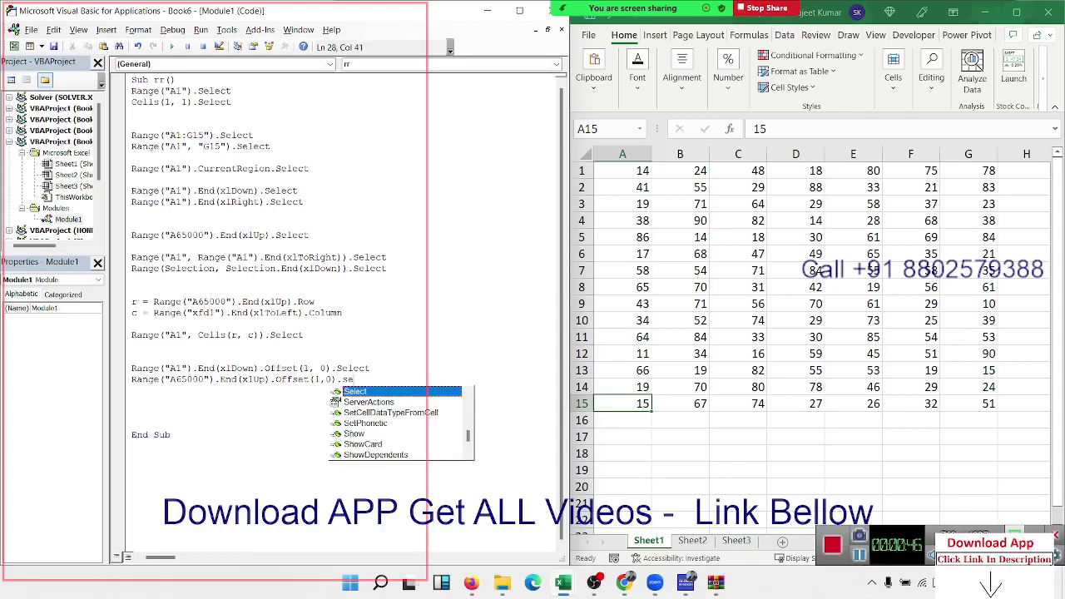
pyautogui.press('Tab')
pyautogui.press('Return')
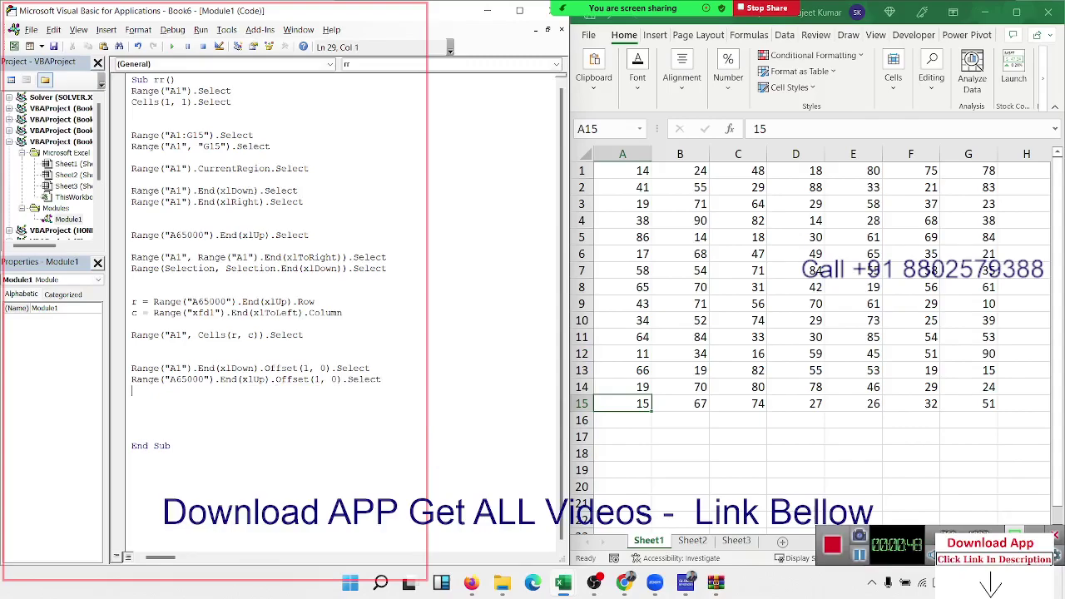
pyautogui.doubleClick(333, 380)
pyautogui.write('2')
pyautogui.click(339, 417)
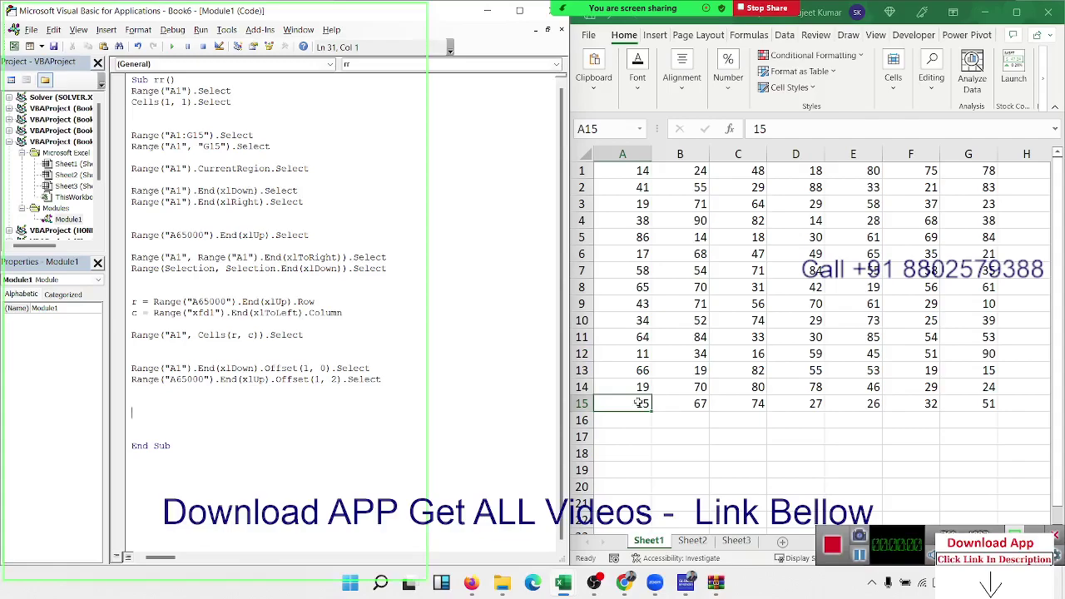
# - Change the row offset to -5 and verify the target cell by counting from A15 in the worksheet
pyautogui.press('Down')
pyautogui.press('Down')
pyautogui.click(644, 402)
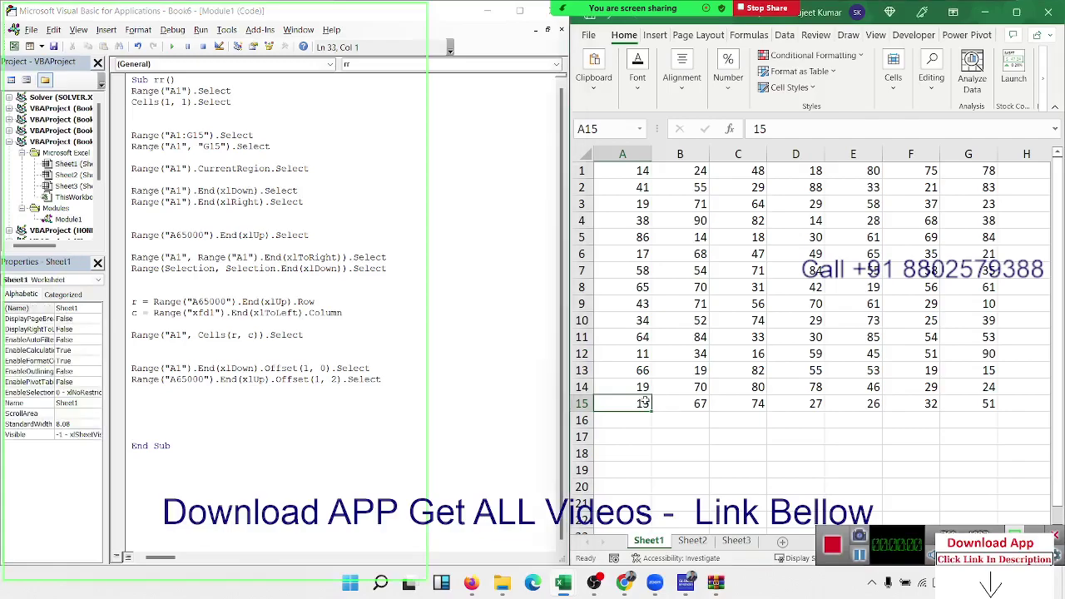
pyautogui.press('Right')
pyautogui.press('Right')
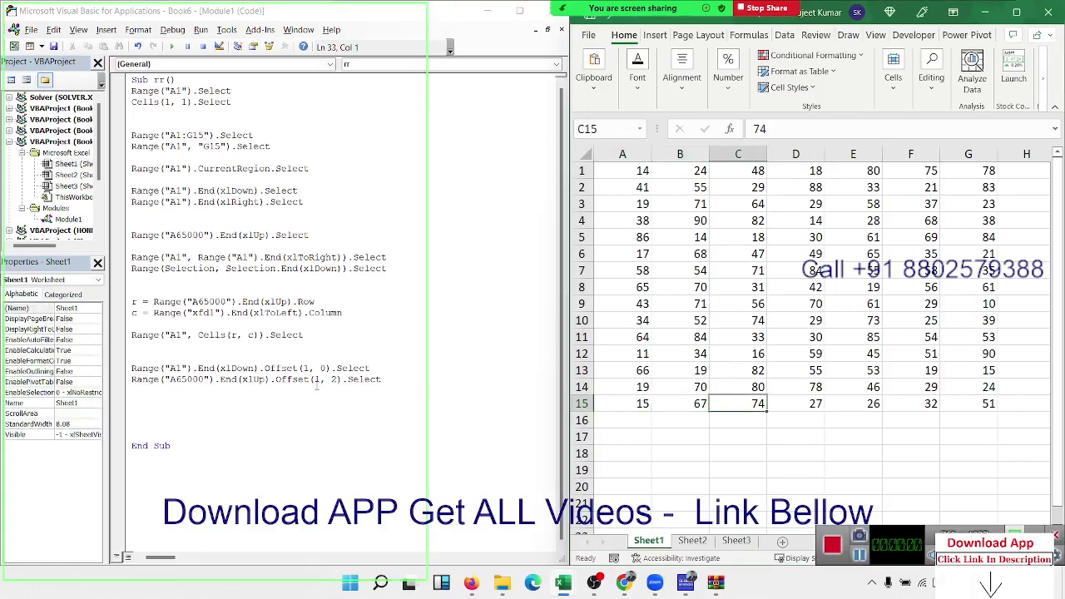
pyautogui.click(321, 379)
pyautogui.press('Delete')
pyautogui.write('-')
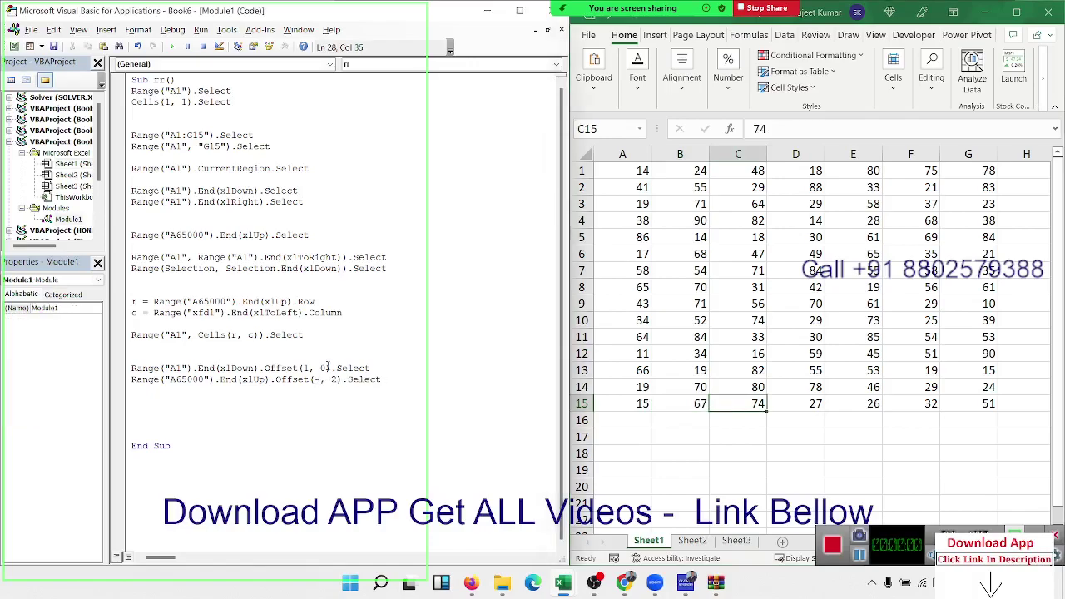
pyautogui.write('5')
pyautogui.click(643, 403)
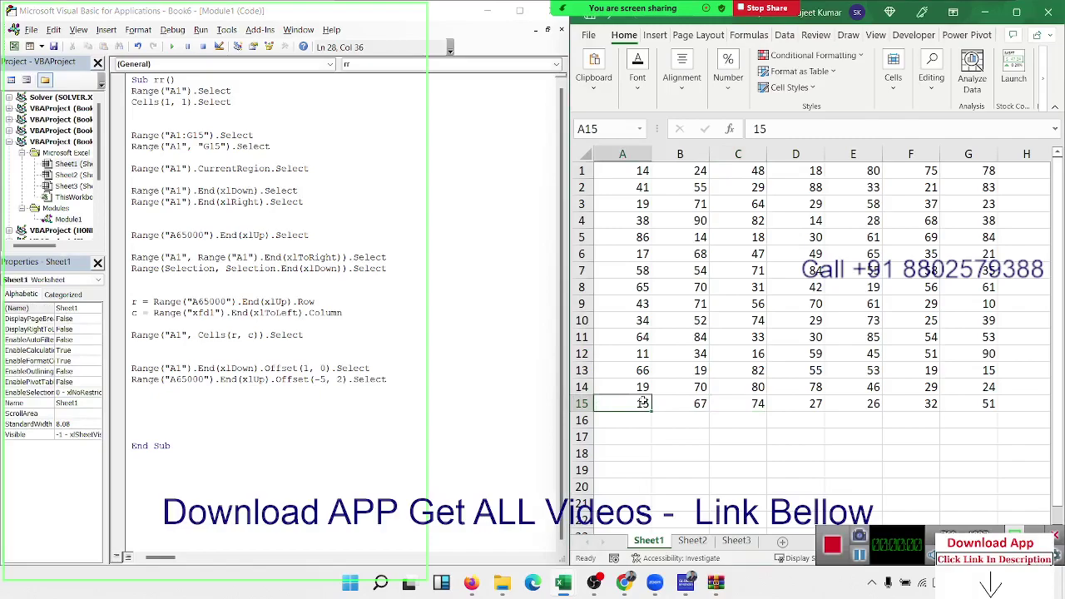
pyautogui.press('Up')
pyautogui.press('Up')
pyautogui.press('Up')
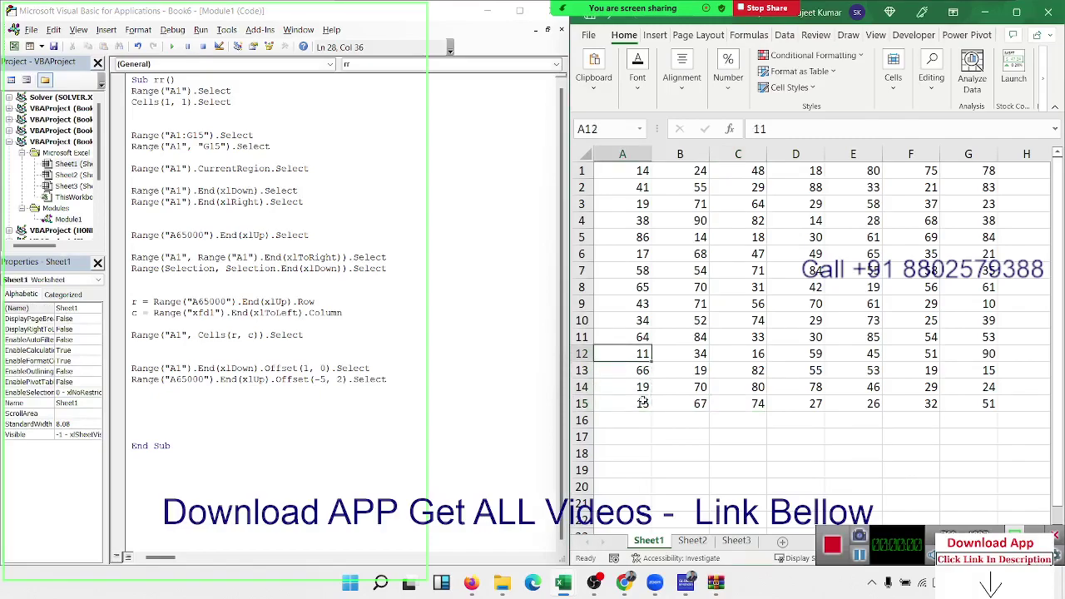
pyautogui.press('Up')
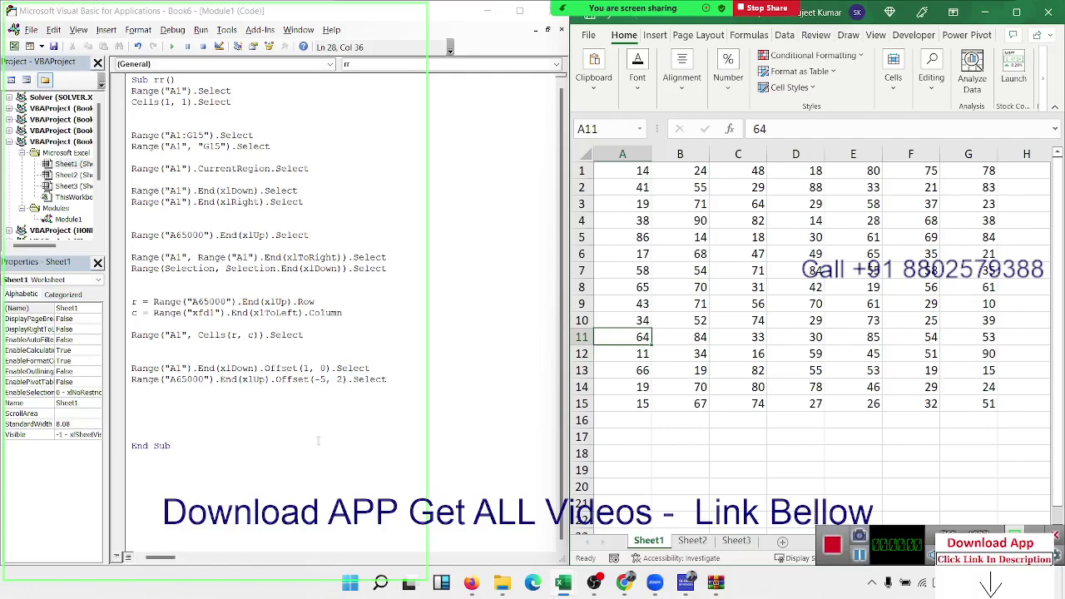
pyautogui.click(217, 411)
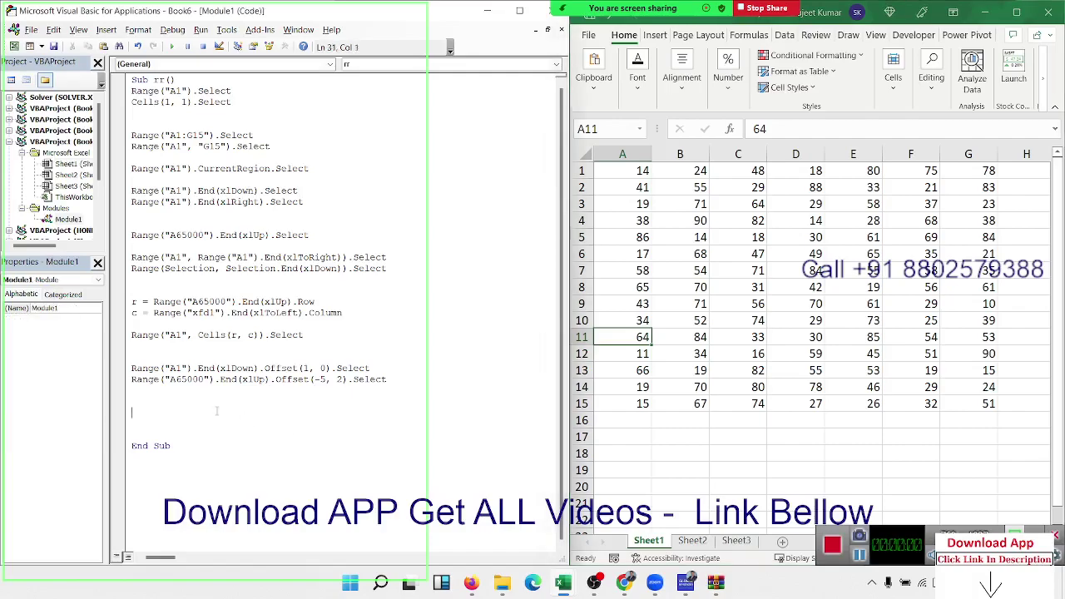
# - Close the blank-line gaps after Cells(1, 1).Select, before CurrentRegion and around the End statements
pyautogui.press('Return')
pyautogui.click(152, 110)
pyautogui.press('Delete')
pyautogui.press('Delete')
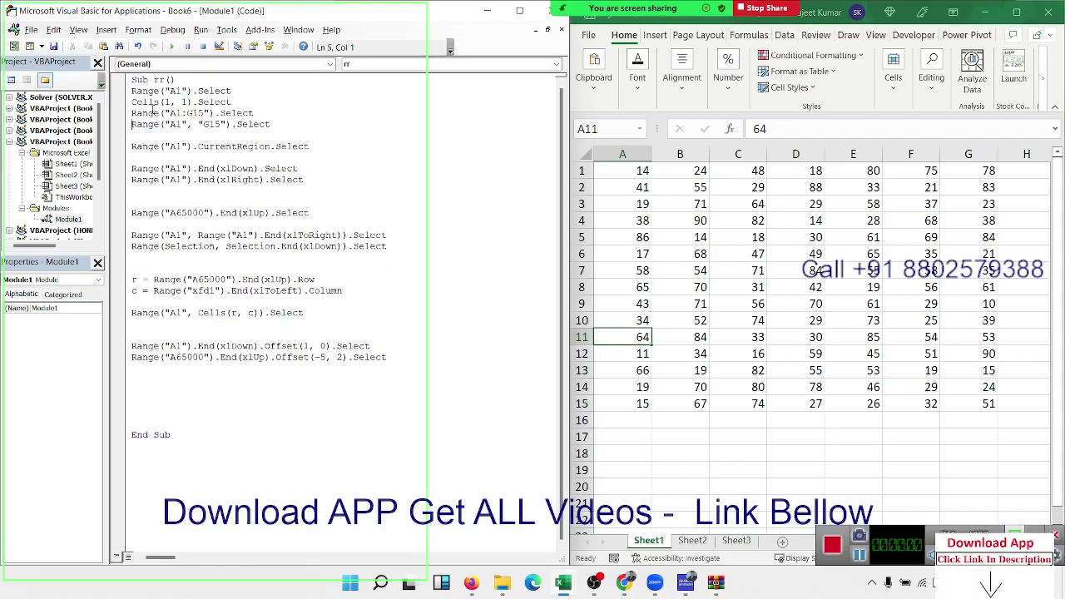
pyautogui.press('Down')
pyautogui.press('Delete')
pyautogui.press('Down')
pyautogui.press('Delete')
pyautogui.press('Down')
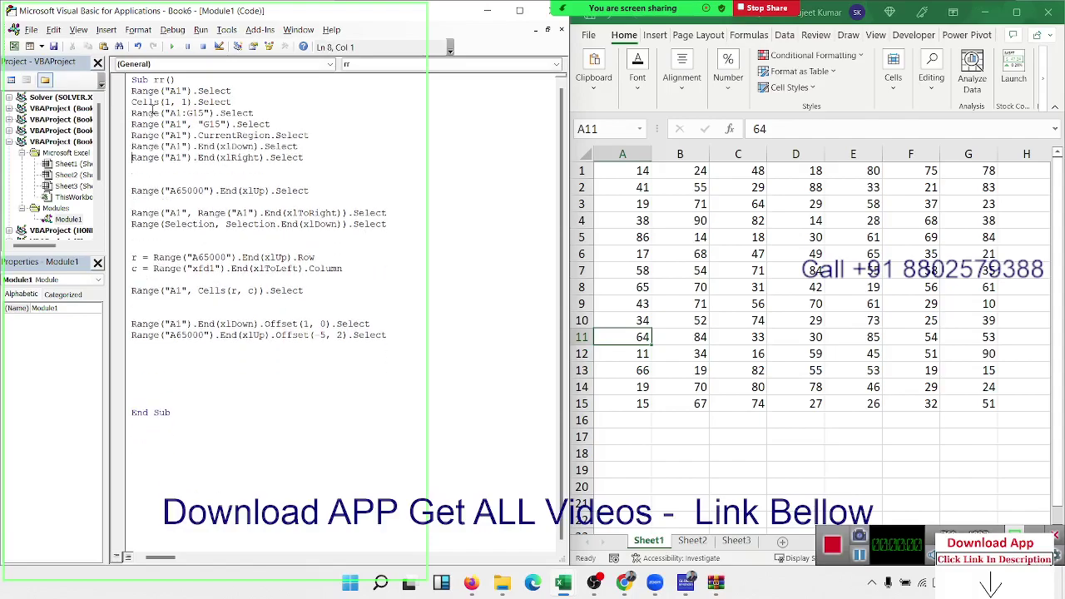
pyautogui.press('Down')
# - Remove the blank lines around the A65000 statement and before the r, c and Cells(r, c) lines
pyautogui.press('Delete')
pyautogui.press('Delete')
pyautogui.press('Down')
pyautogui.press('Delete')
pyautogui.press('Down')
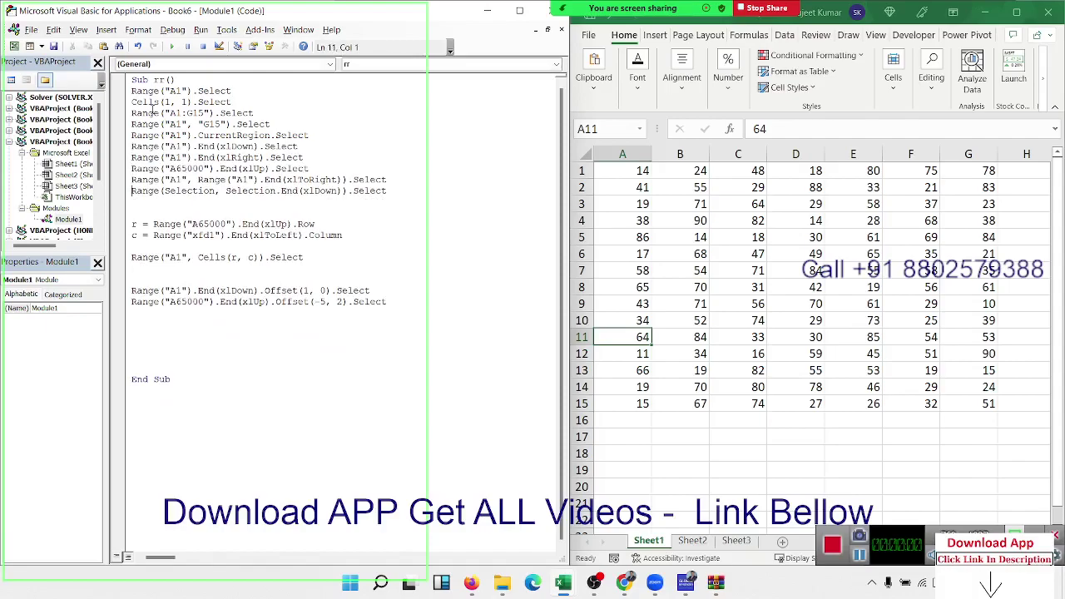
pyautogui.press('Down')
pyautogui.press('Delete')
pyautogui.press('Delete')
pyautogui.press('Down')
pyautogui.press('Down')
pyautogui.press('Delete')
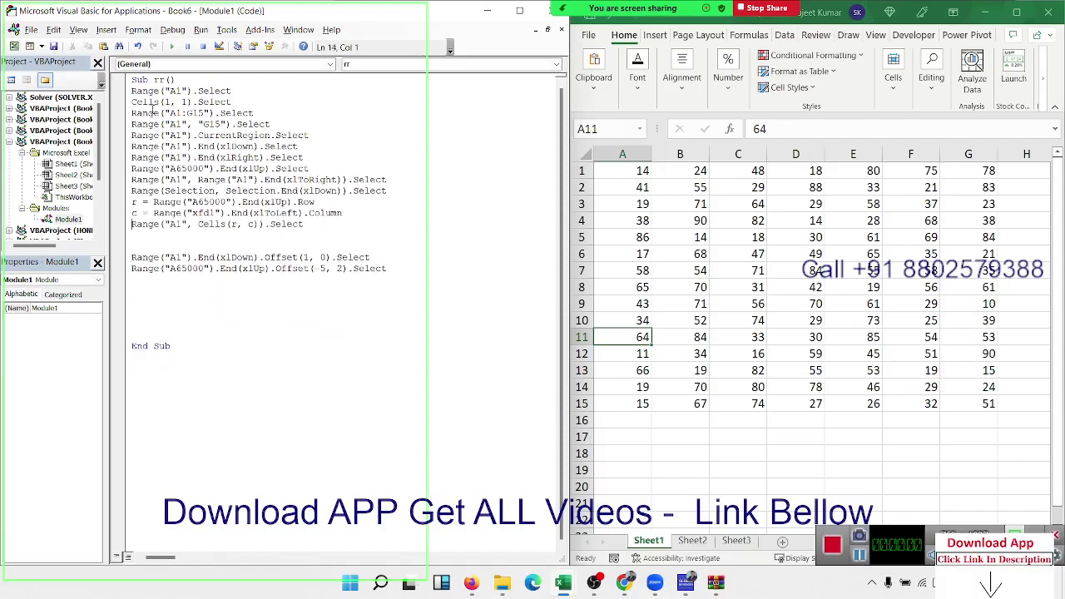
pyautogui.press('Down')
pyautogui.press('Delete')
pyautogui.press('Delete')
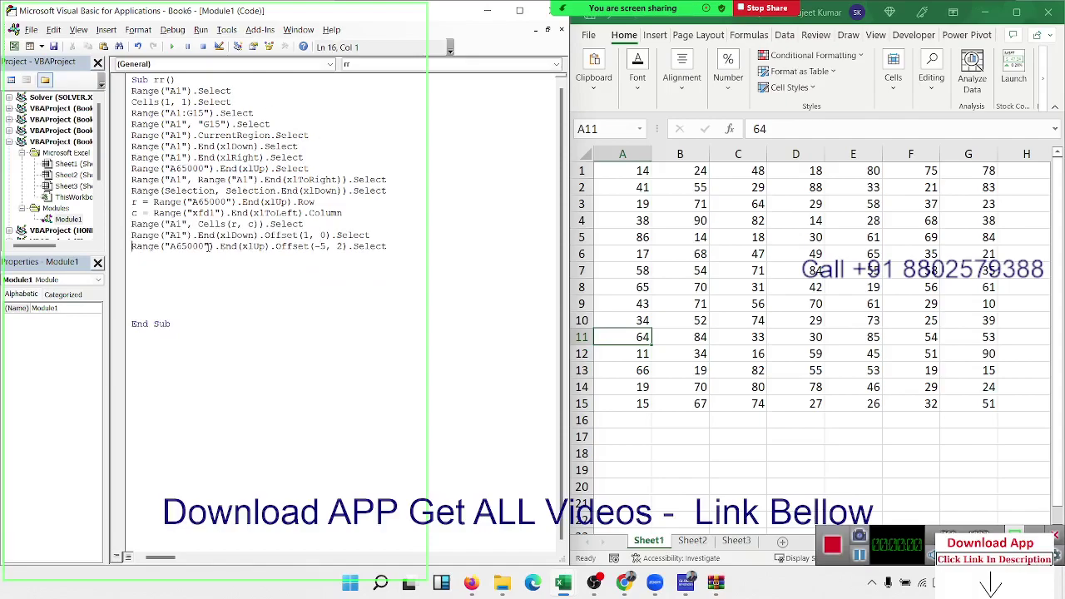
pyautogui.doubleClick(198, 247)
# - Trace Offset(-5, 2) from A15 to C10 in the sheet, then add an empty code line before End Sub
pyautogui.click(639, 406)
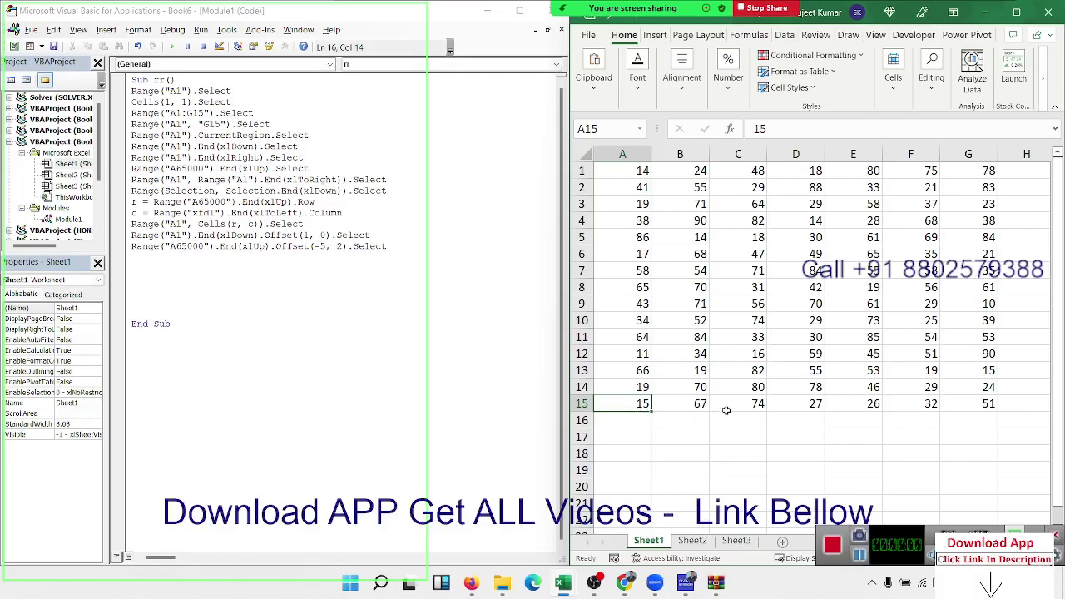
pyautogui.press('Up')
pyautogui.press('Up')
pyautogui.press('Up')
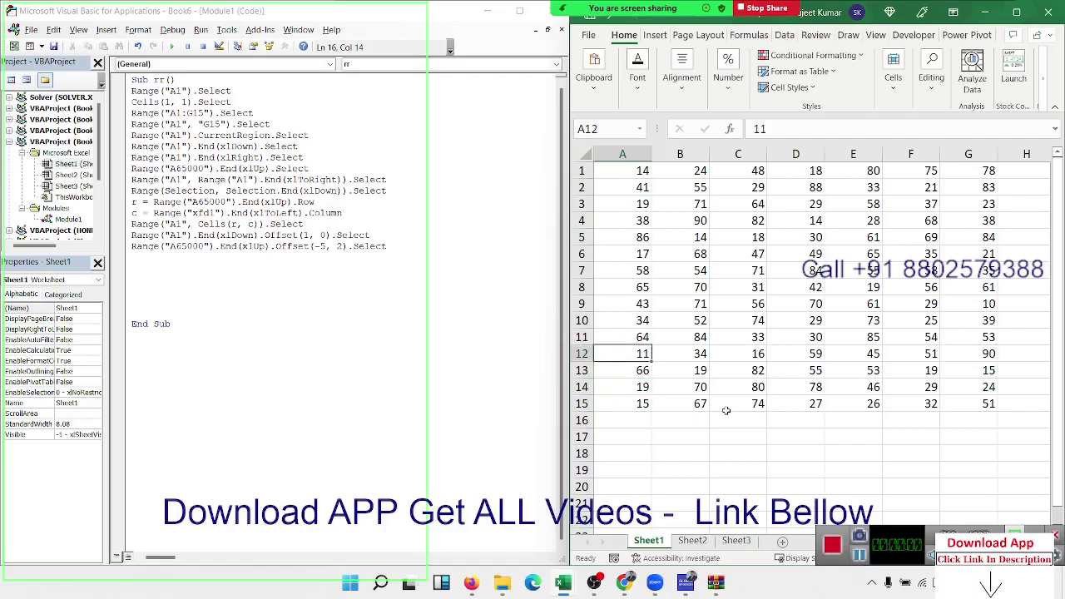
pyautogui.press('Up')
pyautogui.press('Up')
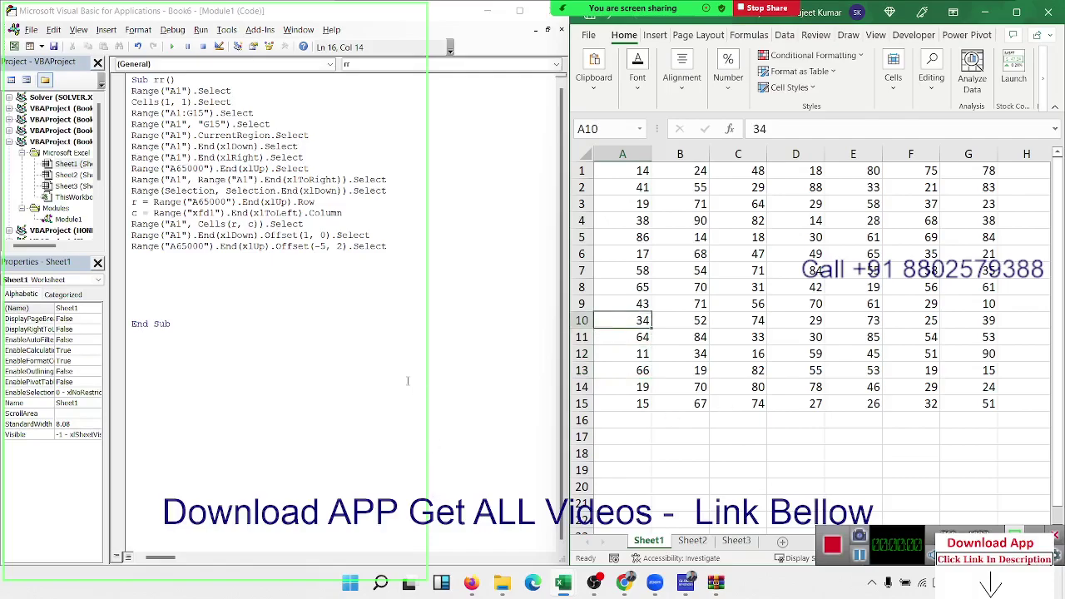
pyautogui.click(630, 405)
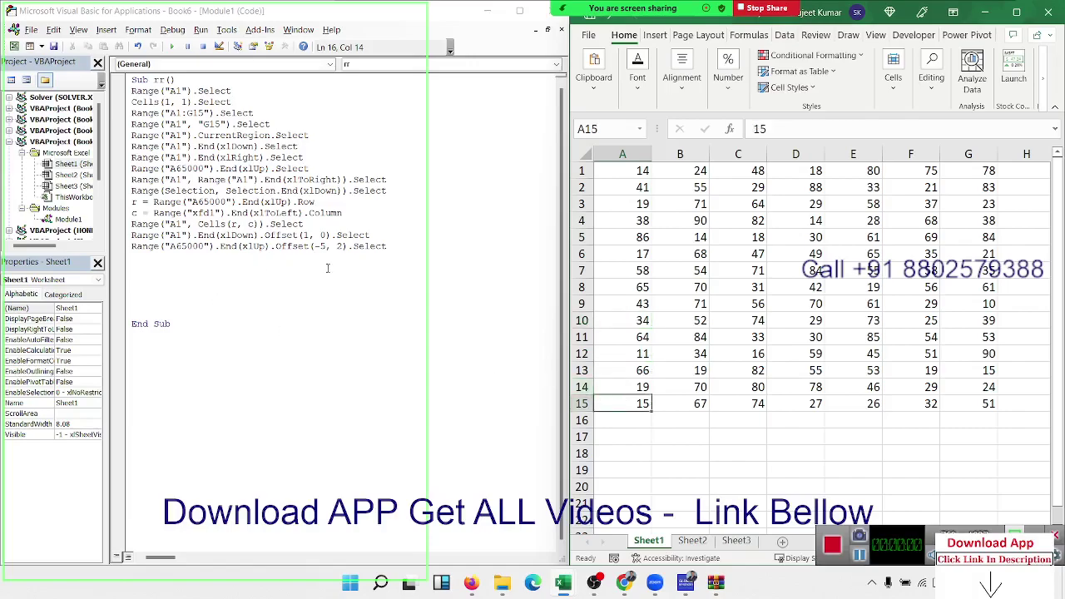
pyautogui.click(682, 405)
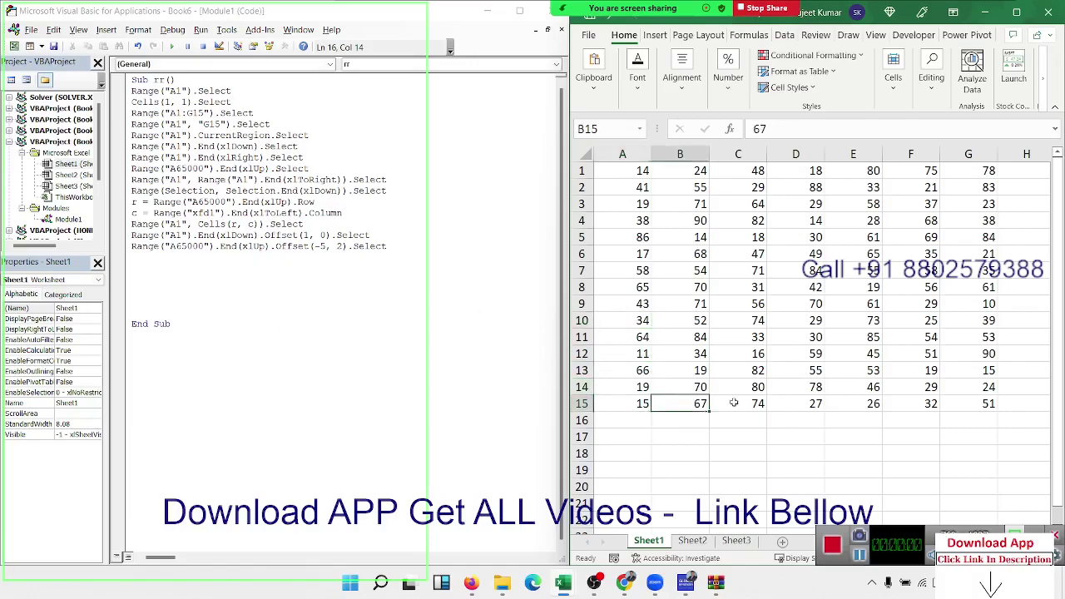
pyautogui.click(734, 402)
pyautogui.click(748, 323)
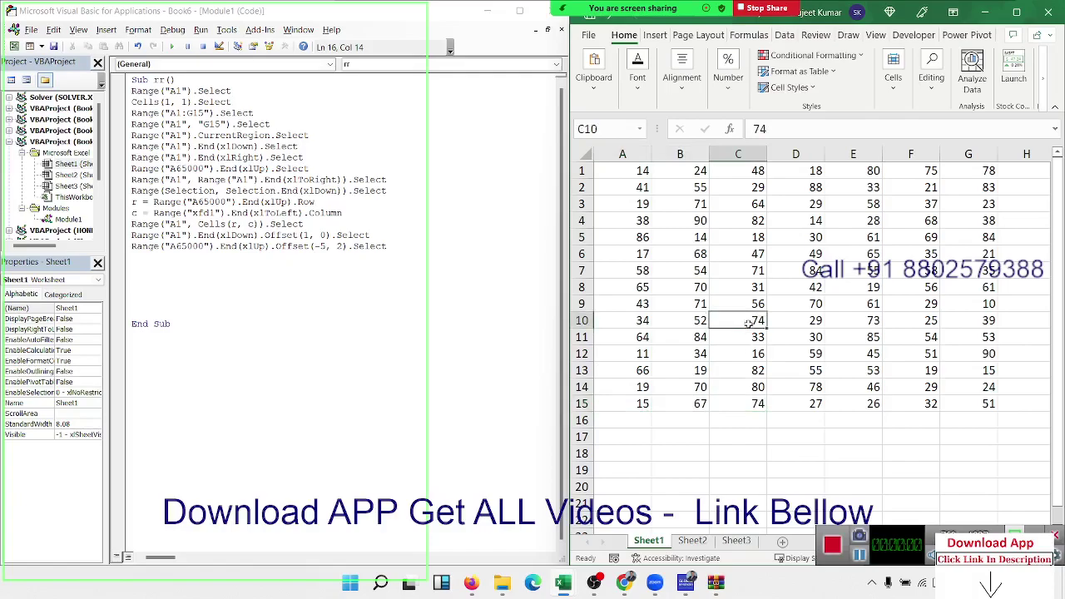
pyautogui.click(287, 281)
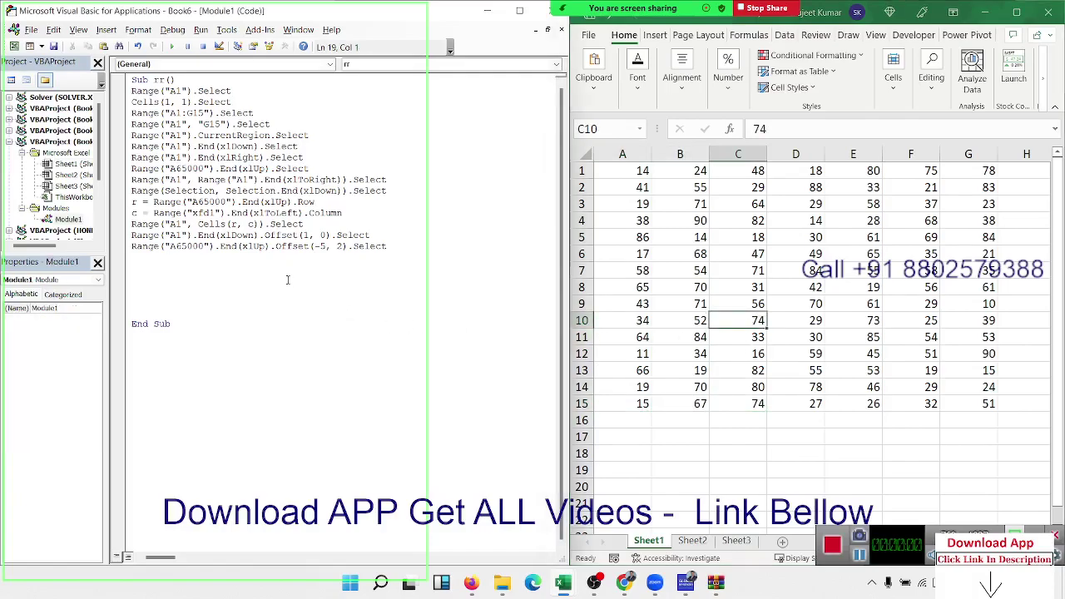
pyautogui.press('Return')
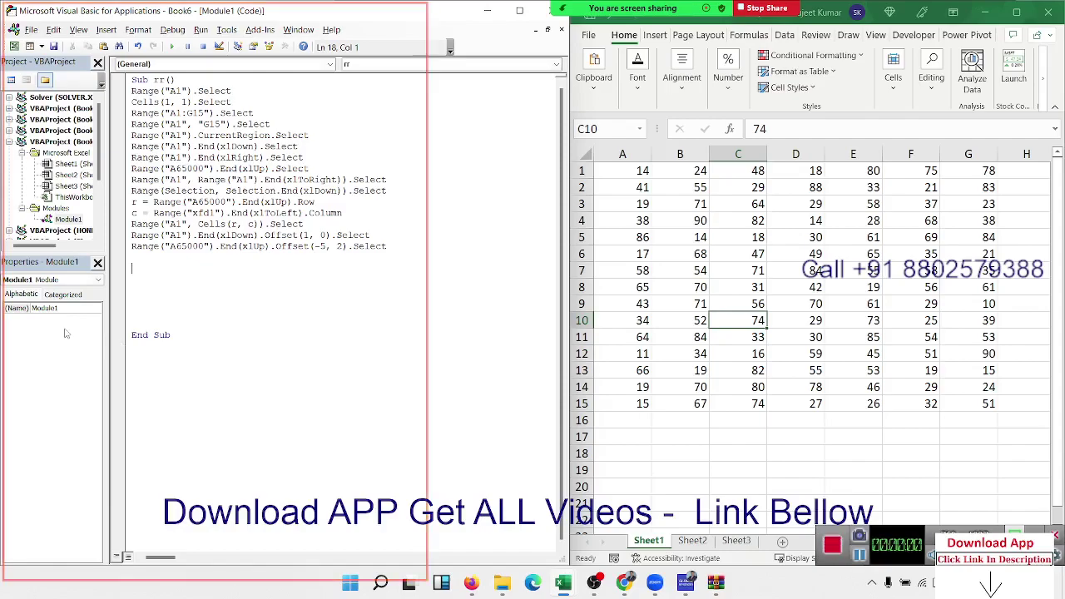
# - Demonstrate a multi-area selection by Ctrl-picking scattered cells B5, D6, C9, B11, E12, F7, E4, D2 and C3
pyautogui.click(666, 240)
pyautogui.keyDown('ctrl'); pyautogui.click(772, 253); pyautogui.keyUp('ctrl')
pyautogui.keyDown('ctrl'); pyautogui.click(720, 301); pyautogui.keyUp('ctrl')
pyautogui.keyDown('ctrl'); pyautogui.click(681, 337); pyautogui.keyUp('ctrl')
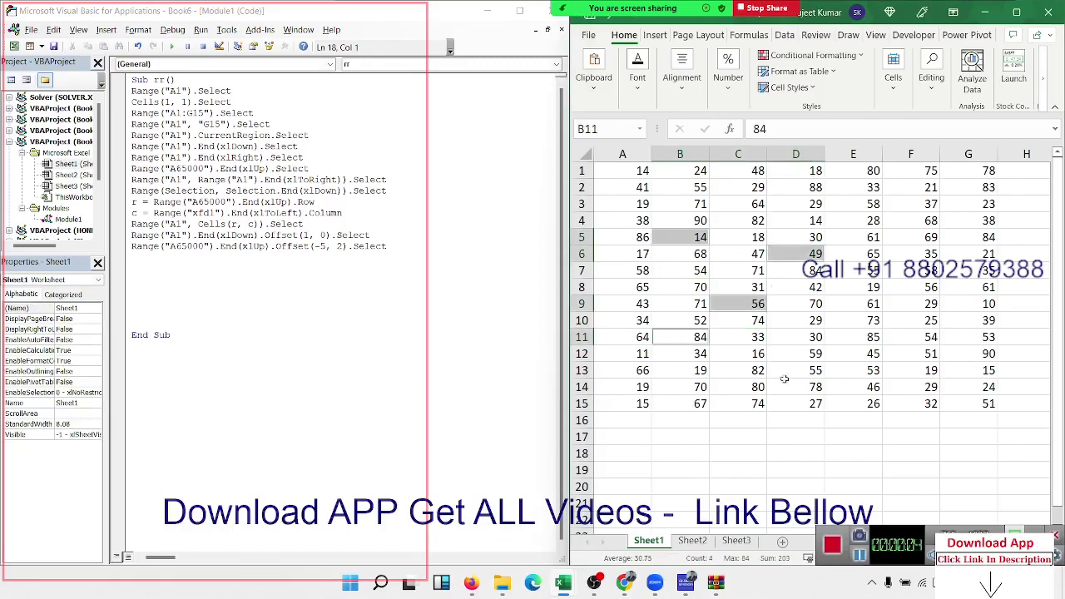
pyautogui.keyDown('ctrl'); pyautogui.click(844, 356); pyautogui.keyUp('ctrl')
pyautogui.keyDown('ctrl'); pyautogui.click(899, 270); pyautogui.keyUp('ctrl')
pyautogui.keyDown('ctrl'); pyautogui.click(877, 220); pyautogui.keyUp('ctrl')
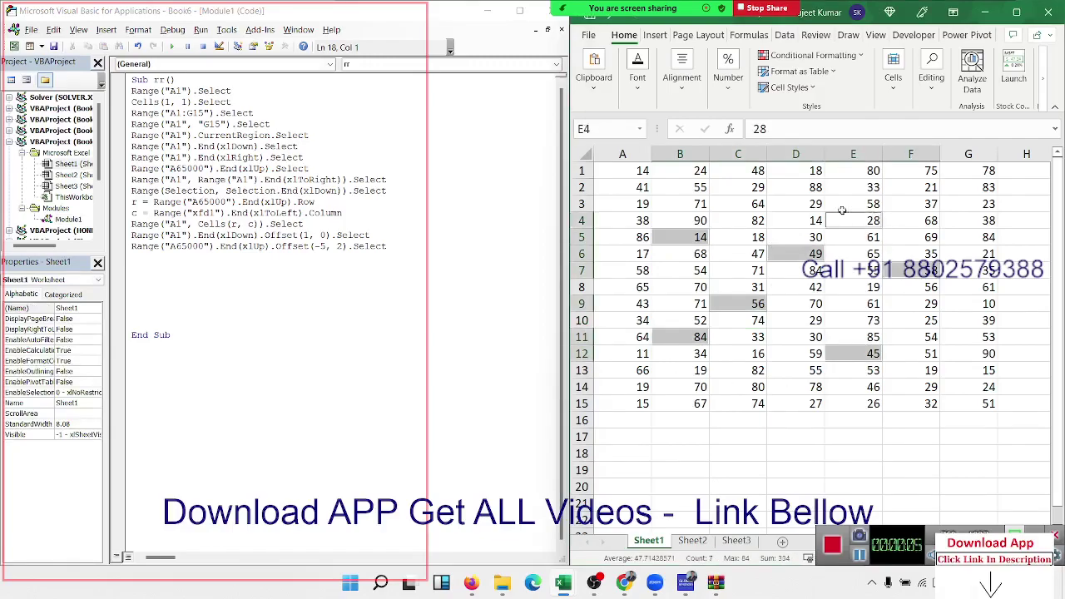
pyautogui.keyDown('ctrl'); pyautogui.click(786, 188); pyautogui.keyUp('ctrl')
pyautogui.keyDown('ctrl'); pyautogui.click(745, 204); pyautogui.keyUp('ctrl')
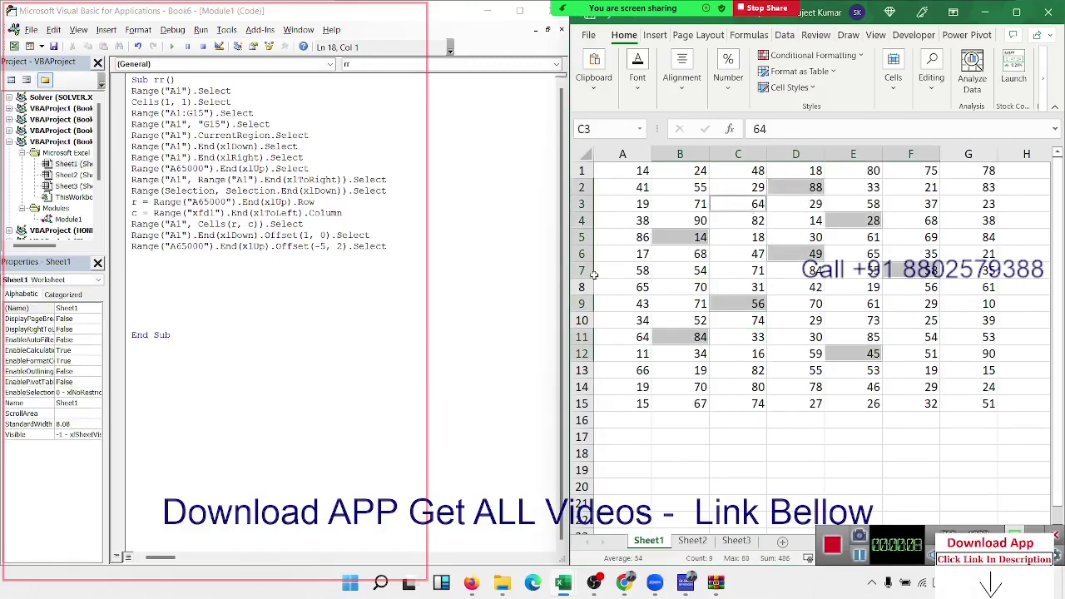
# - Add the statement Range("A1,C1,F1,G1").Select to the rr macro
pyautogui.click(157, 280)
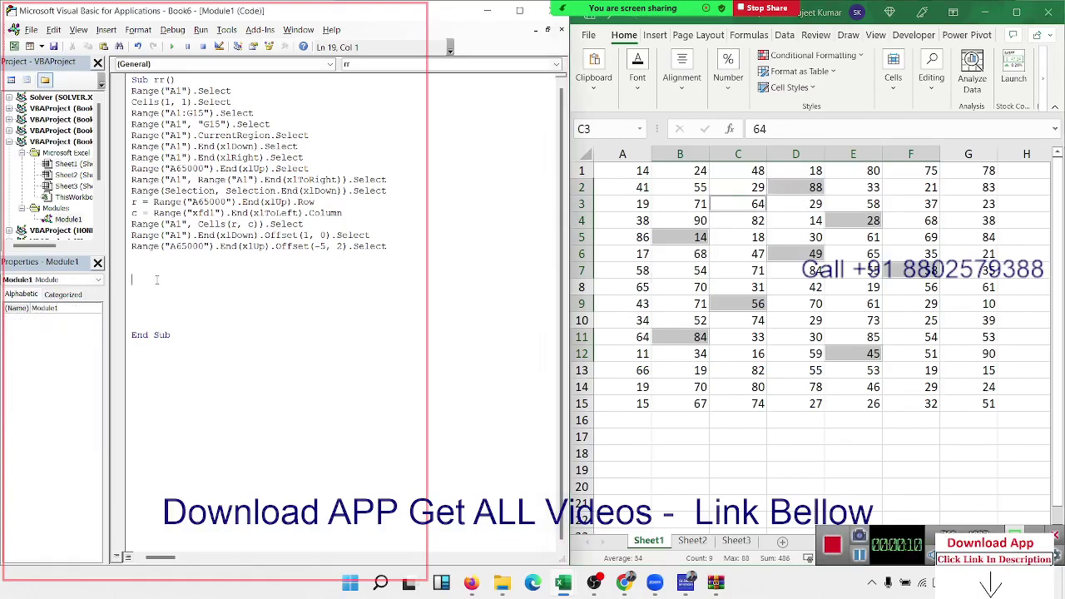
pyautogui.write('ran')
pyautogui.write('ge(')
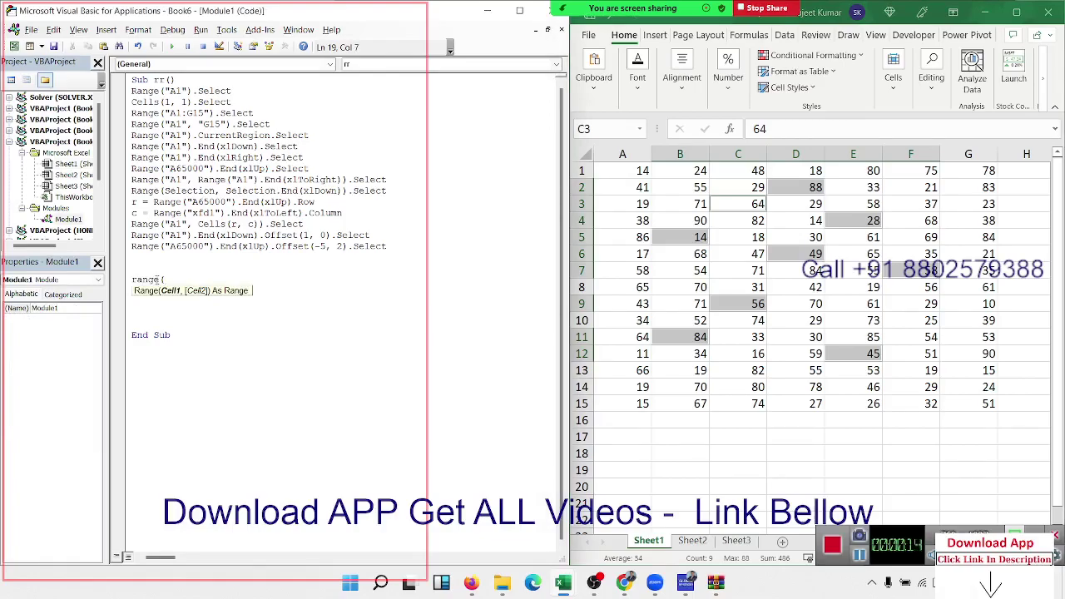
pyautogui.write('"')
pyautogui.write('A1')
pyautogui.write(':')
pyautogui.write('C1')
pyautogui.write(',F1:')
pyautogui.write('G')
pyautogui.write('1"')
pyautogui.write(')')
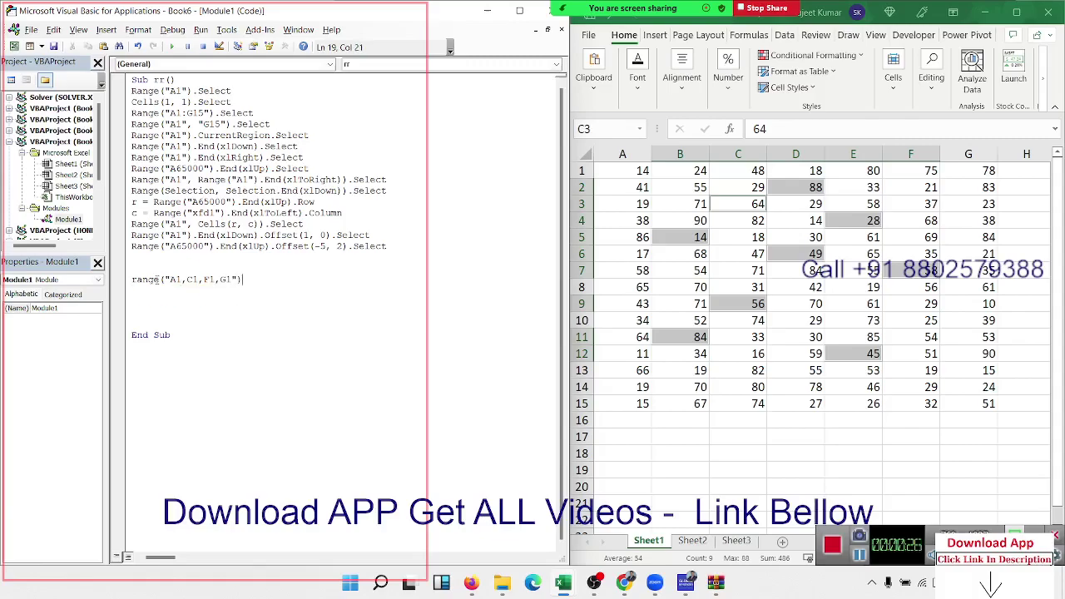
pyautogui.write('.s')
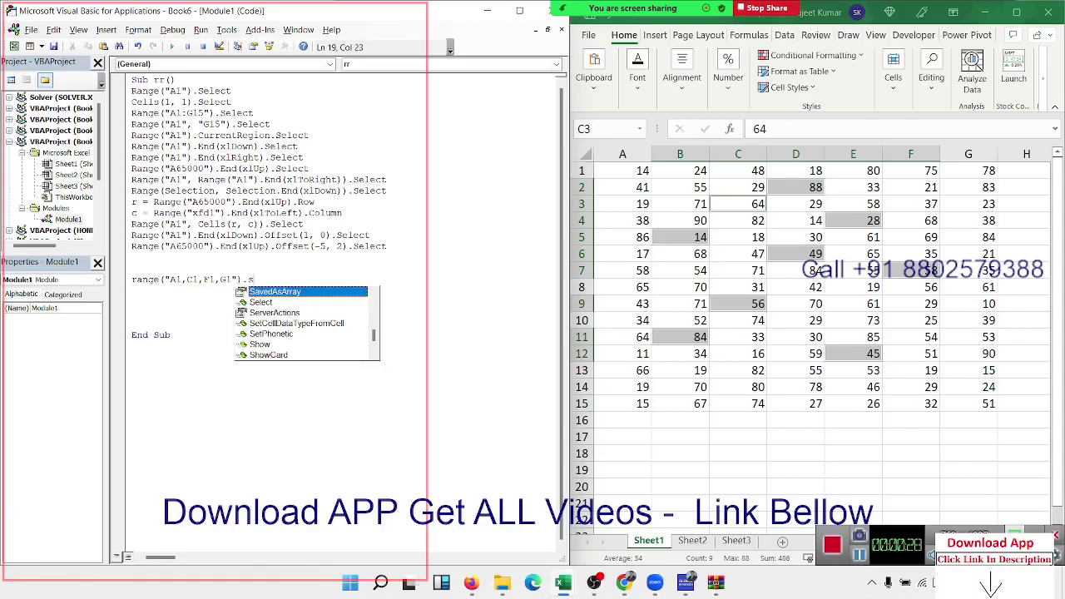
pyautogui.write('e')
pyautogui.press('Return')
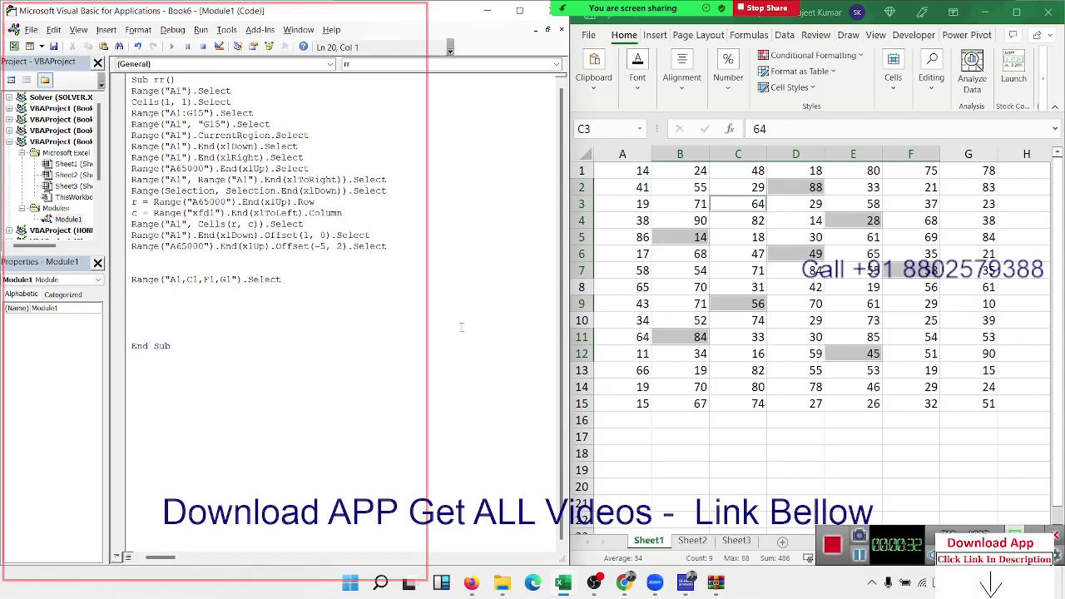
pyautogui.click(650, 287)
pyautogui.click(296, 289)
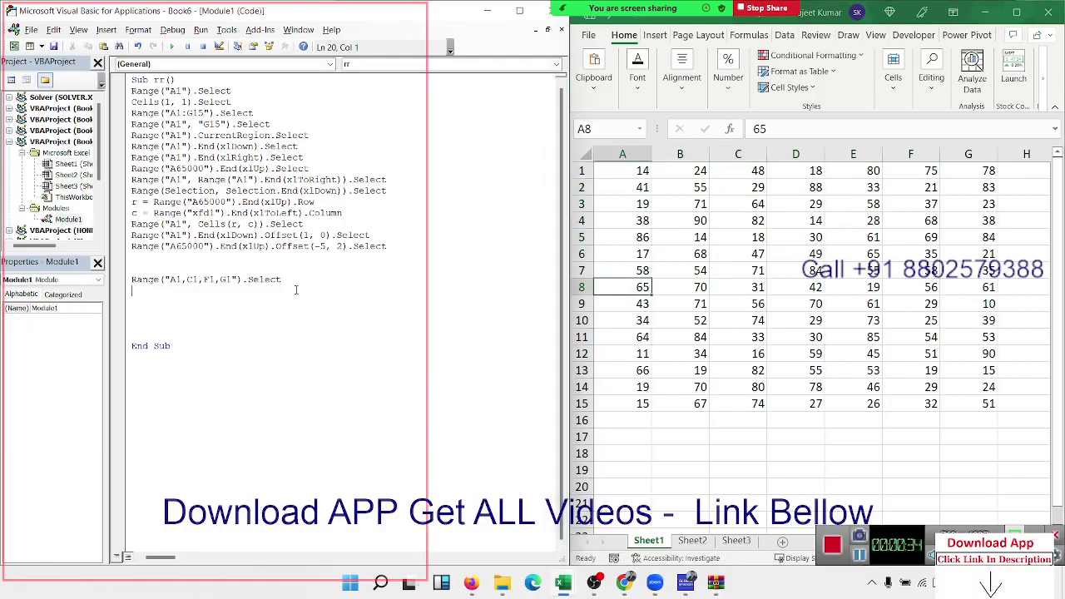